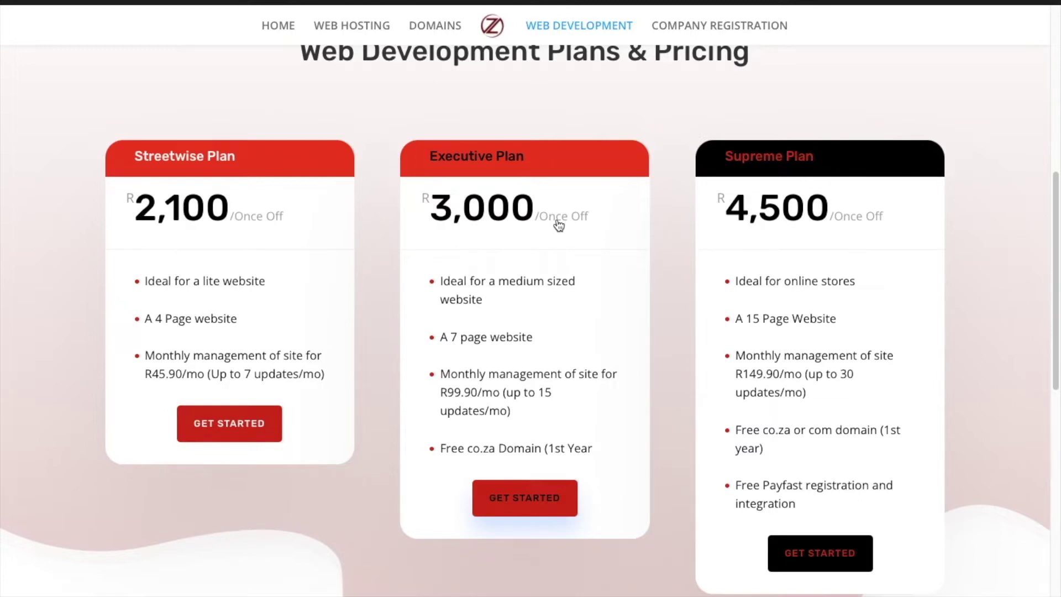
scroll(559, 224, up, 1)
scroll(559, 225, down, 2)
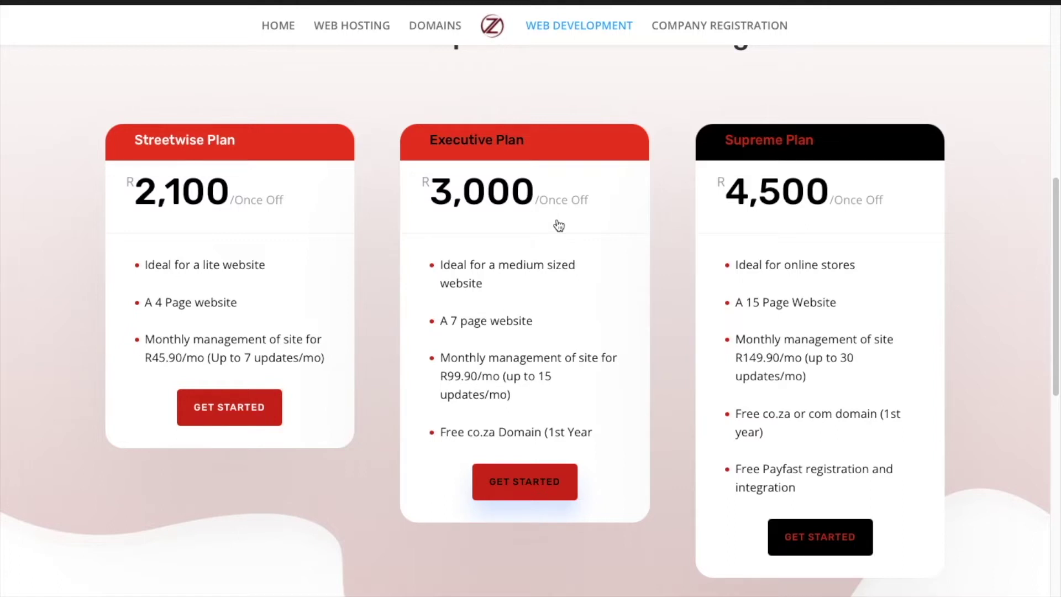
scroll(558, 224, up, 8)
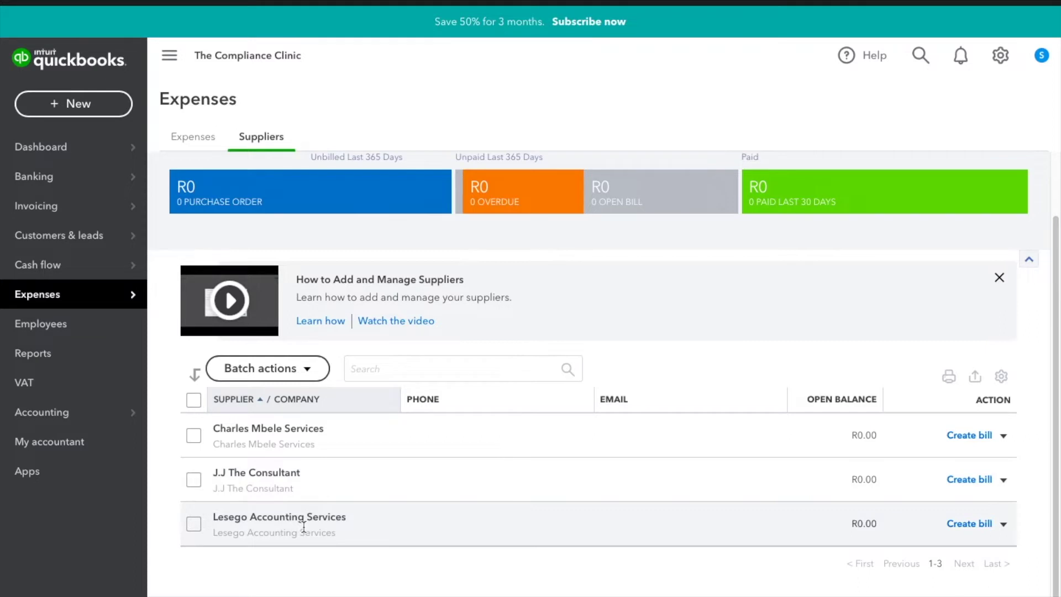
Open the Get things done dashboard from the suppliers list and look over its shortcuts and sections
scroll(304, 527, up, 1)
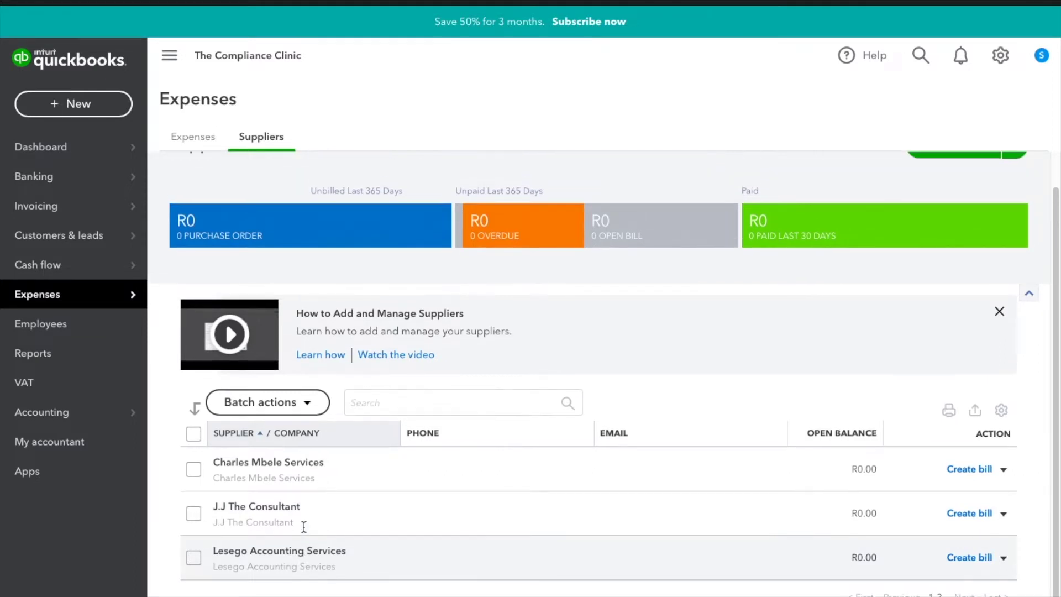
scroll(303, 525, up, 2)
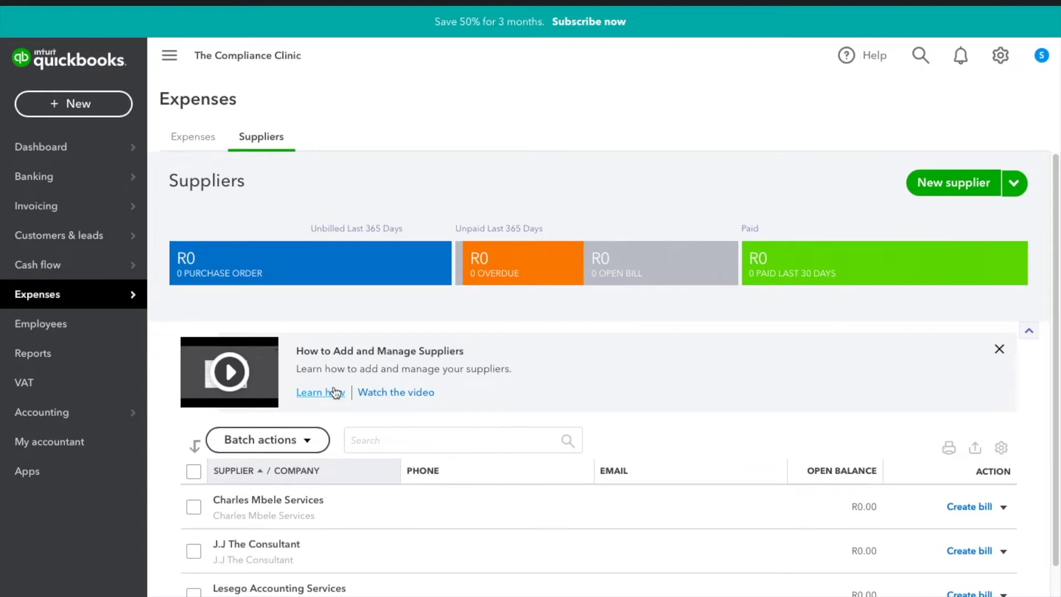
mouse_move(73, 143)
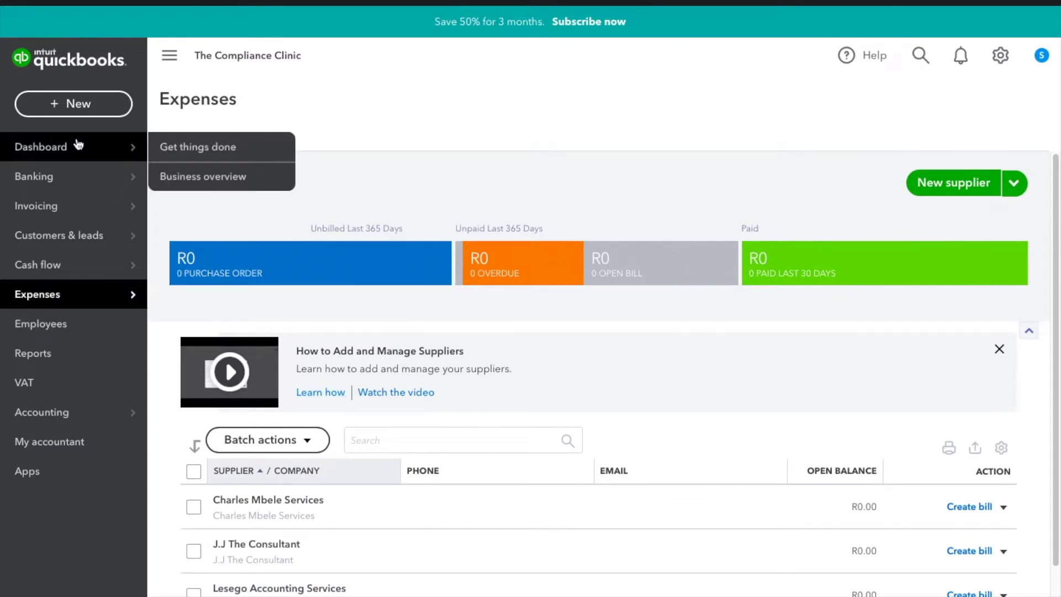
click(186, 147)
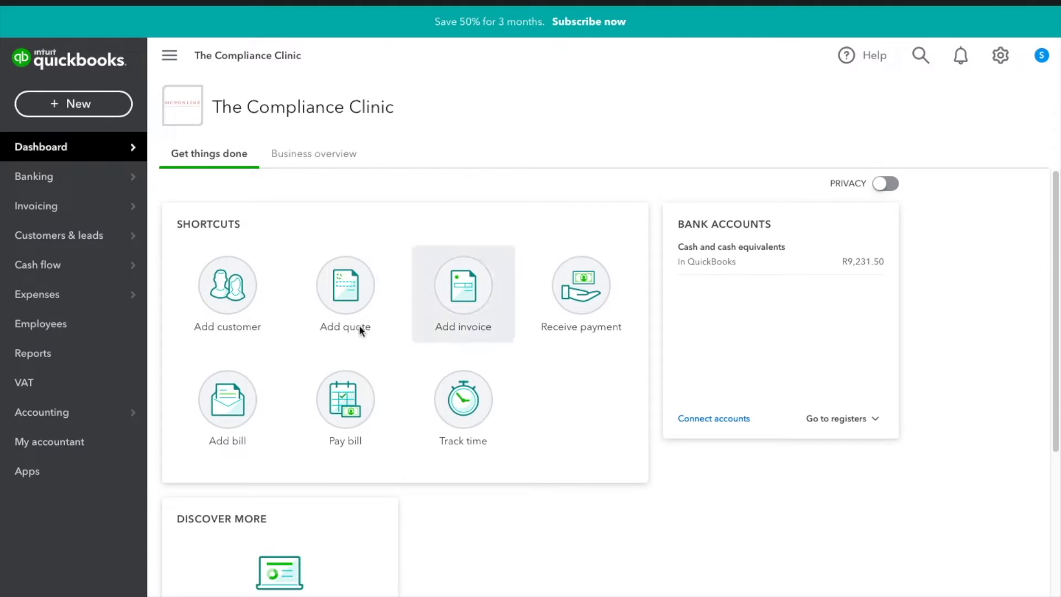
scroll(456, 428, down, 2)
scroll(456, 428, up, 2)
scroll(456, 428, down, 4)
scroll(456, 428, down, 2)
scroll(457, 429, up, 5)
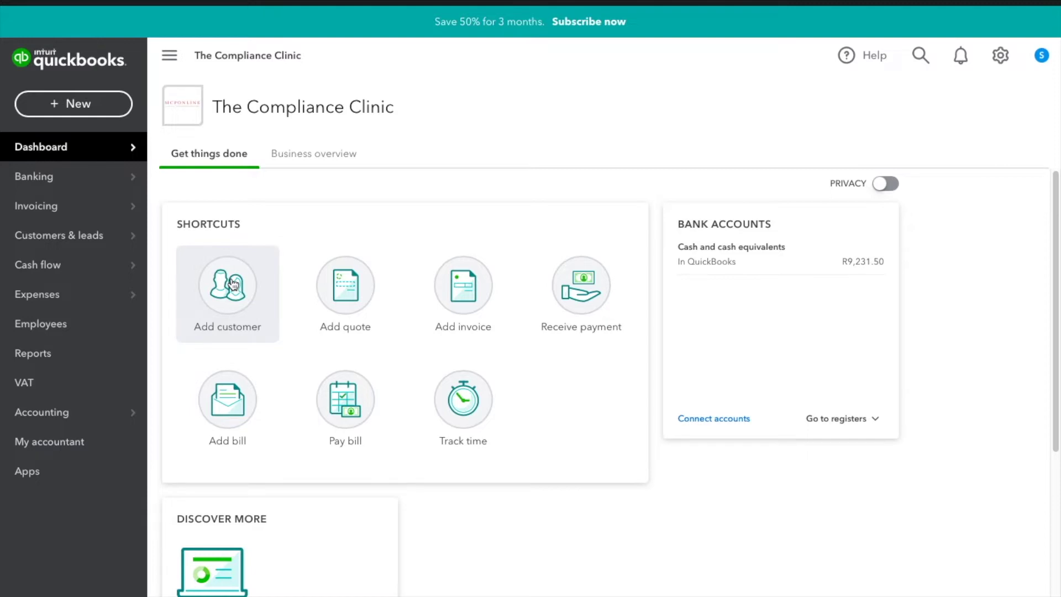
Open the company's Chart of Accounts from the accounting section
mouse_move(123, 421)
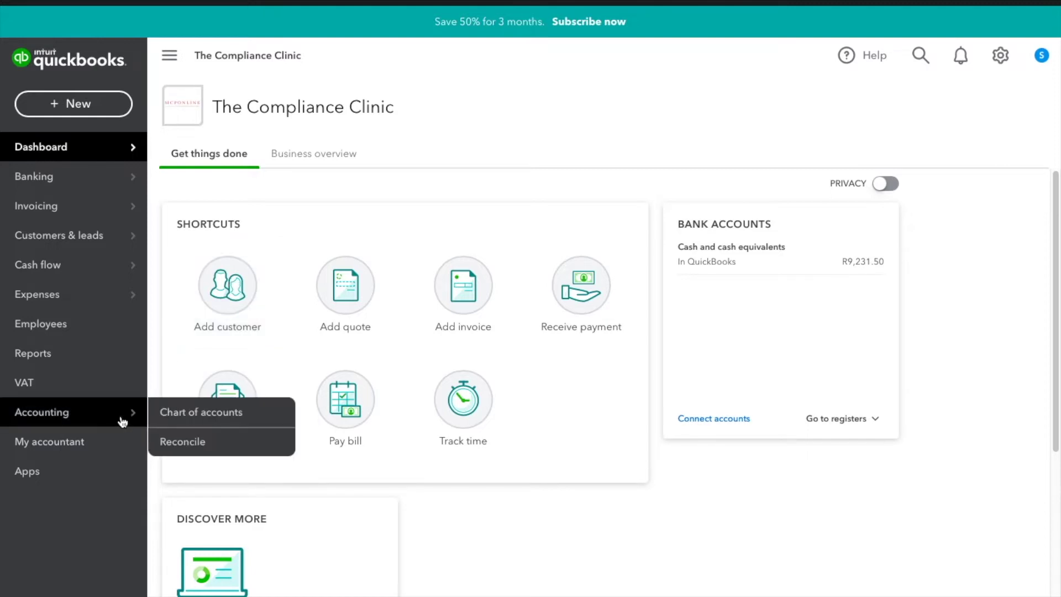
click(215, 424)
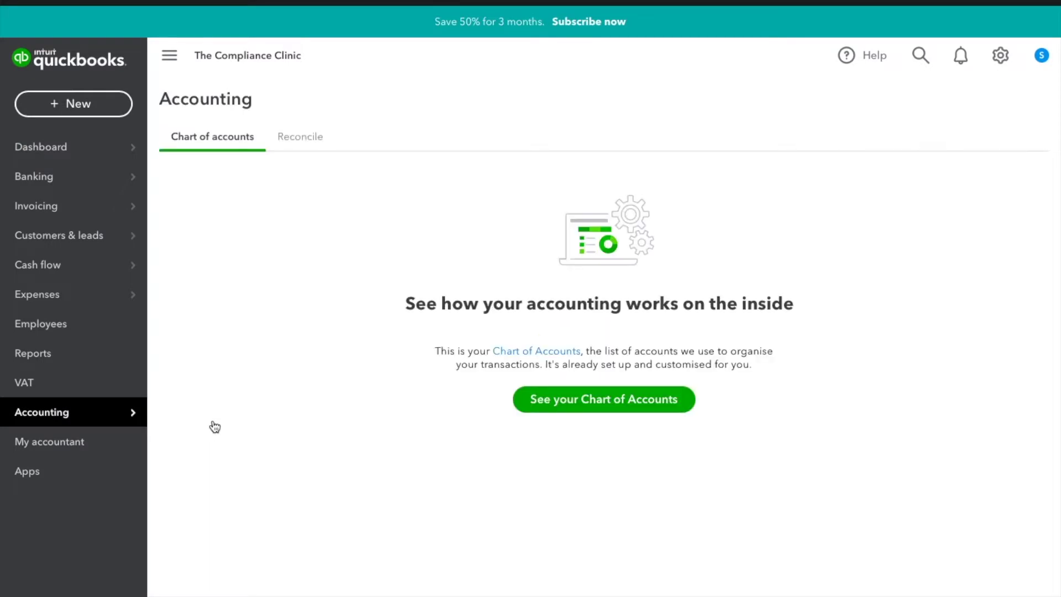
click(616, 407)
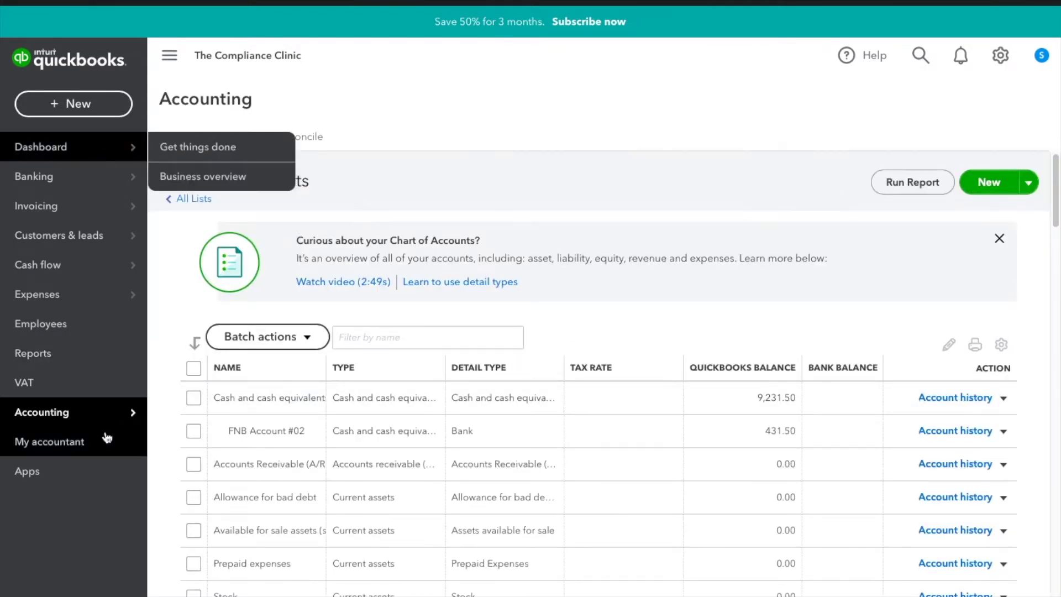
mouse_move(108, 426)
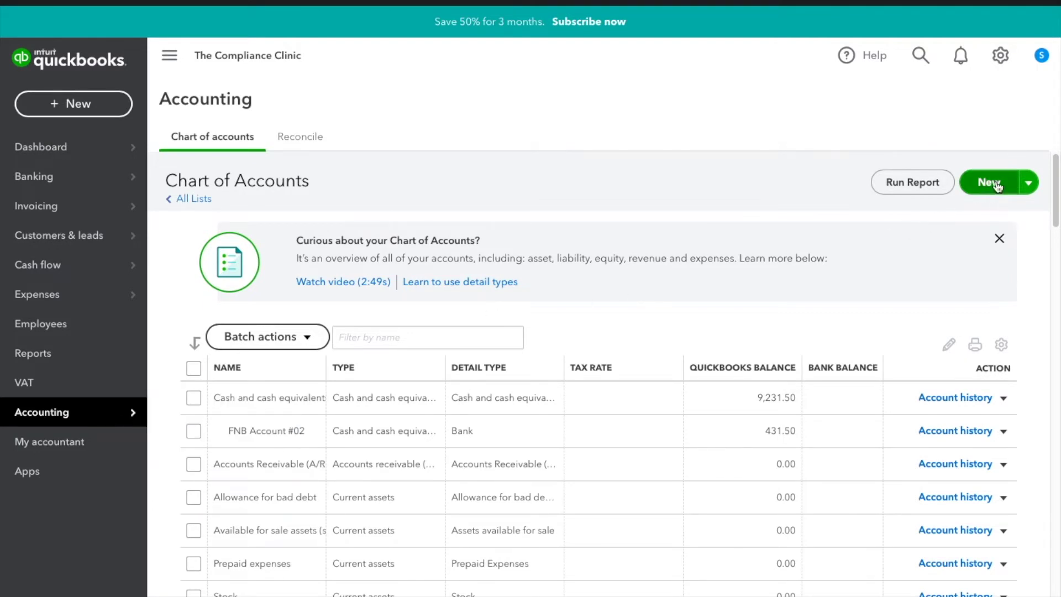
click(1002, 55)
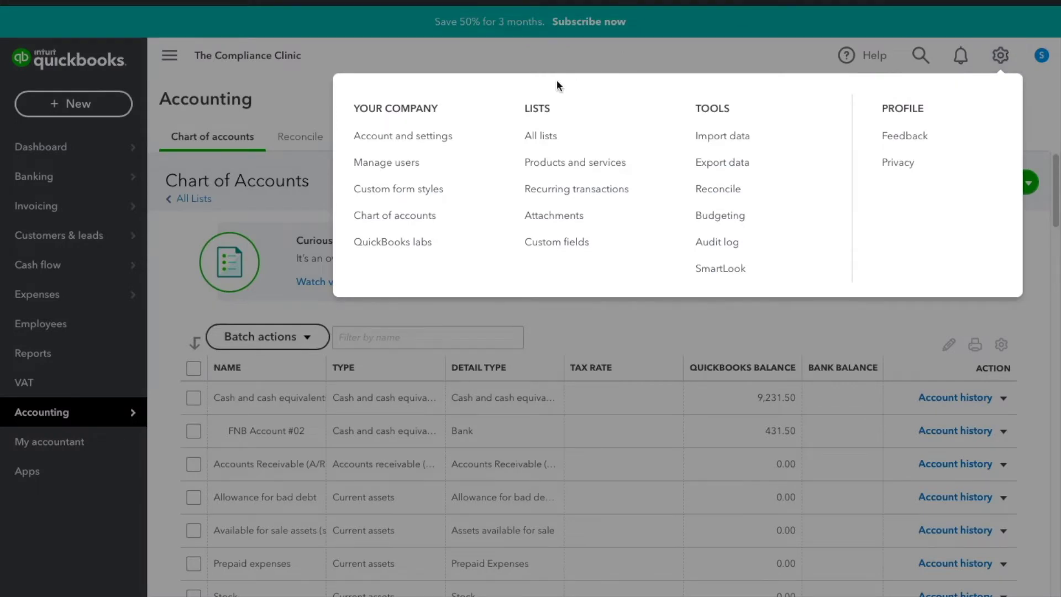
click(298, 173)
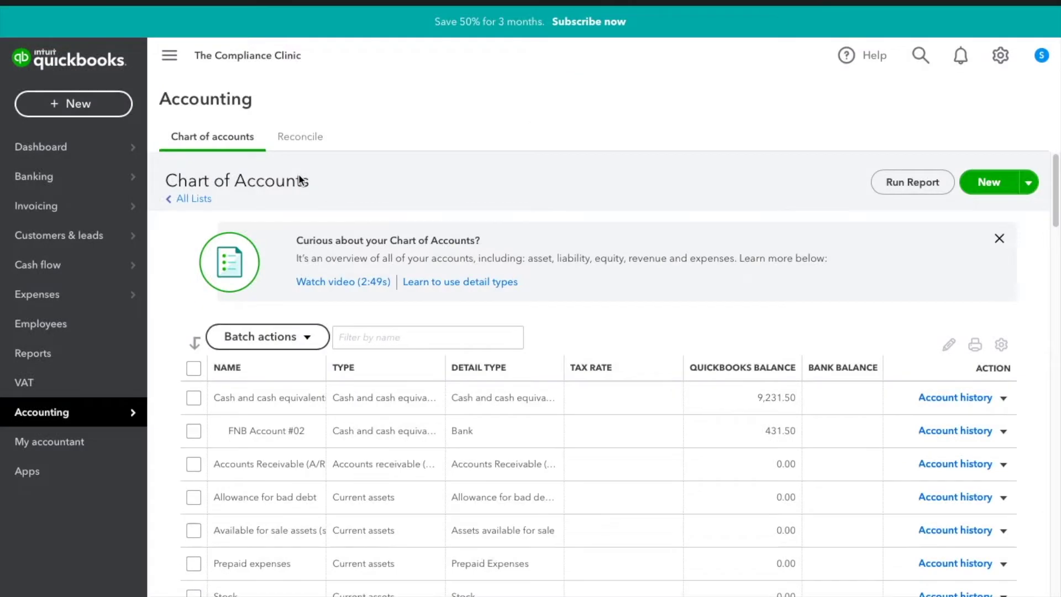
click(107, 106)
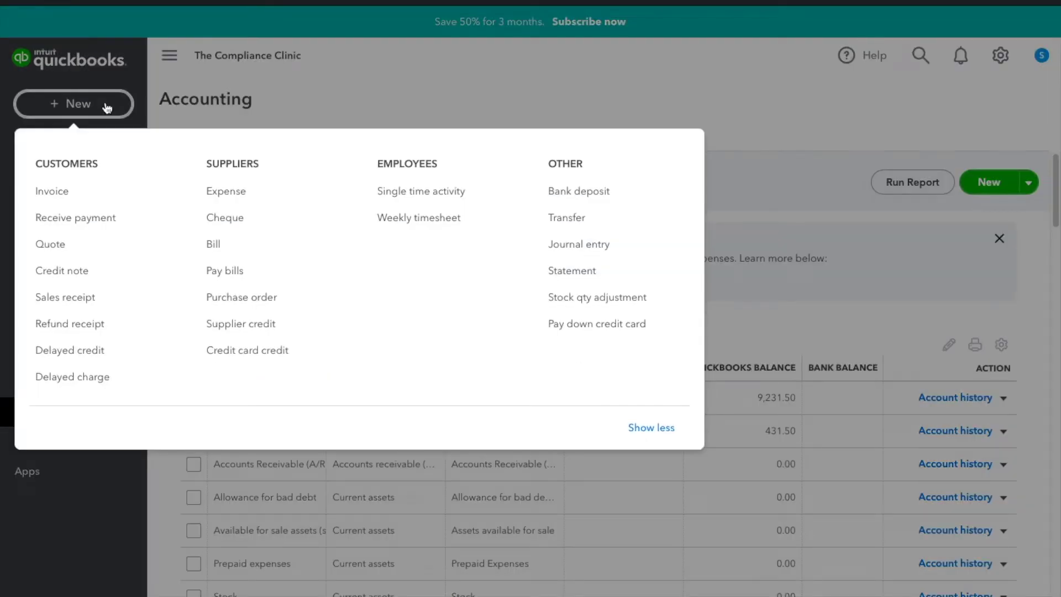
click(794, 289)
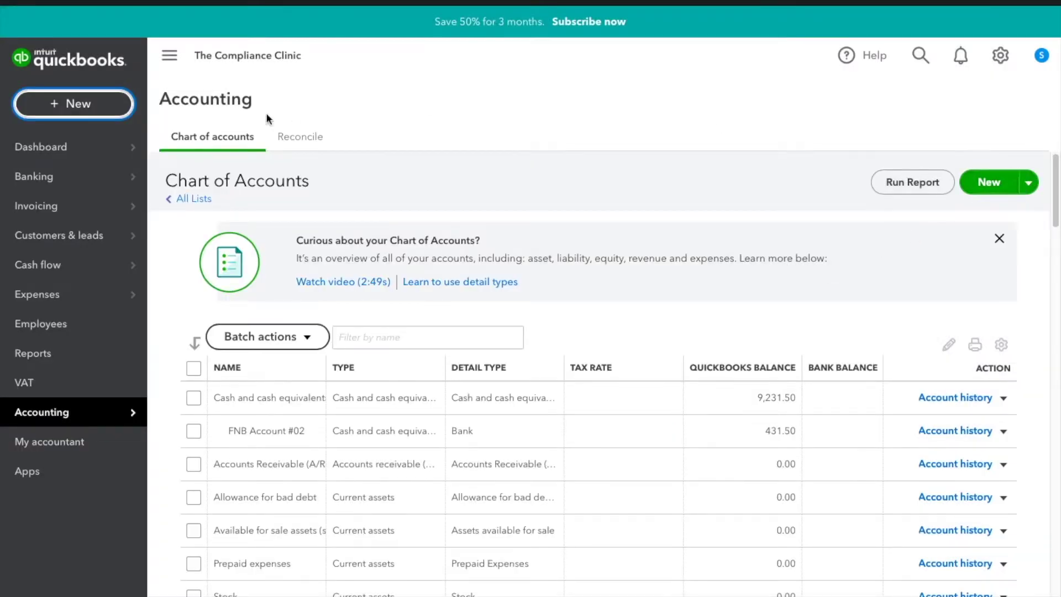
Start a new account in the Chart of Accounts with account type Cost of sales and detail type Other costs of sales - COS
mouse_move(64, 418)
click(207, 427)
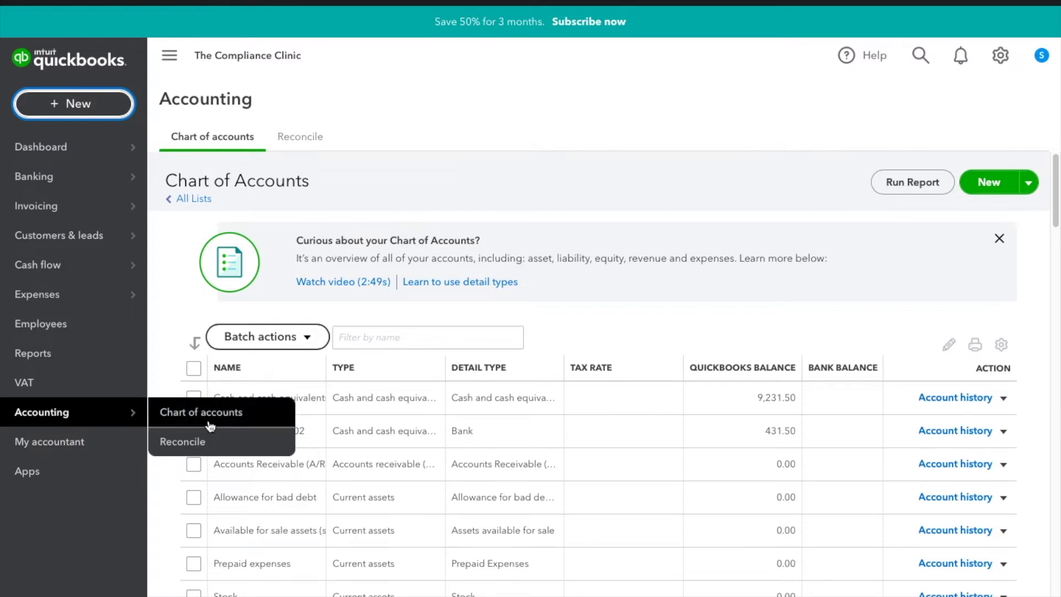
click(1001, 189)
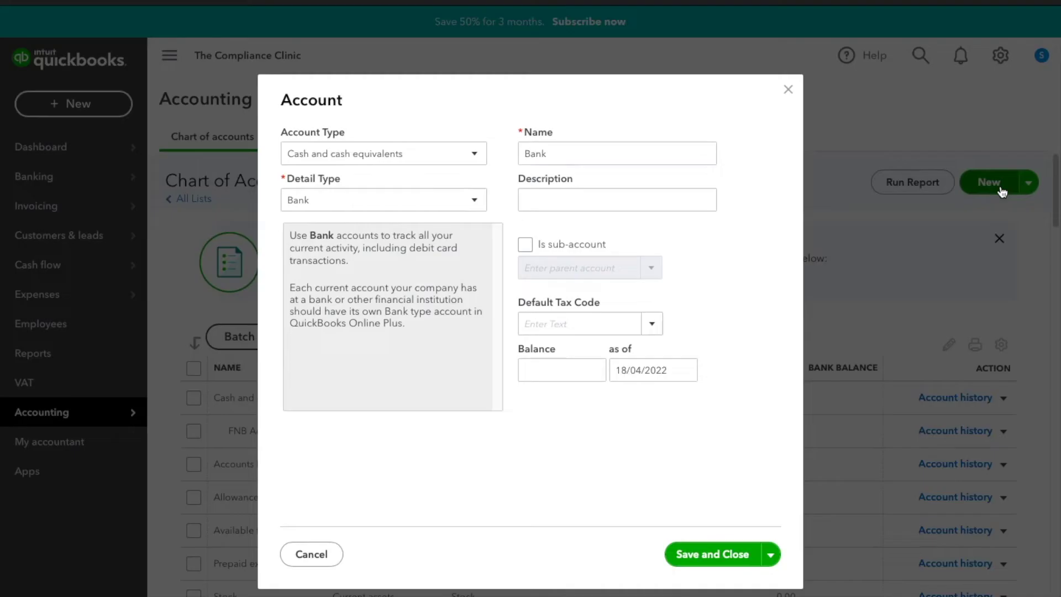
click(477, 152)
scroll(423, 246, down, 1)
scroll(423, 245, up, 1)
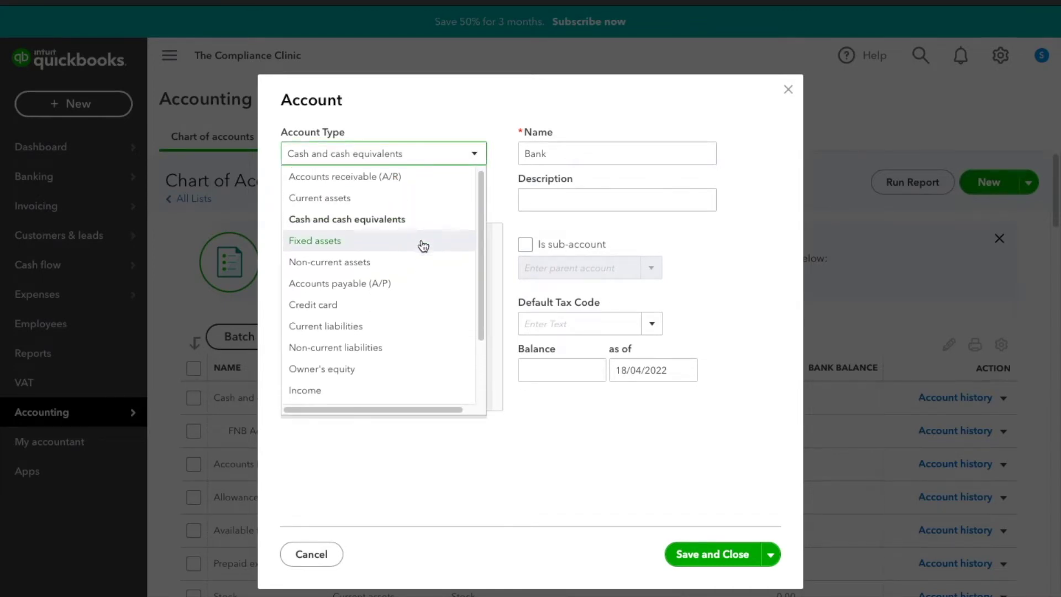
scroll(423, 246, down, 1)
scroll(423, 246, down, 3)
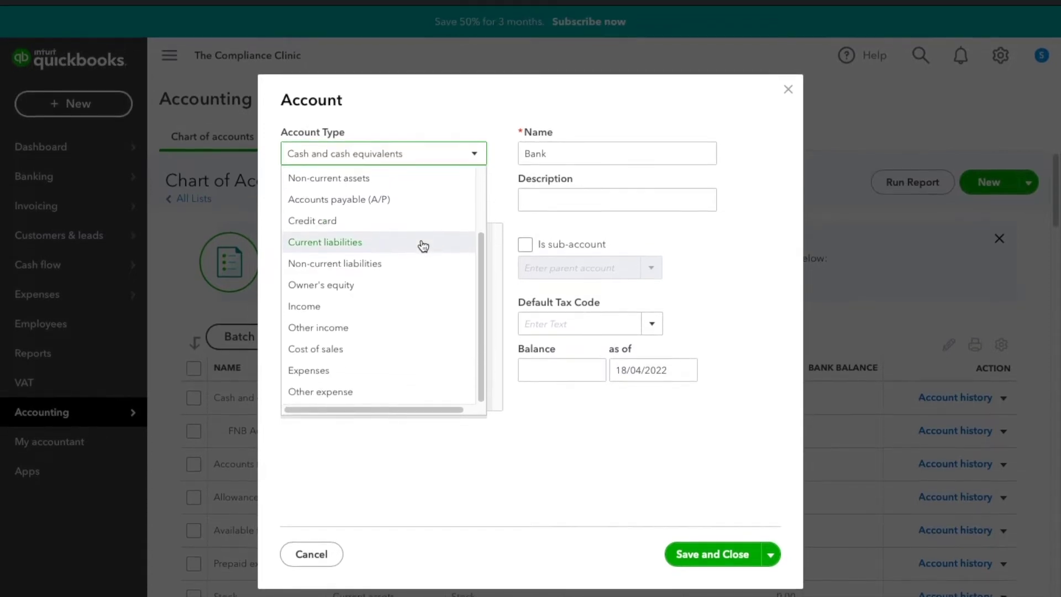
click(368, 357)
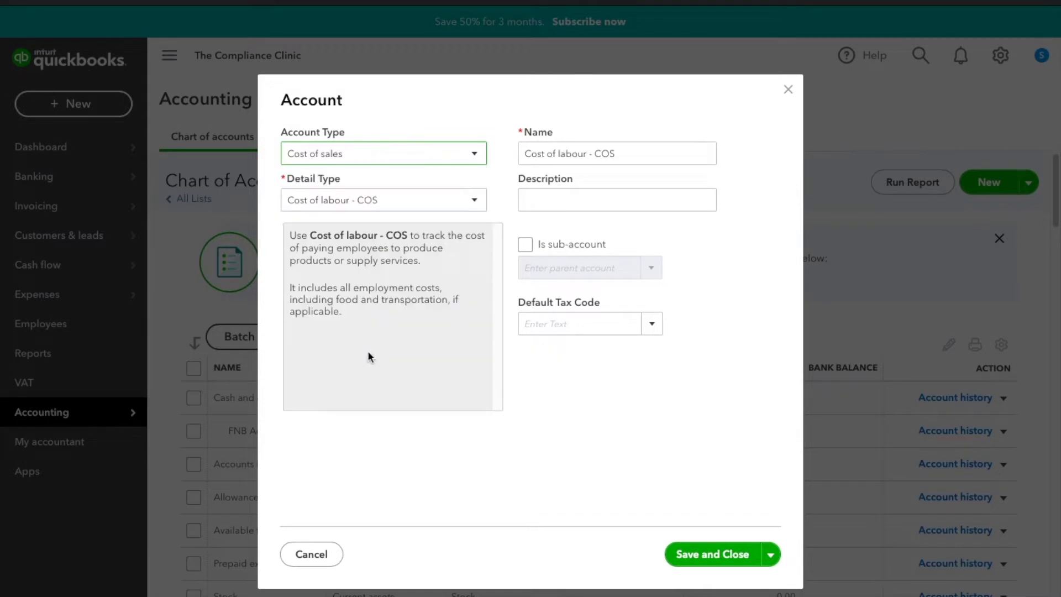
click(480, 208)
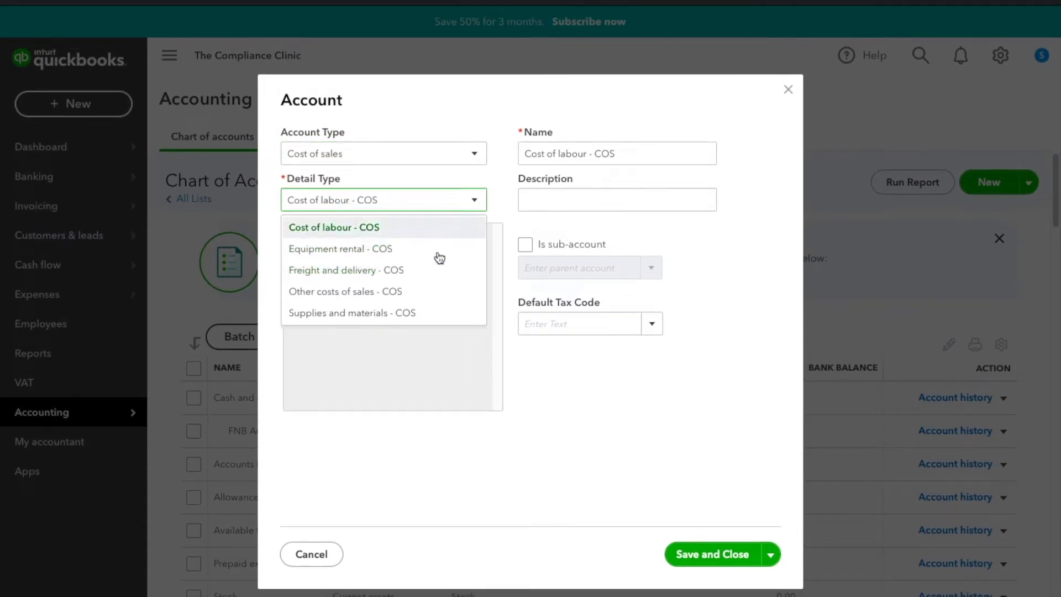
click(434, 291)
Replace the default account name with "Sub-contractors: Tax Services"
click(640, 153)
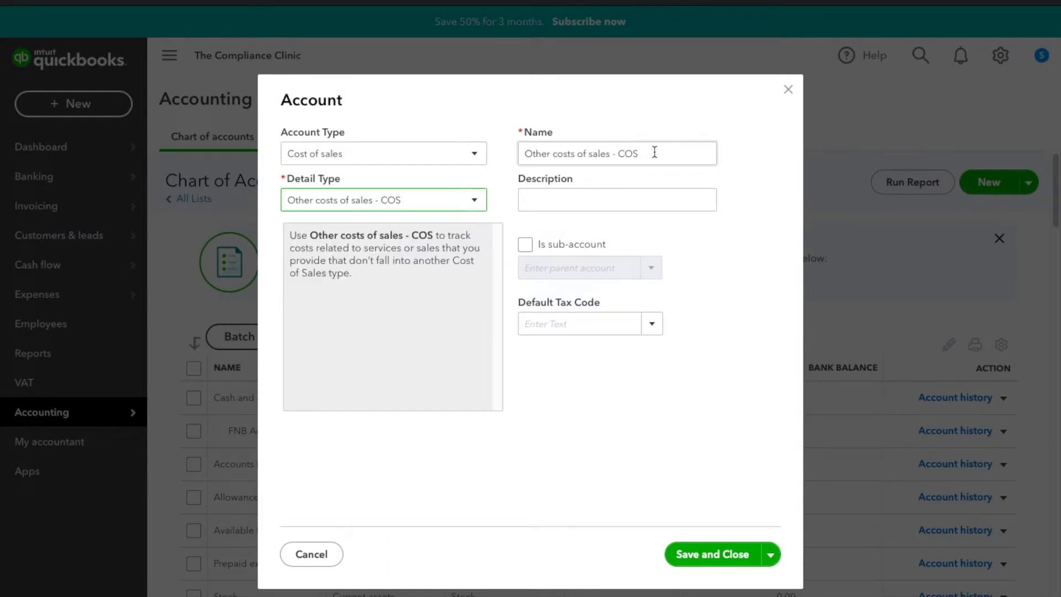
triple_click(654, 152)
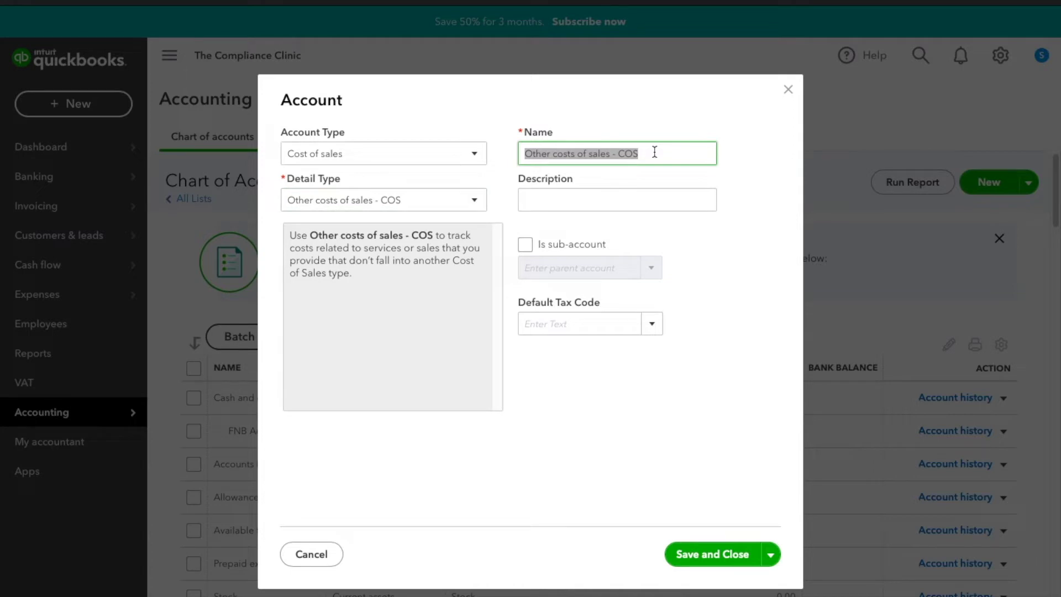
text(T)
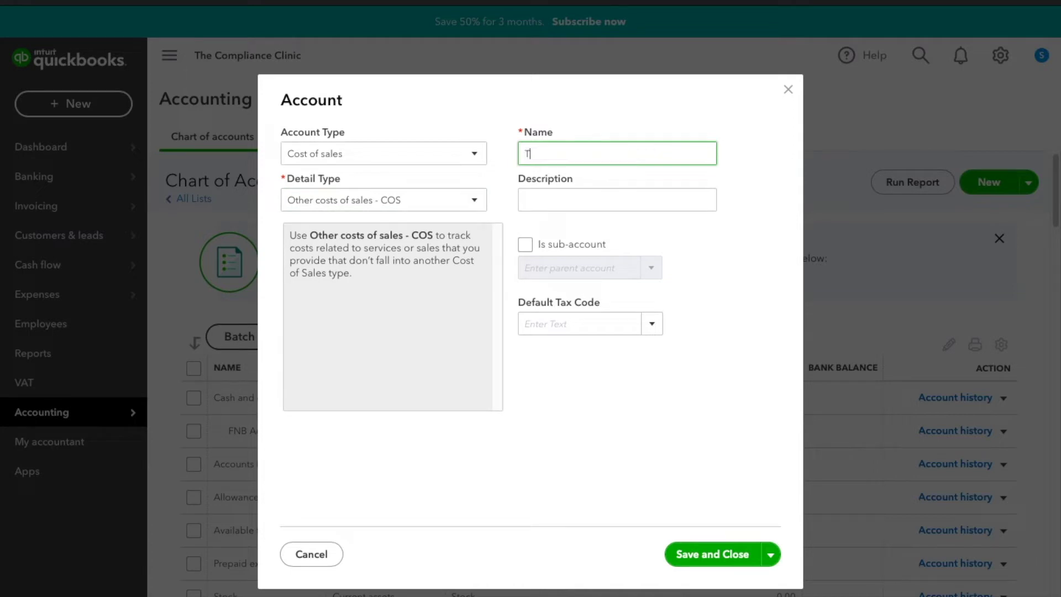
text(ax Services)
key(ctrl+a)
text(Oth)
key(BackSpace)
key(BackSpace)
key(BackSpace)
text(Oth)
key(BackSpace)
key(BackSpace)
key(BackSpace)
text(Sub-contractor: Tax Services)
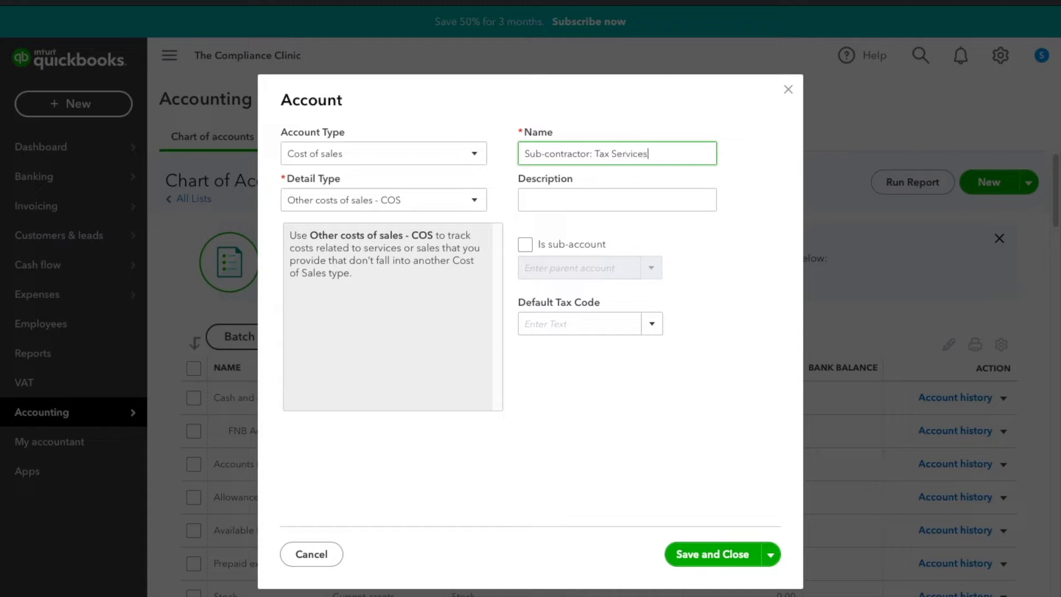
click(591, 153)
text(s)
Enter "Sub contracting of Tax services" as the new account's description
click(579, 205)
click(578, 205)
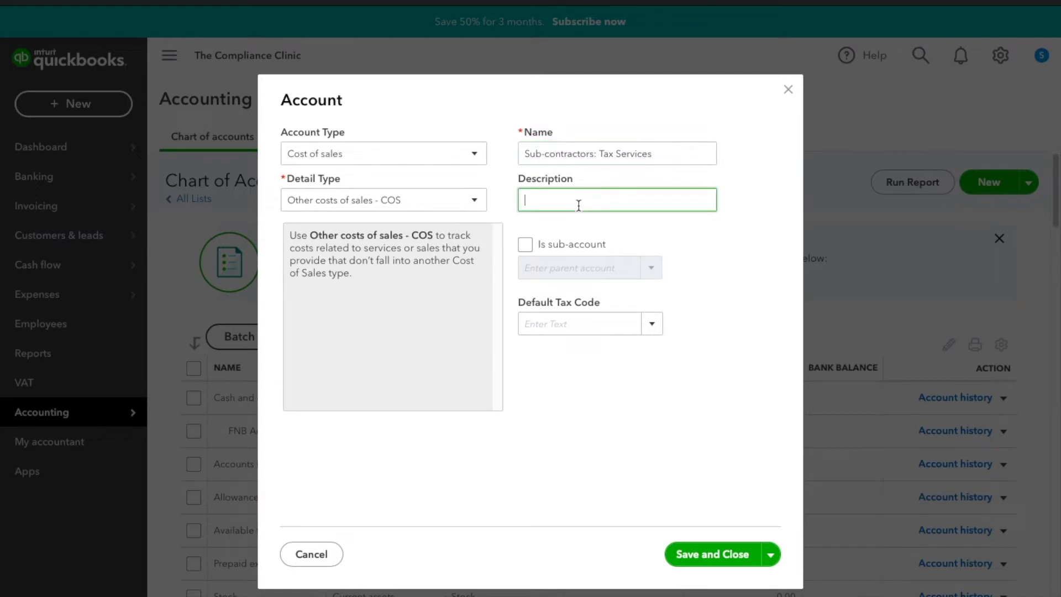
text(Sub contracting of Tax se)
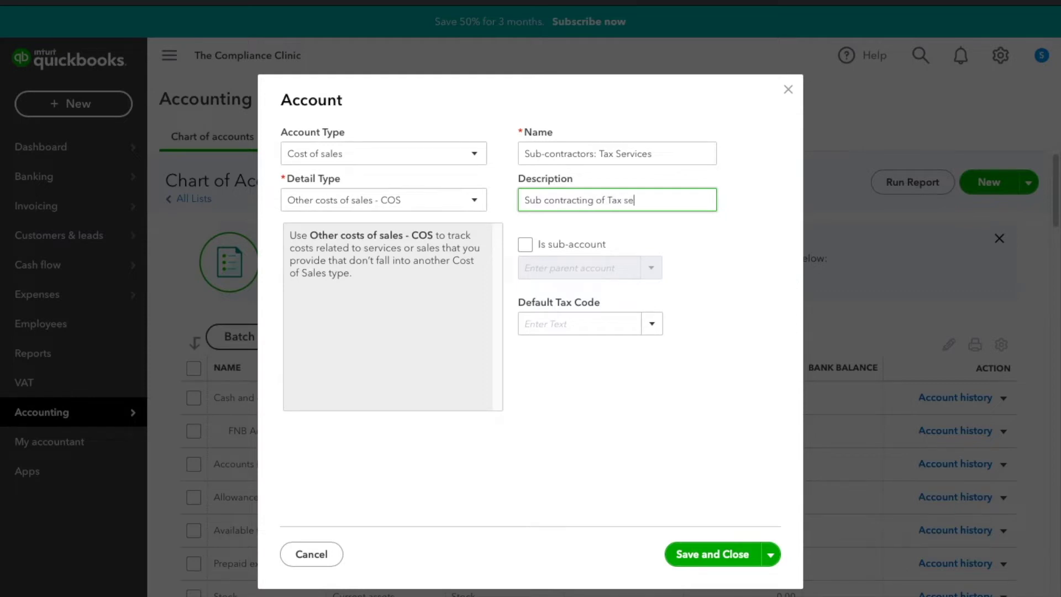
text(rvices)
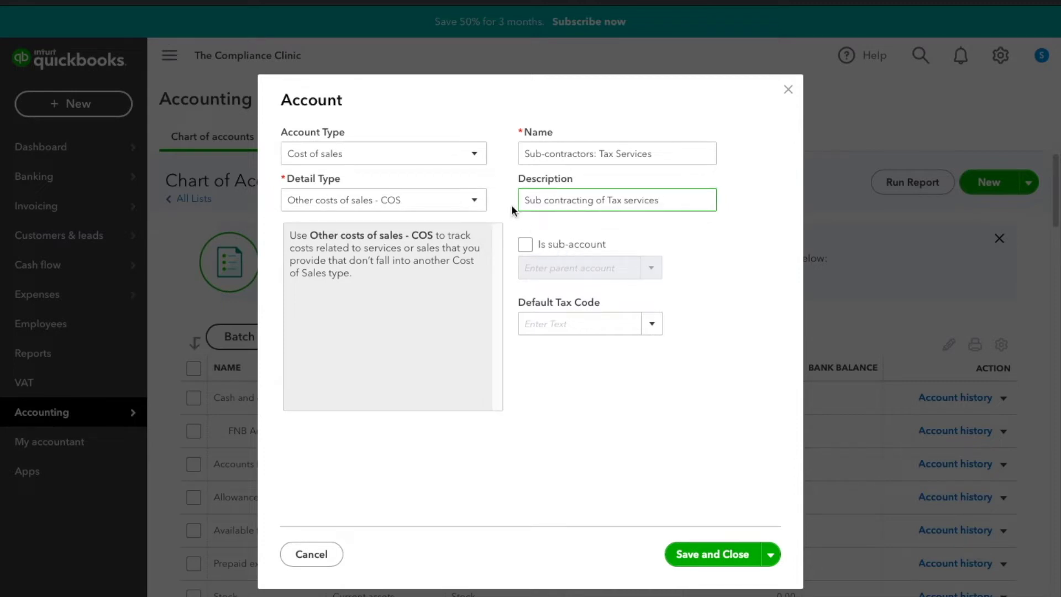
Try to make the account a sub-account by looking for a suitable cost of sales parent account
click(525, 248)
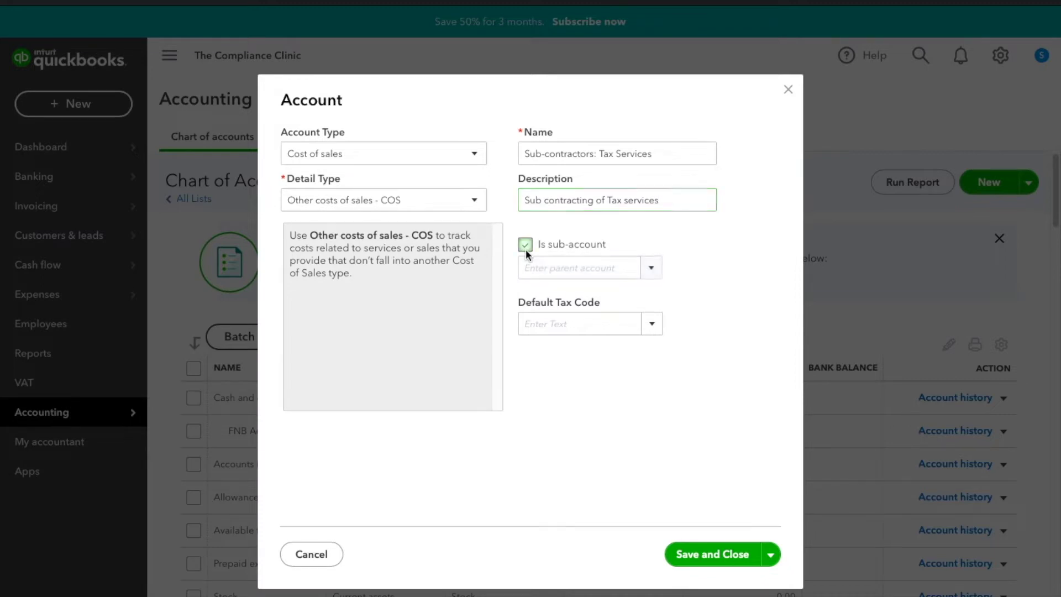
click(651, 268)
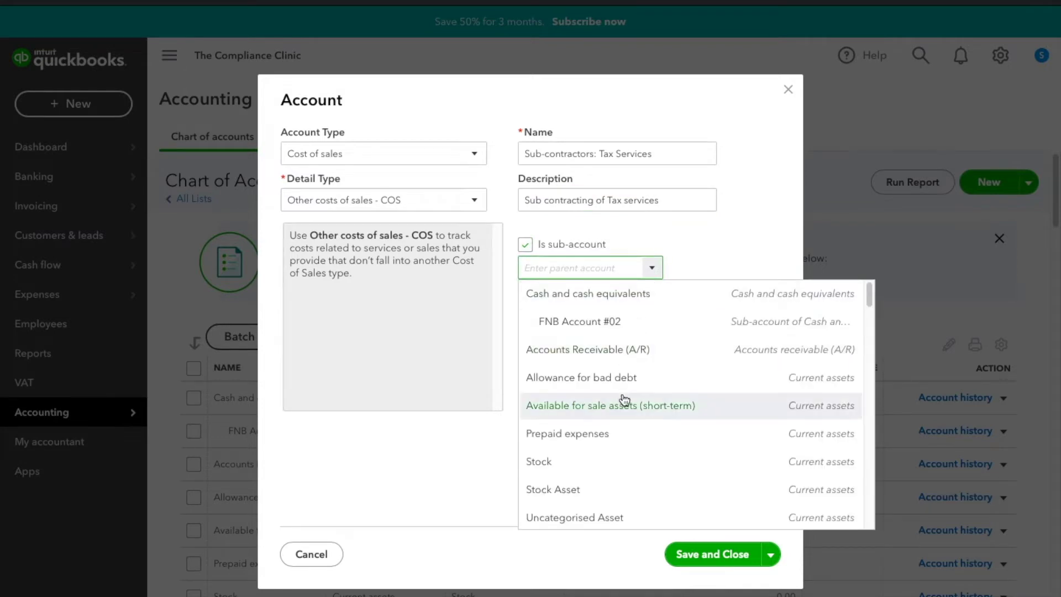
scroll(624, 399, down, 5)
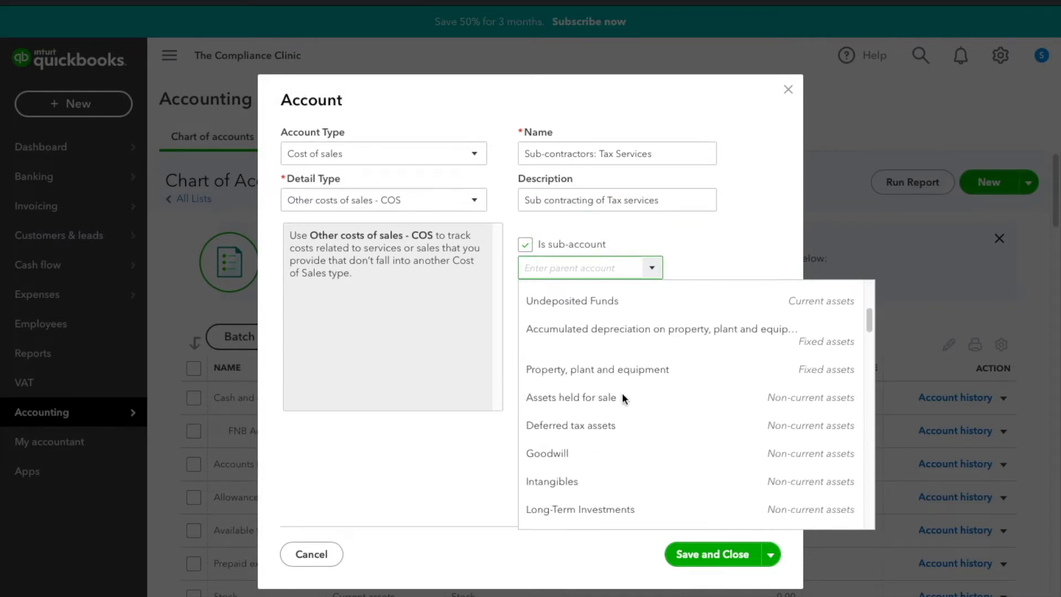
scroll(622, 398, down, 3)
scroll(625, 399, down, 3)
scroll(625, 399, down, 4)
scroll(624, 399, down, 4)
scroll(624, 399, down, 3)
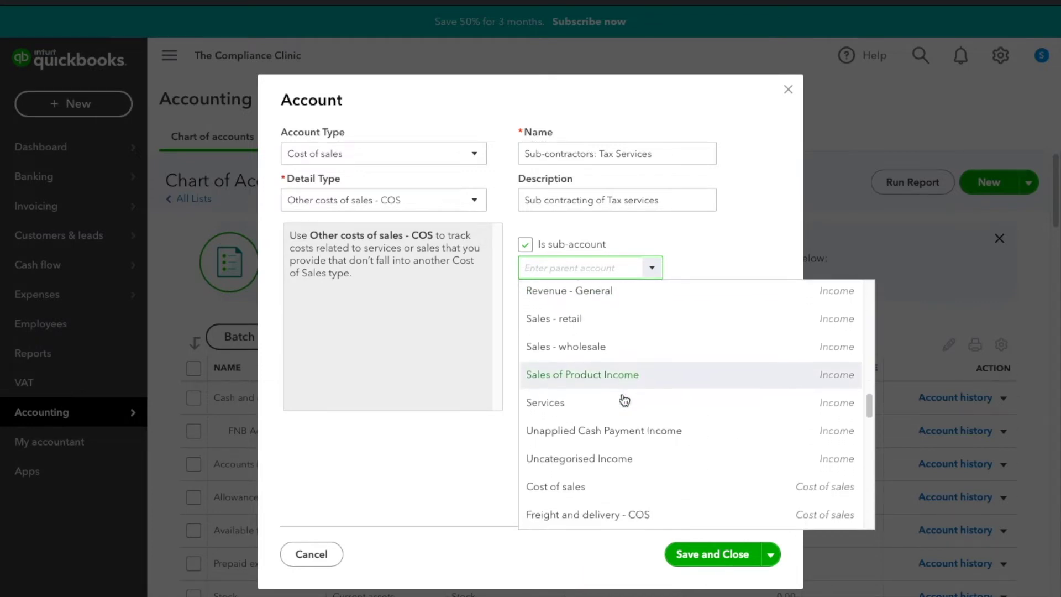
scroll(624, 400, down, 4)
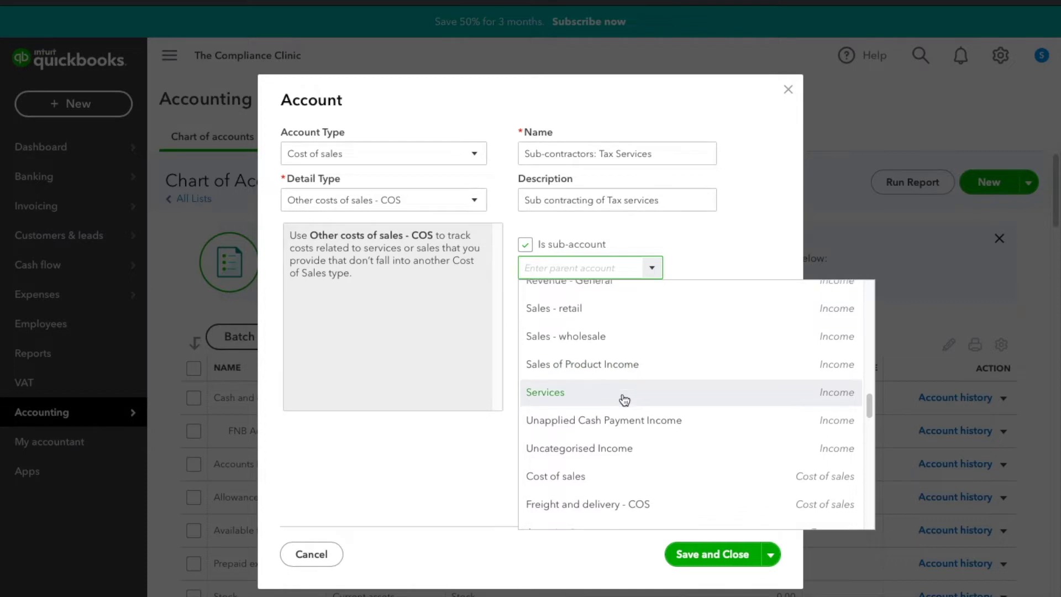
scroll(624, 399, down, 1)
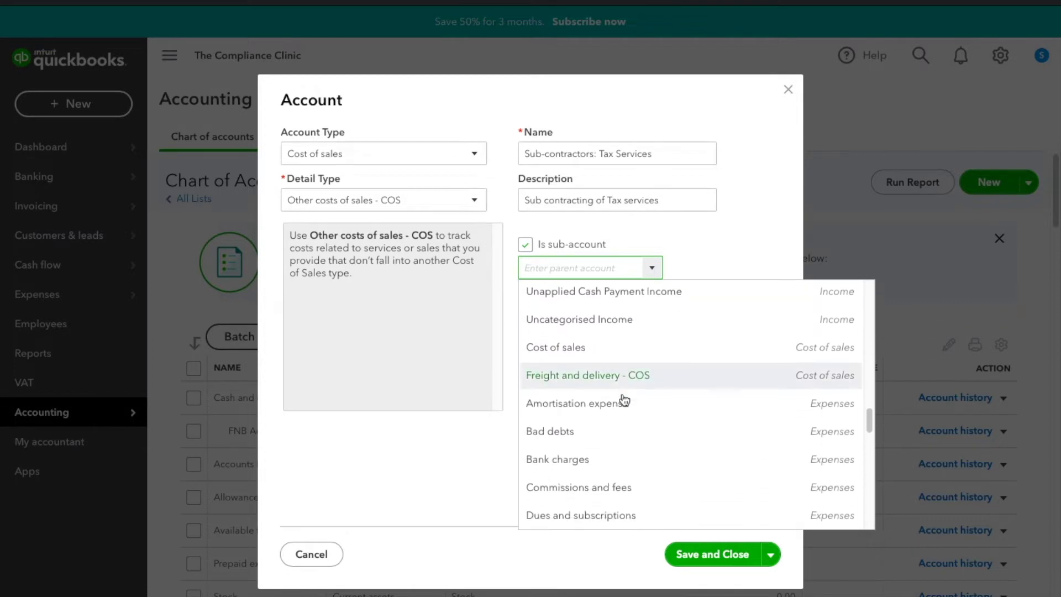
scroll(625, 400, up, 1)
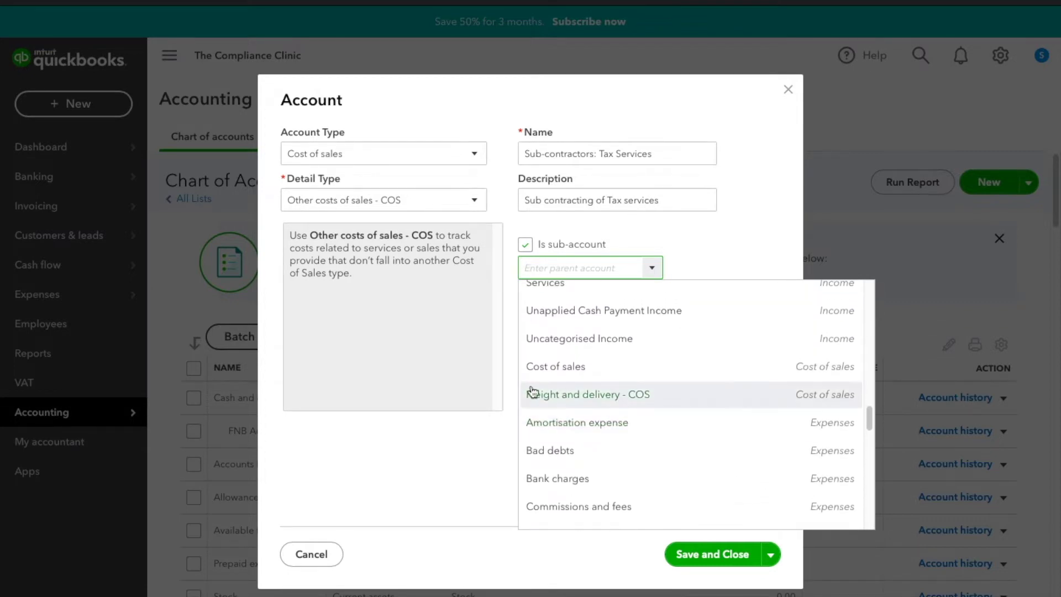
click(506, 395)
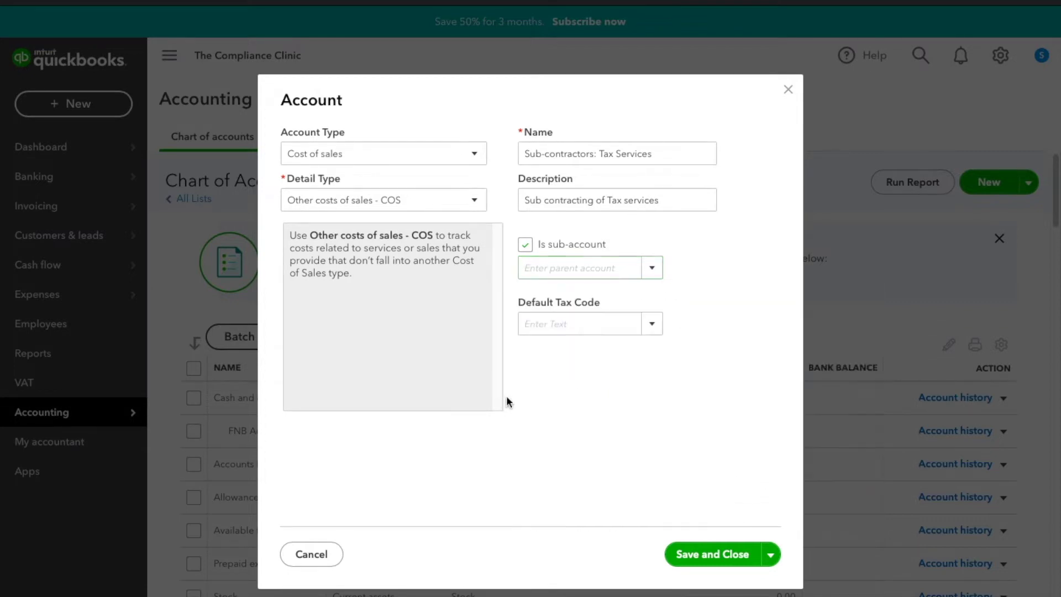
Copy the account's full name for reuse, and shorten the name to "Sub-contractors"
triple_click(669, 148)
key(ctrl+c)
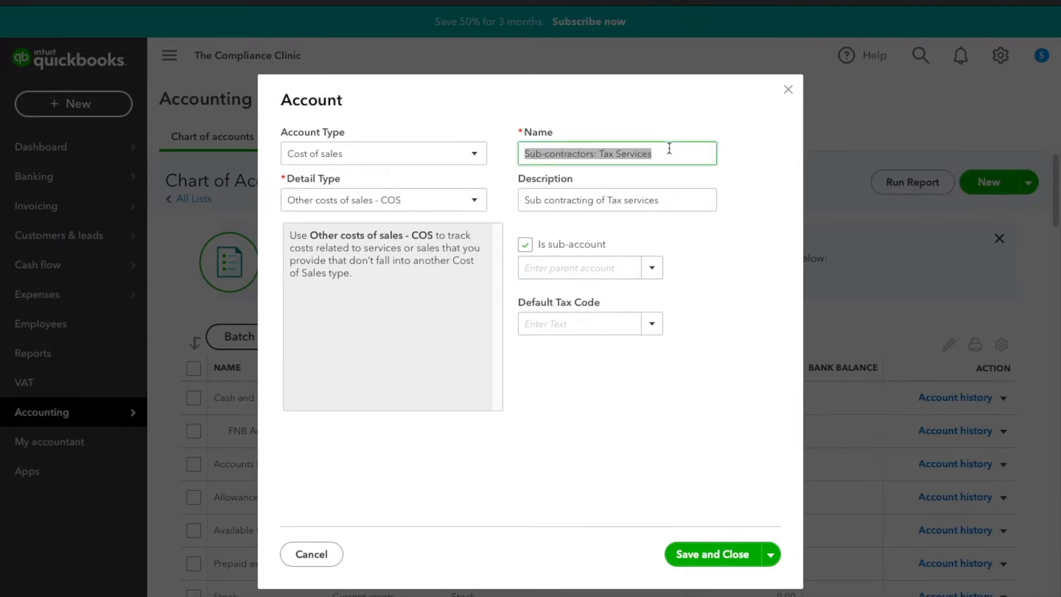
click(669, 148)
key(BackSpace)
key(BackSpace)
key(BackSpace)
key(BackSpace)
key(BackSpace)
key(BackSpace)
key(BackSpace)
key(BackSpace)
key(BackSpace)
key(BackSpace)
key(BackSpace)
key(BackSpace)
key(BackSpace)
key(BackSpace)
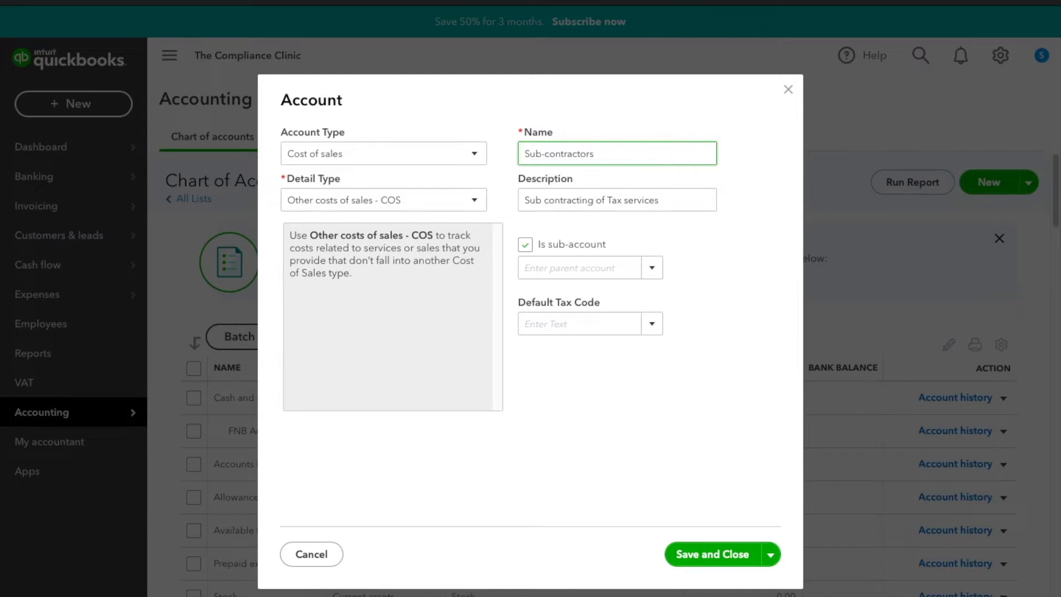
Clear the Sub-contractors account's description and remove its sub-account marking
triple_click(694, 202)
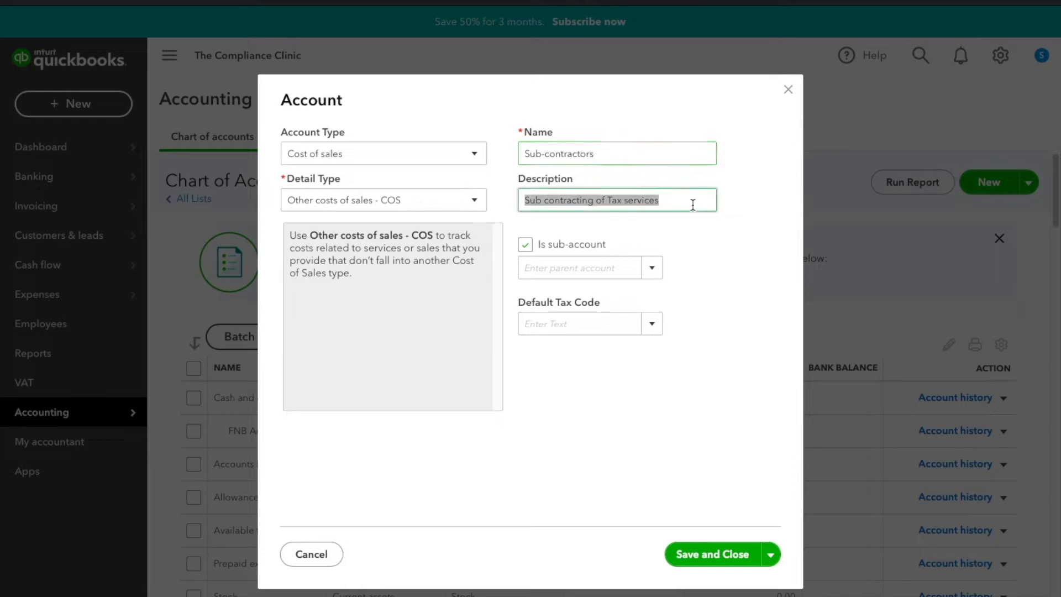
key(BackSpace)
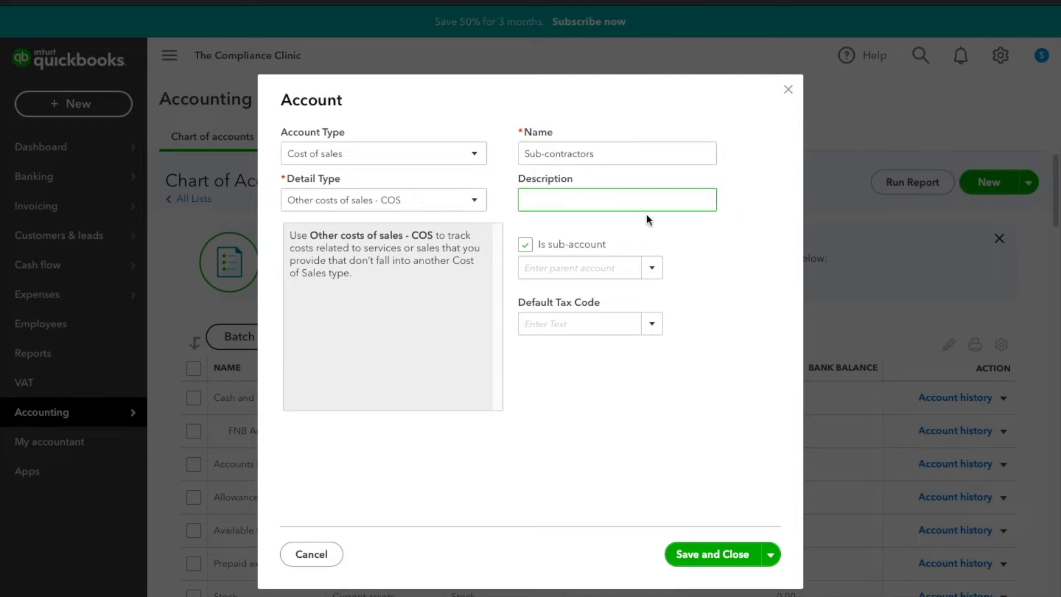
click(525, 246)
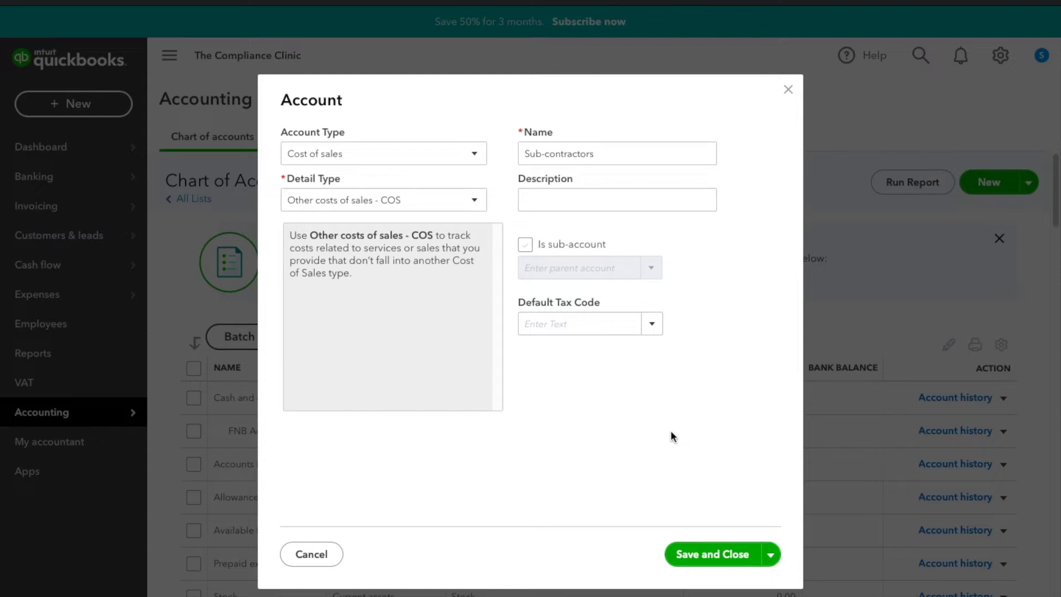
Save the Sub-contractors account and start another new account named "Sub-contractors: Tax Services" from the copied text
click(770, 555)
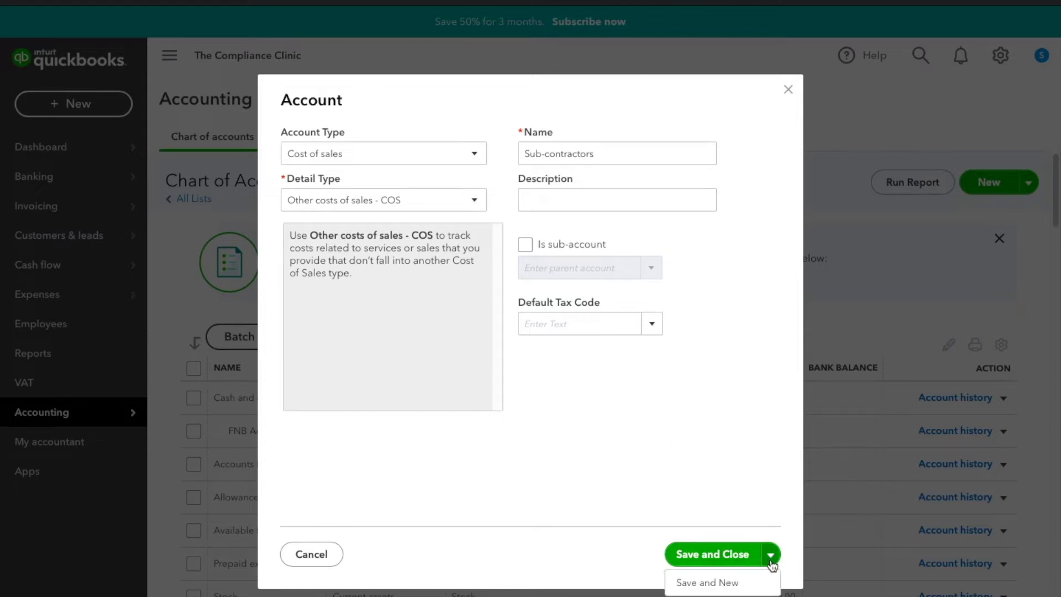
click(733, 589)
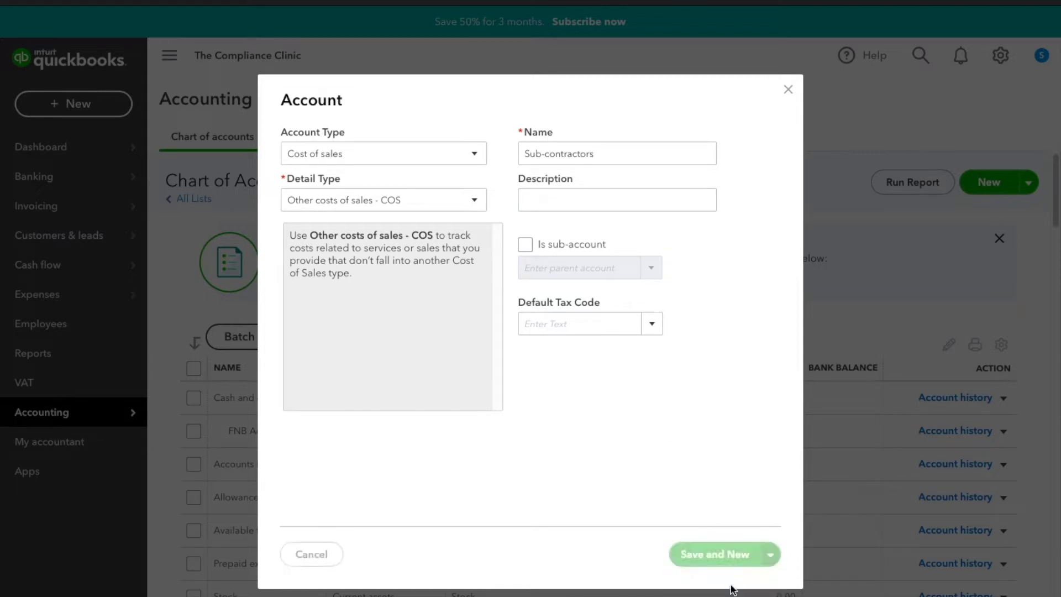
triple_click(667, 147)
key(ctrl+v)
Enter "Tax Services sub-contracted" as the description of the new account
click(577, 208)
text(Tax Services sub-c)
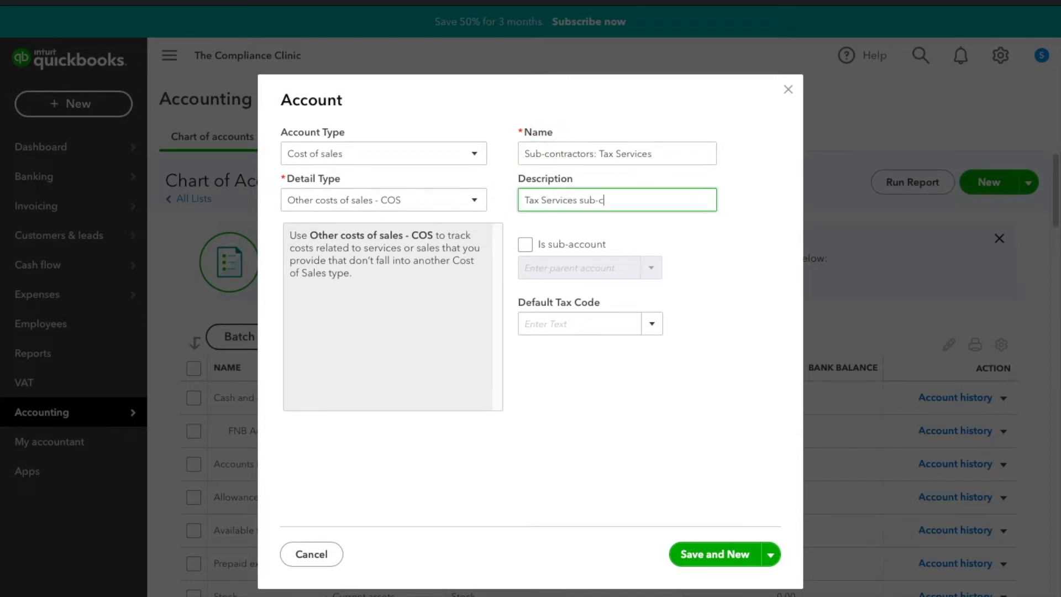
text(ontracted)
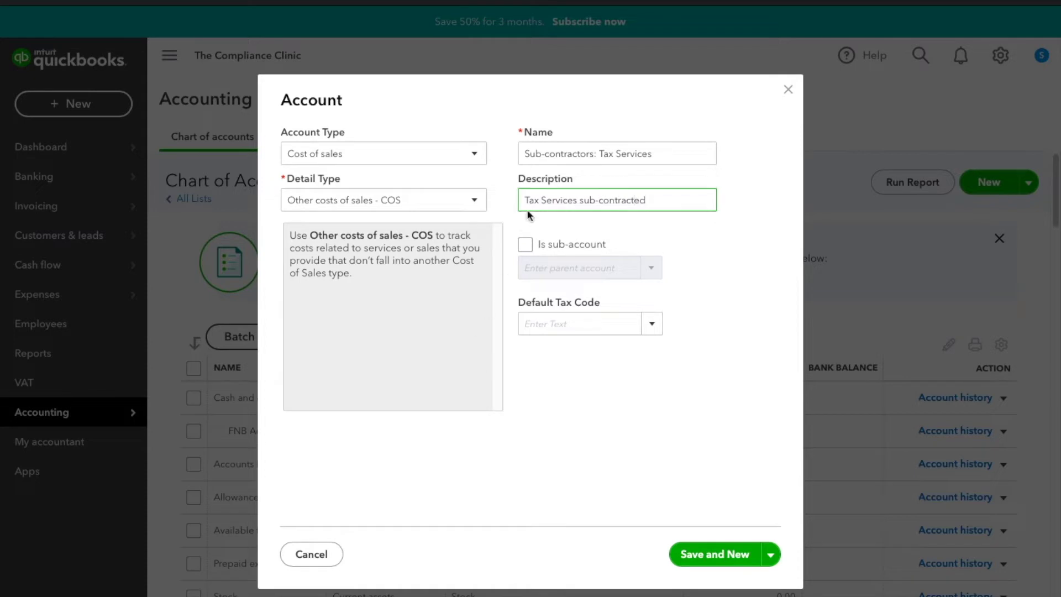
Make the tax services account a sub-account of Sub-contractors and try to save it
click(525, 244)
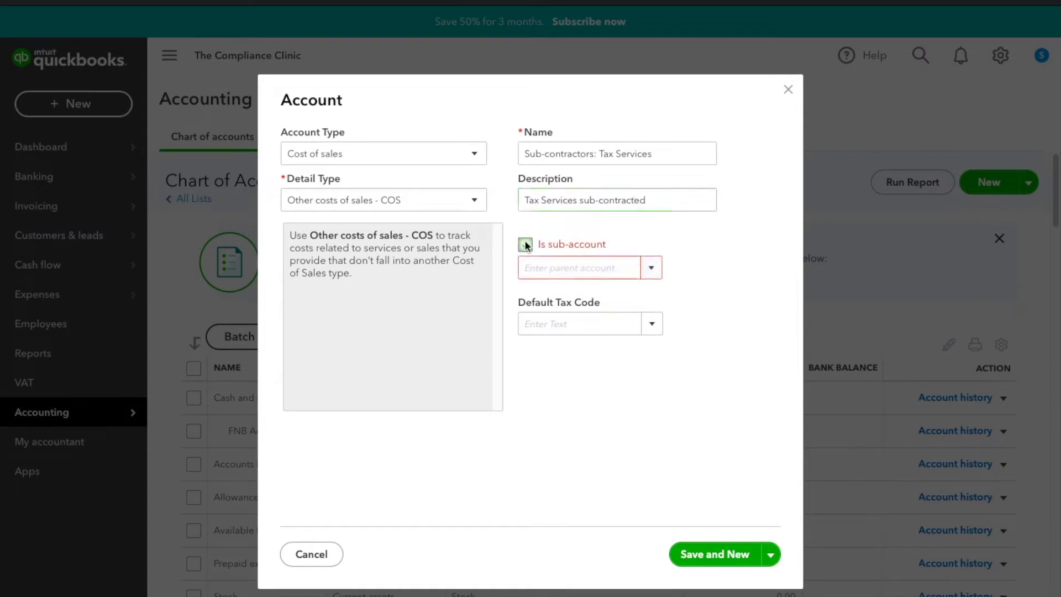
click(651, 269)
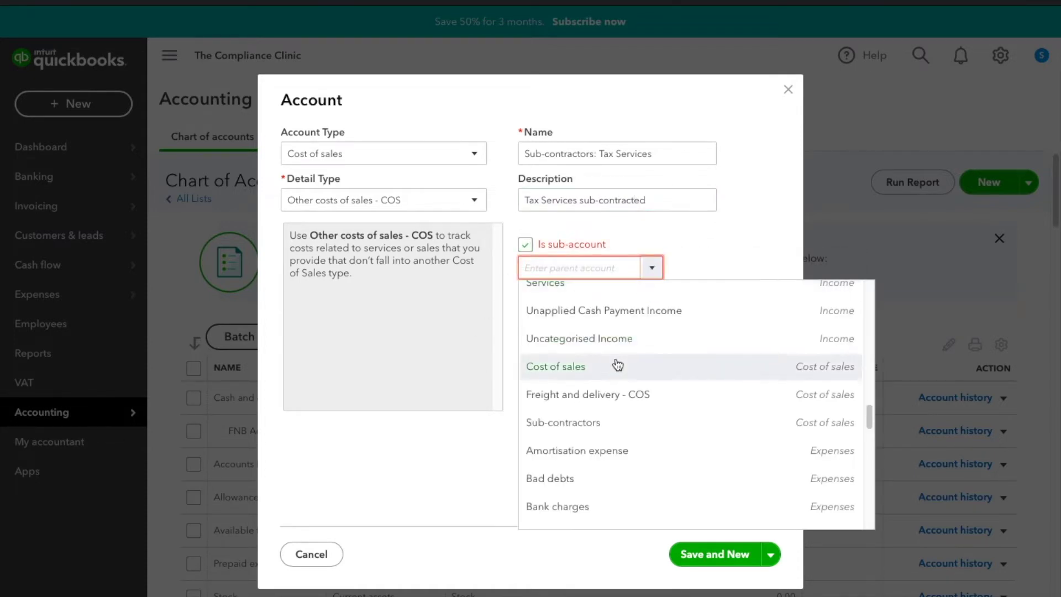
text(sub)
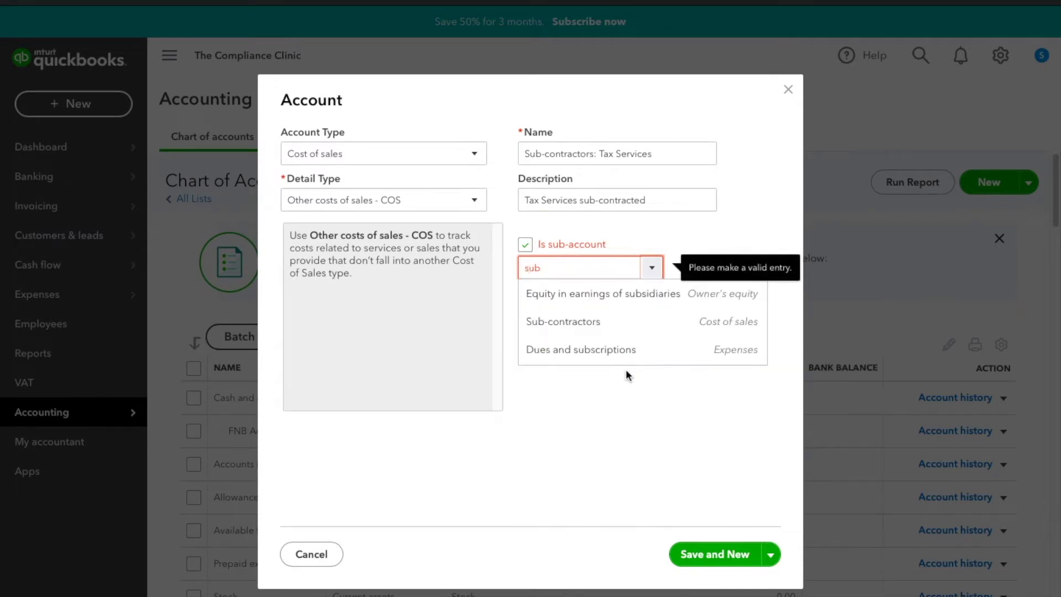
click(625, 322)
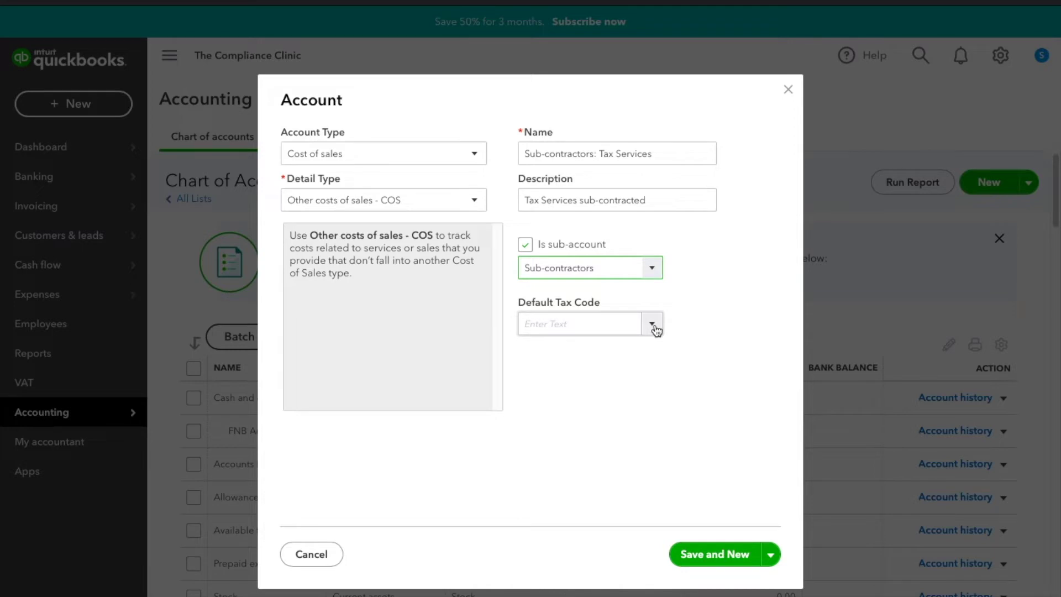
click(724, 352)
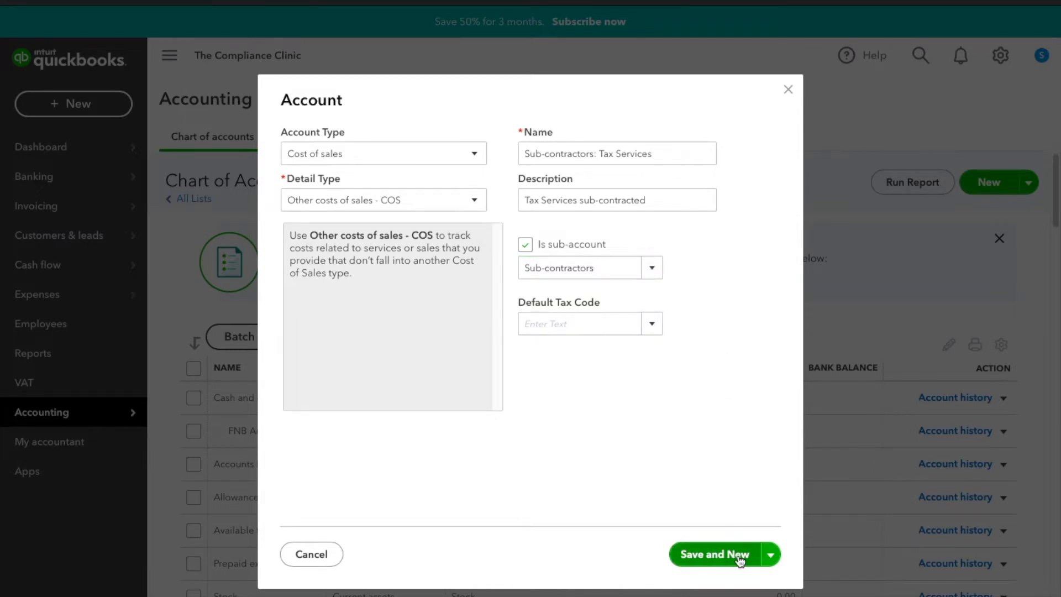
click(739, 556)
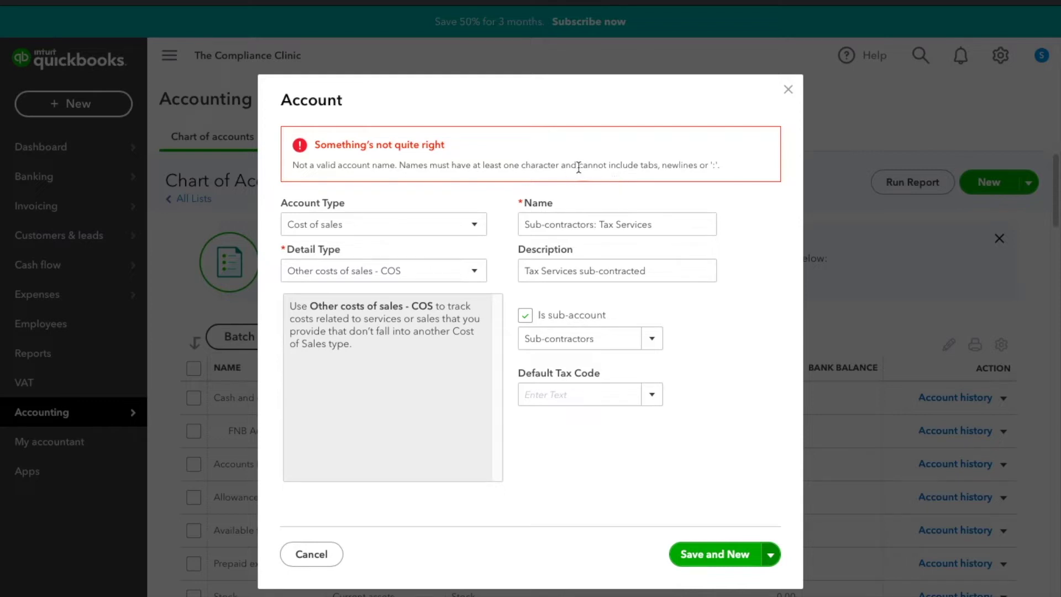
Copy the account name, change it to "Subcontractors - Tax Services", and save the account with another new one started
triple_click(628, 215)
key(ctrl+c)
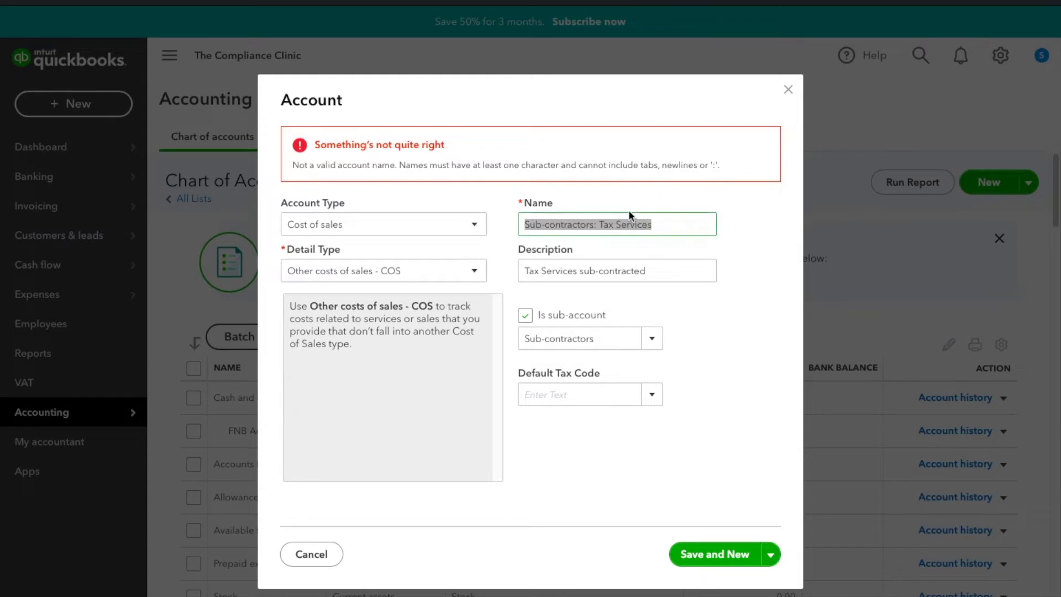
key(Home)
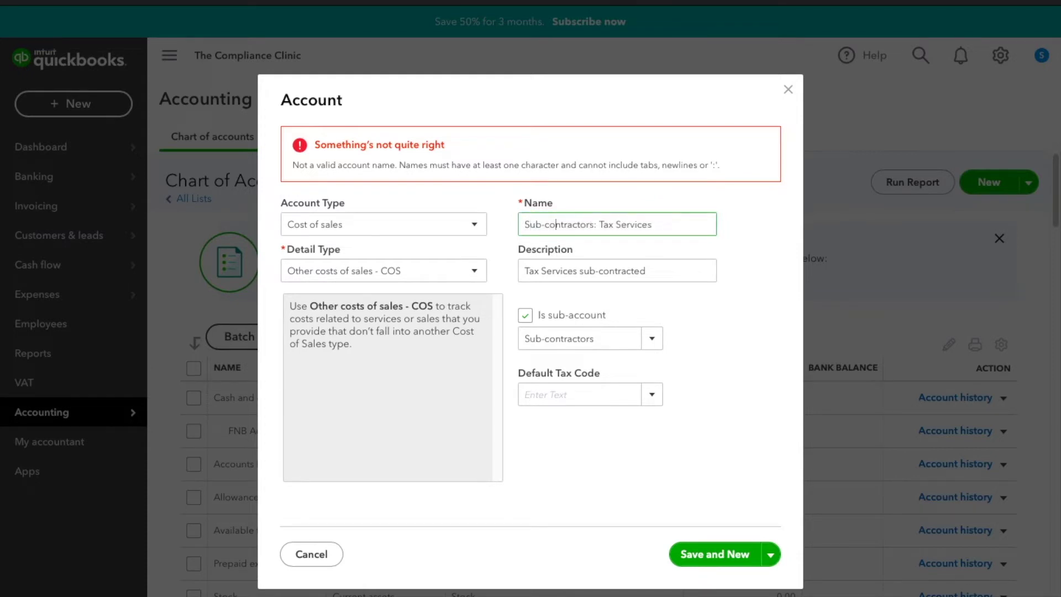
key(Right)
key(Right)
key(Right)
key(Delete)
key(BackSpace)
key(Right)
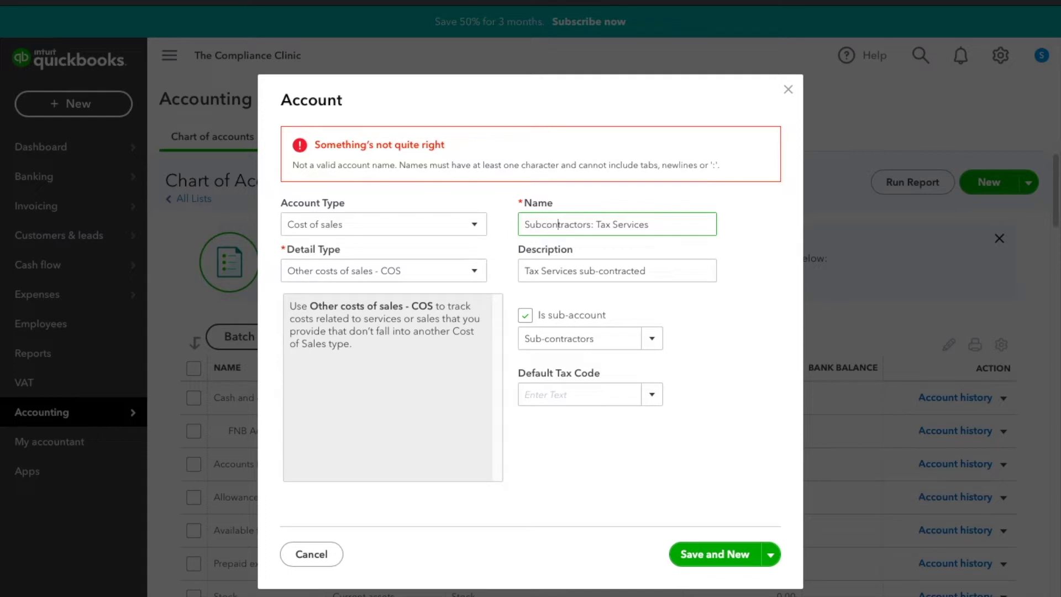
key(BackSpace)
text(-)
click(719, 554)
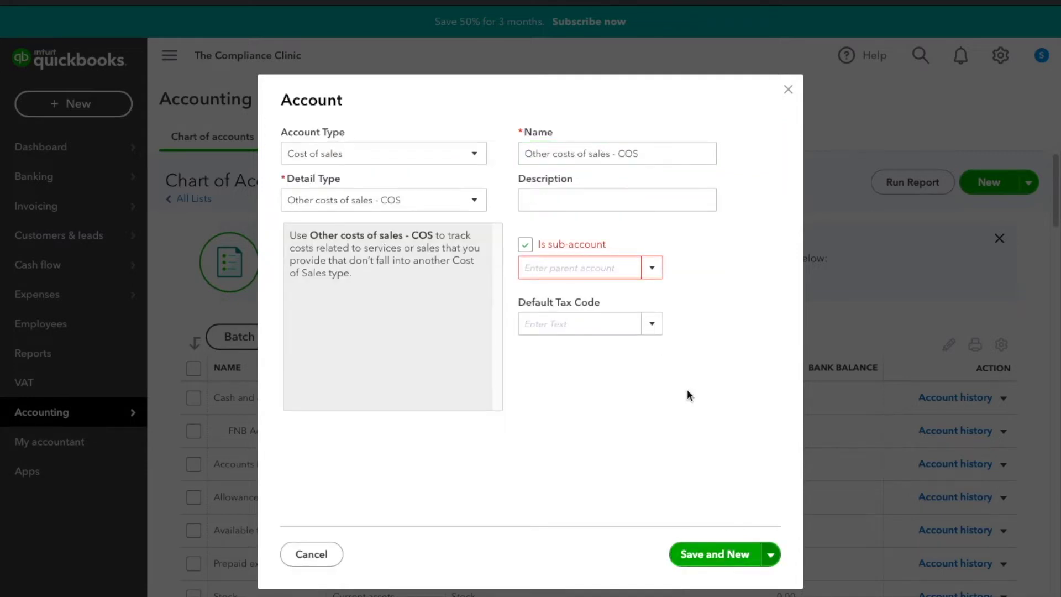
Name the new account "Subcontractors - Bookkeeping Services", reusing the copied tax services name
triple_click(667, 144)
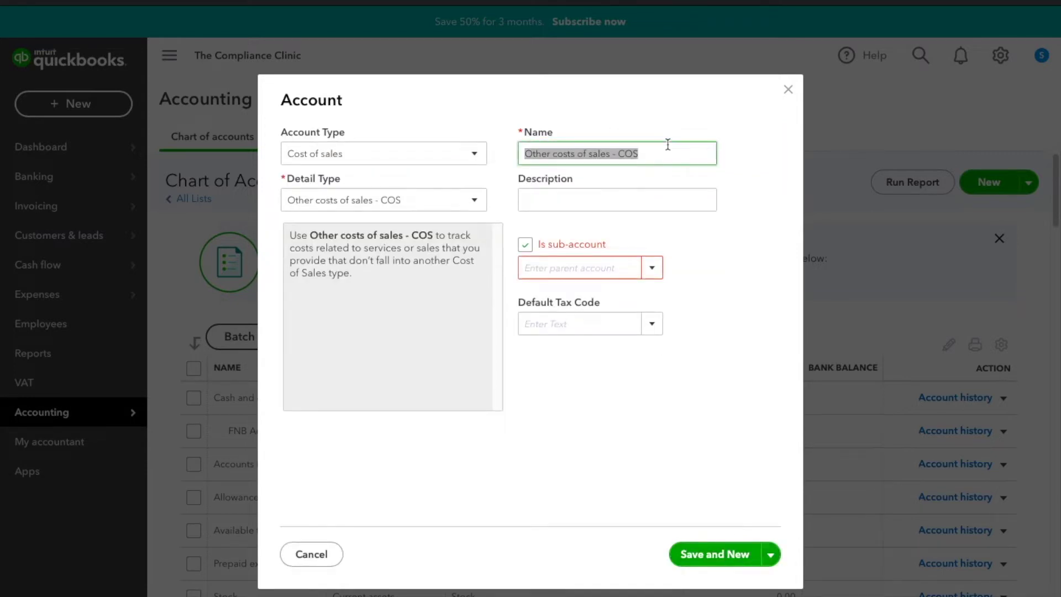
key(ctrl+v)
click(599, 154)
key(BackSpace)
key(BackSpace)
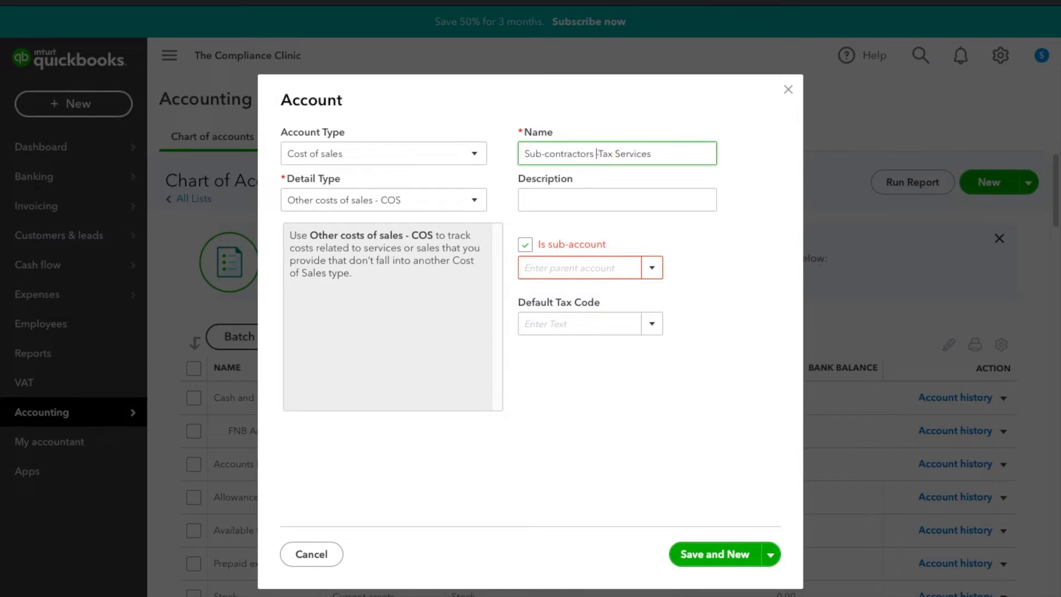
key(Delete)
click(651, 151)
double_click(606, 153)
key(Delete)
text(Acc)
key(BackSpace)
key(BackSpace)
key(BackSpace)
text(Bookkeepi)
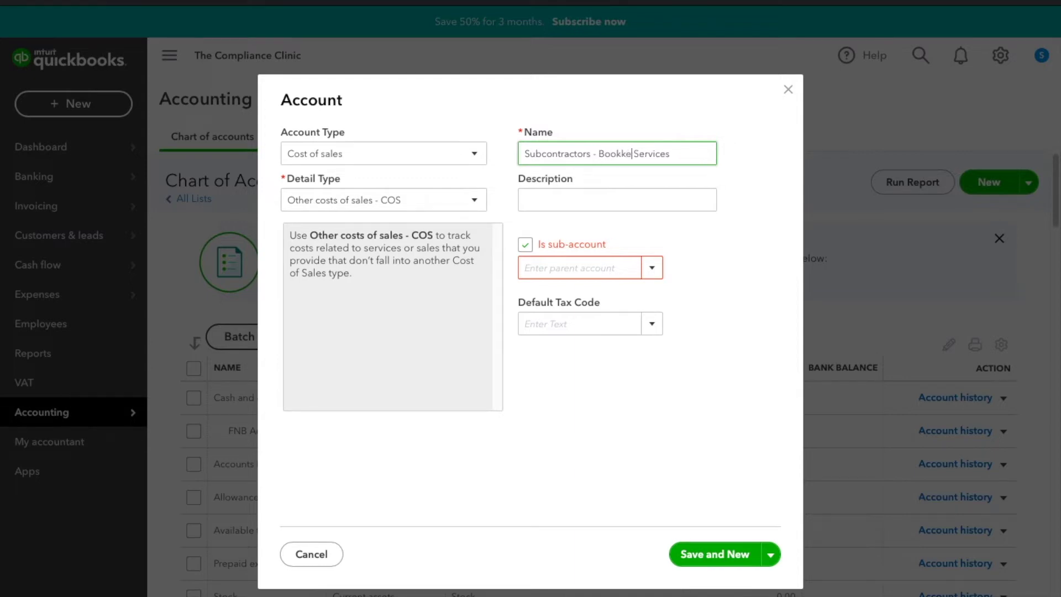
text(ng)
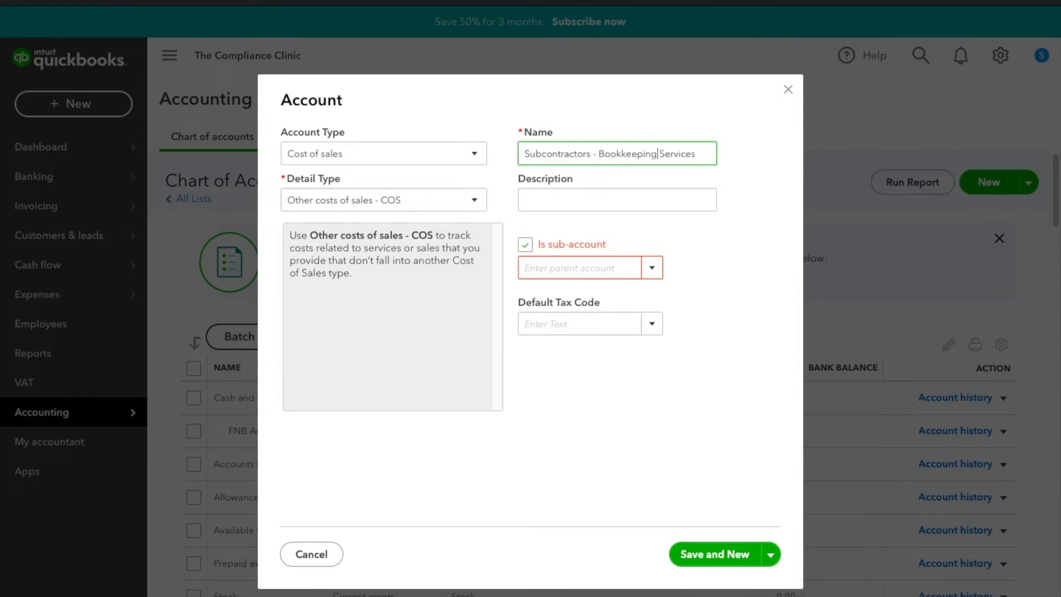
Describe the bookkeeping account as "Bookkeeping services Subcontracted" and set its parent account to Sub-contractors
click(621, 198)
text(B)
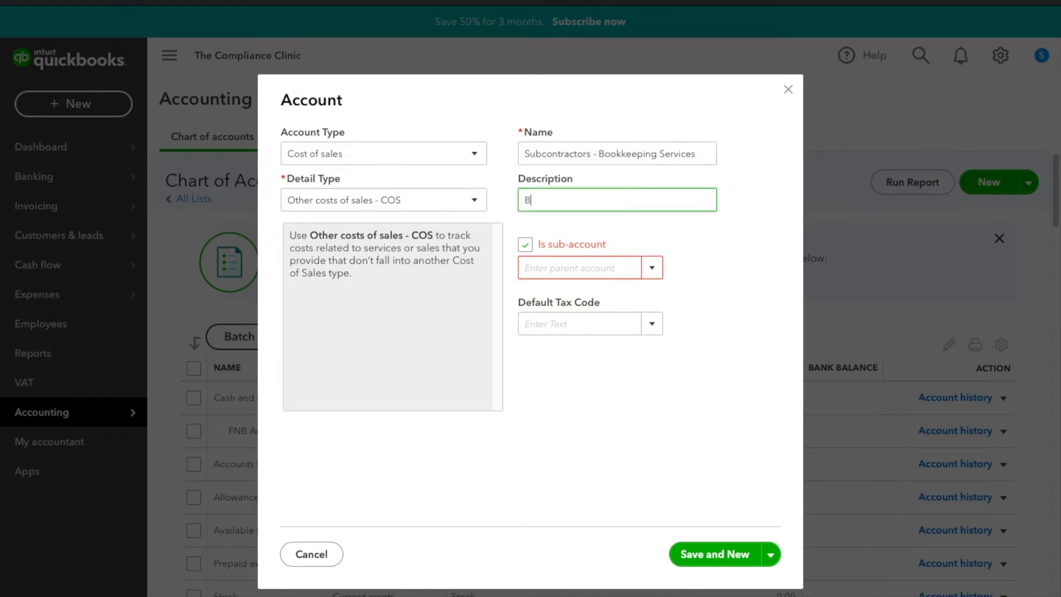
text(ookkeeping services Subcontracted)
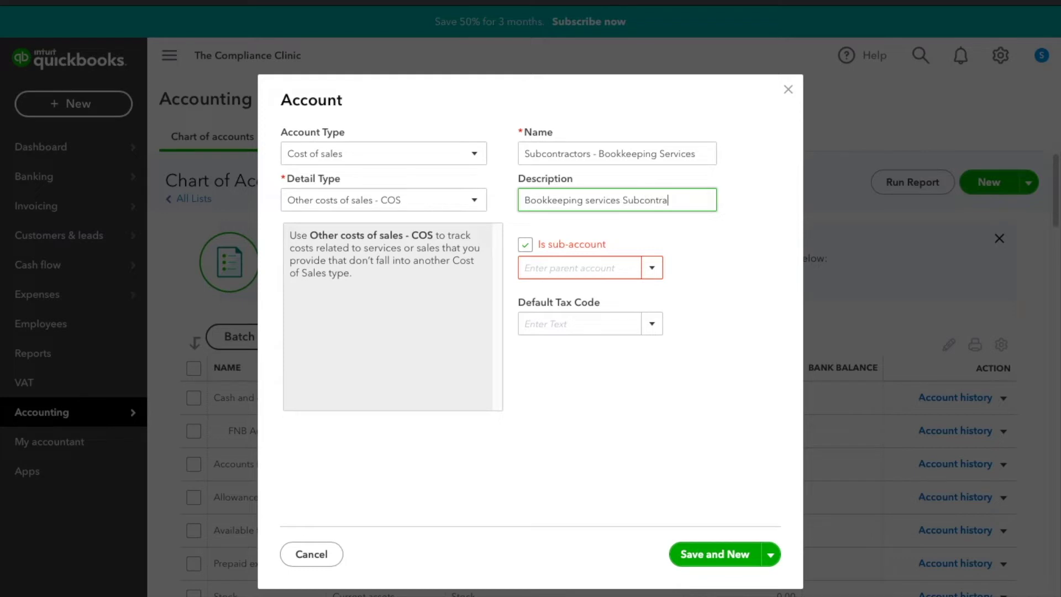
click(646, 268)
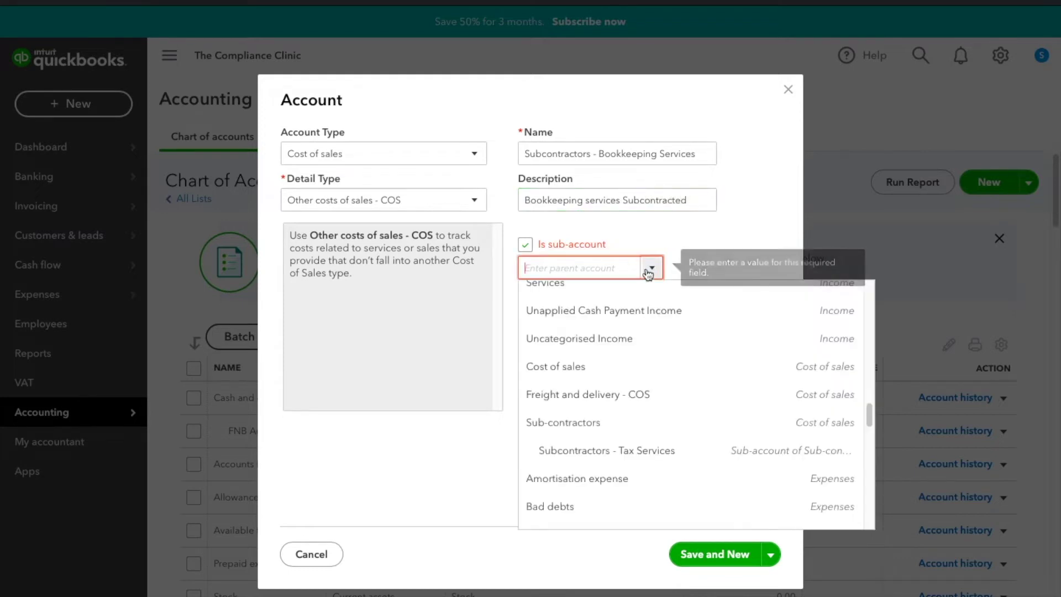
click(612, 427)
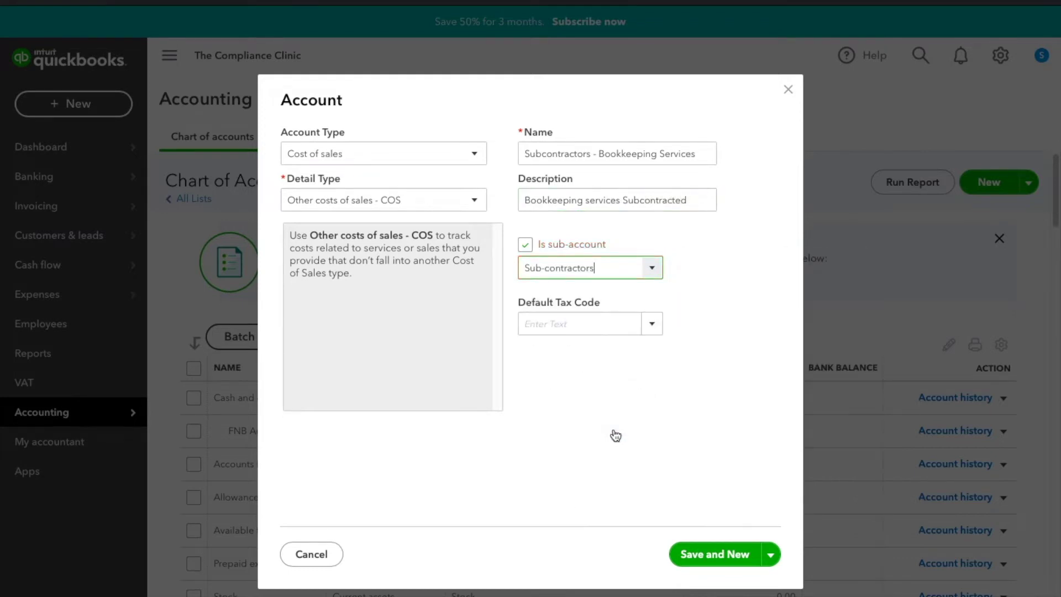
Save the bookkeeping account, then name the next new account "Subcontractors - Tax Services" by adapting the copied name
click(732, 554)
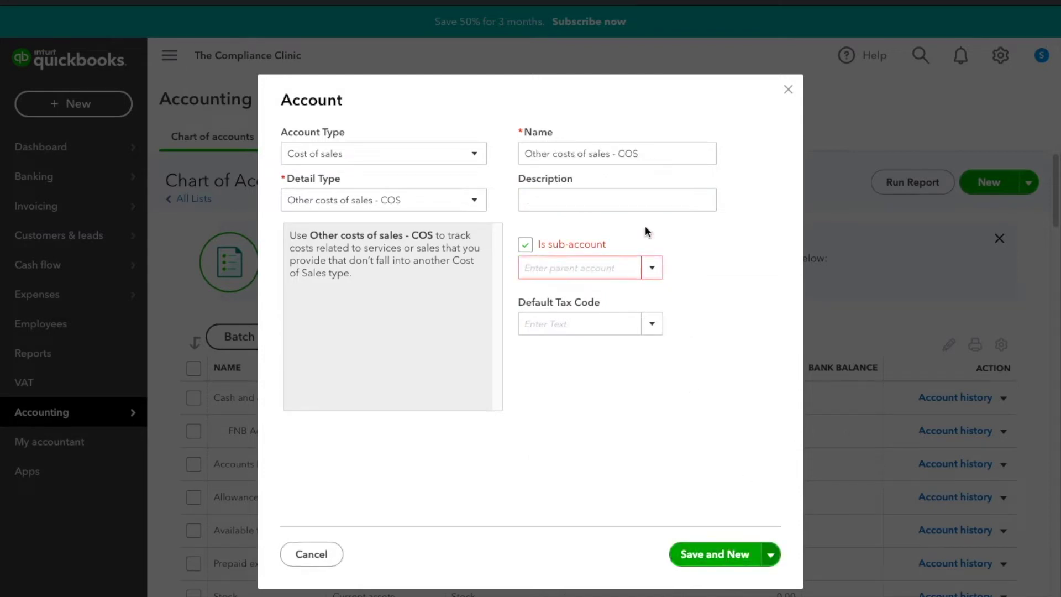
click(661, 149)
triple_click(663, 150)
text(Sub-contractors Tax Services)
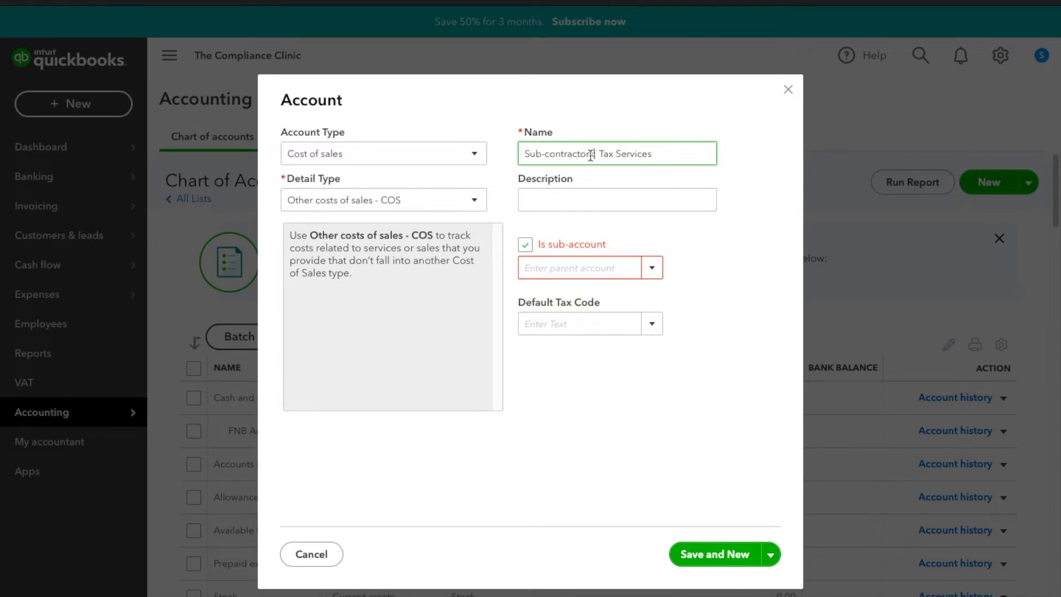
click(542, 153)
key(BackSpace)
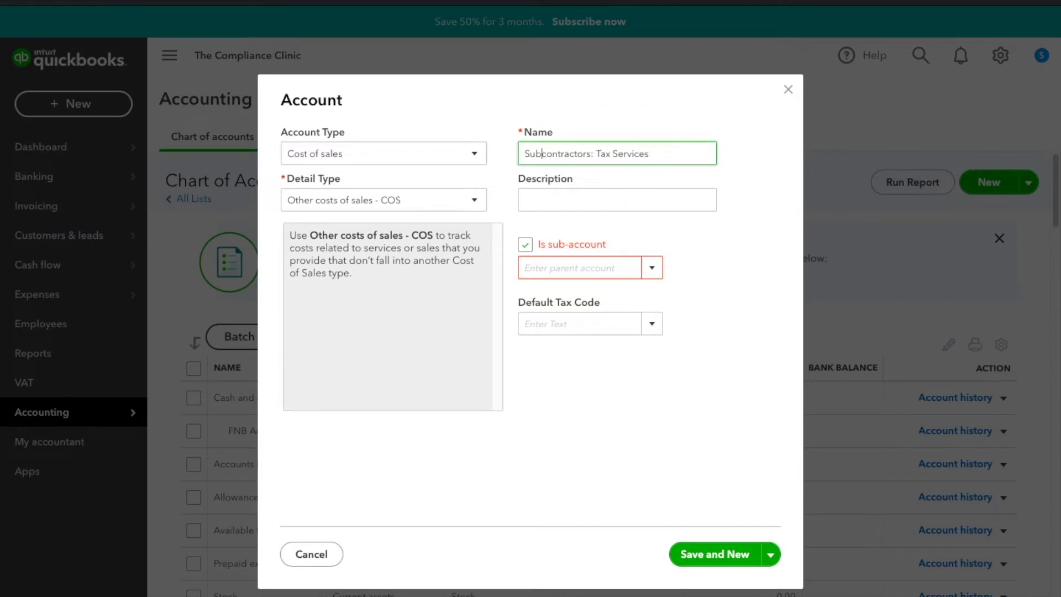
click(593, 154)
key(BackSpace)
text(-)
Replace "Tax Services" in the new account's name so it reads "Subcontractors - Independent Review"
double_click(606, 153)
text(Independent)
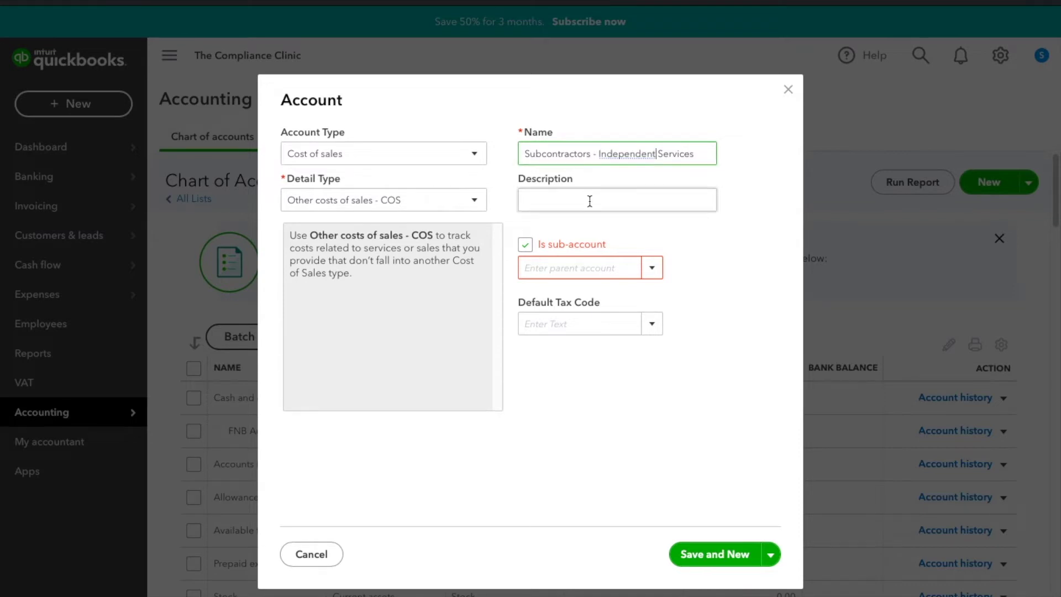
text( Review)
key(shift+End)
key(BackSpace)
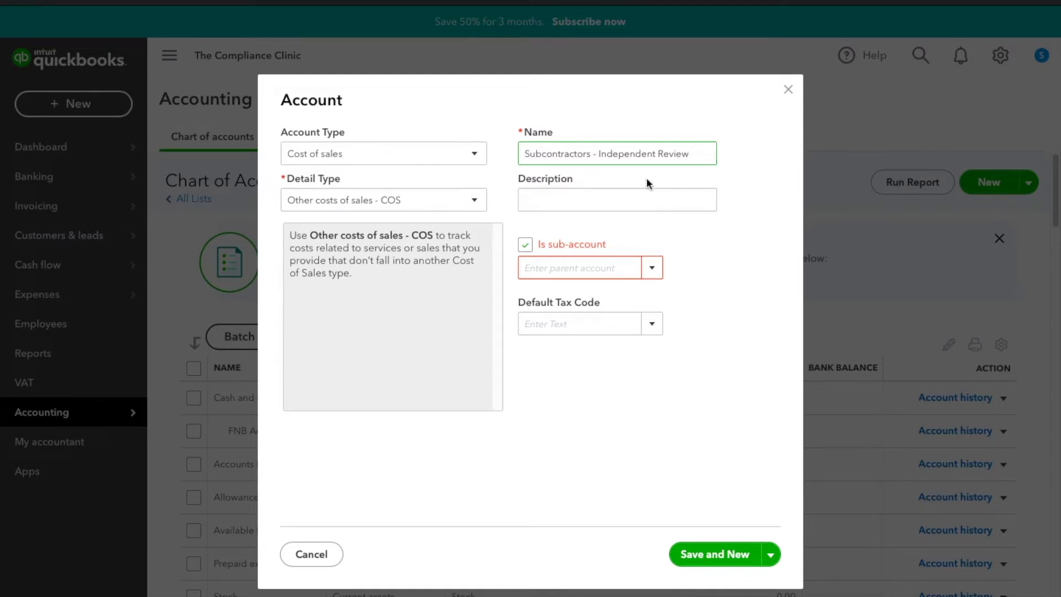
Enter "Independent Review Subcontracted" as the account's description
click(637, 196)
text(Indep)
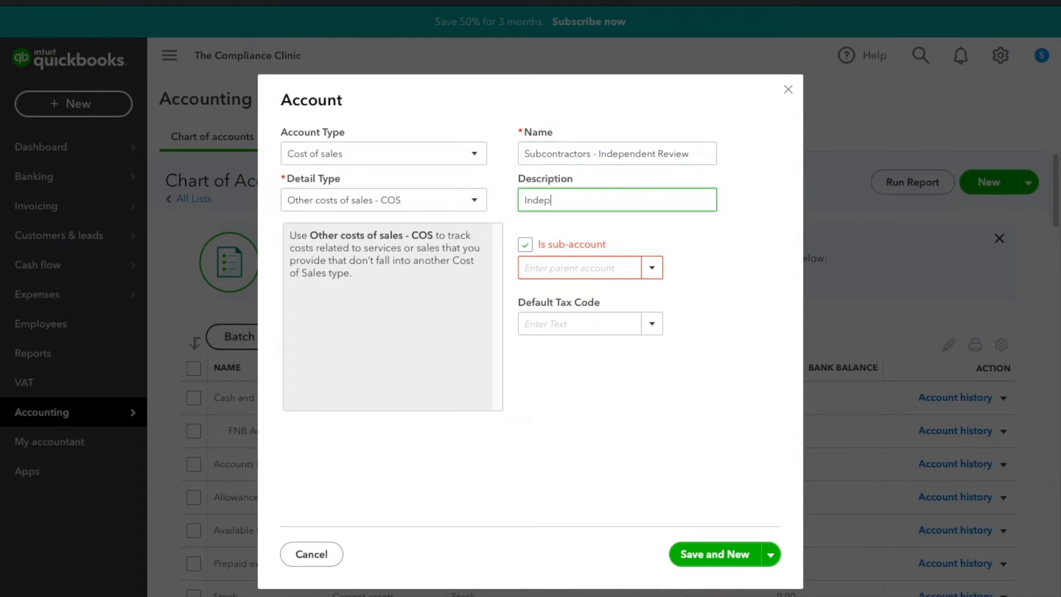
key(Down)
key(Return)
text(Review Se)
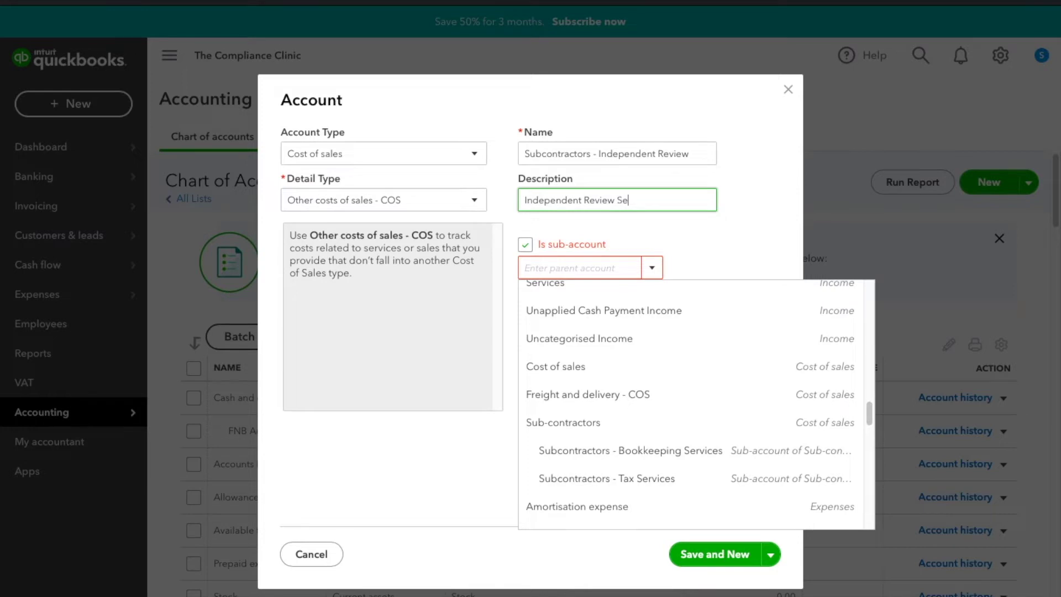
key(BackSpace)
text(ubcontracted)
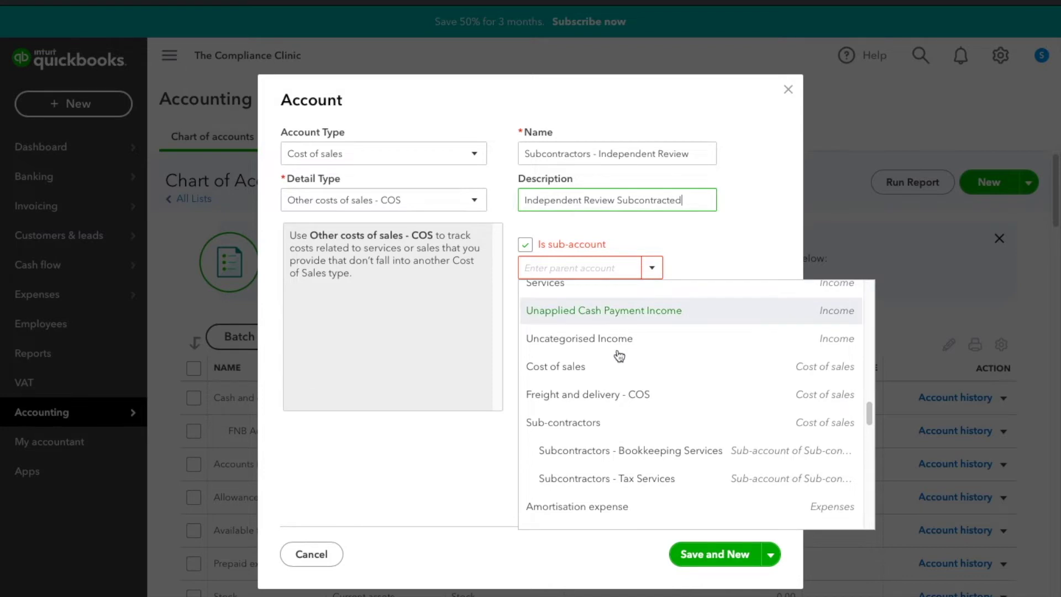
Make the independent review account a sub-account of Sub-contractors, then save and close it
click(563, 422)
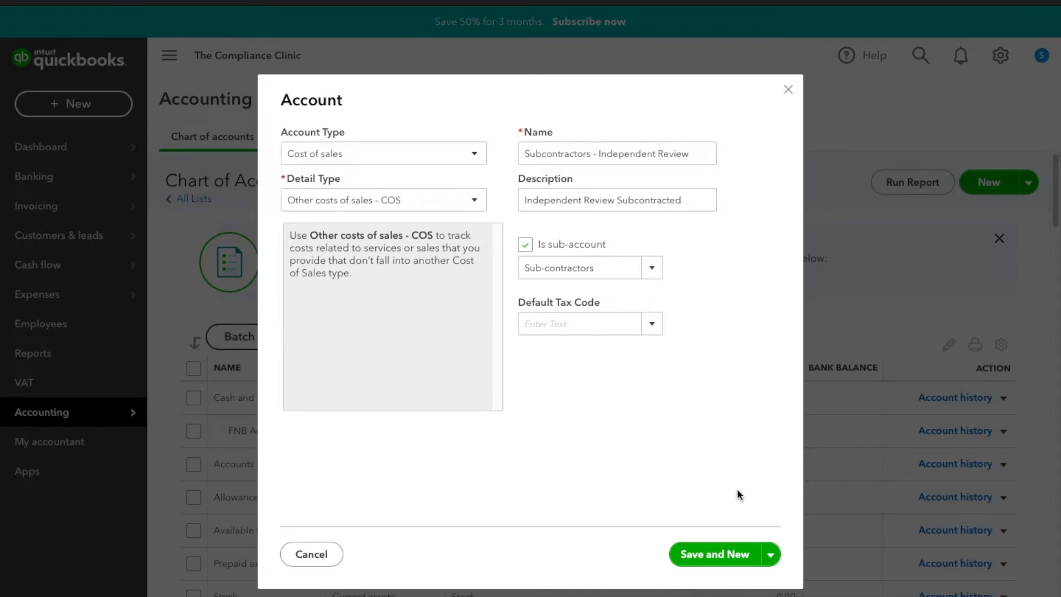
click(773, 554)
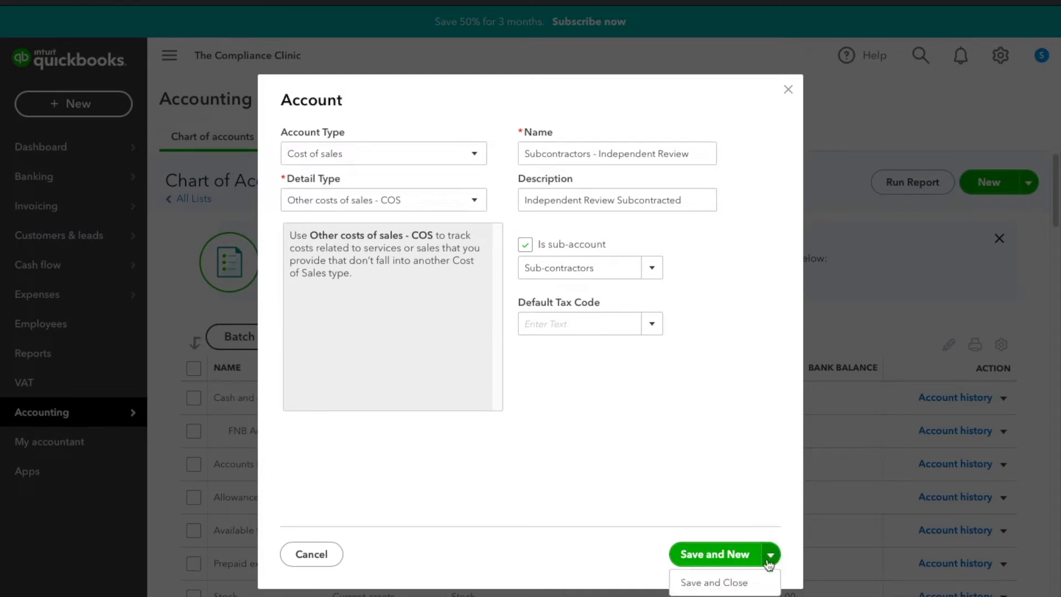
click(741, 582)
scroll(434, 299, down, 8)
scroll(433, 296, up, 10)
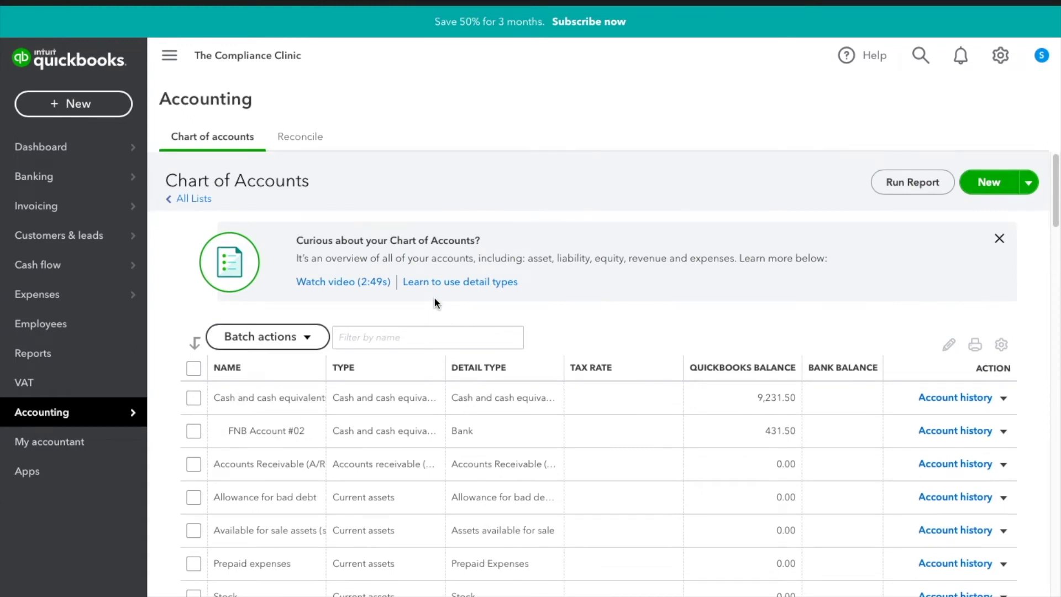
Reopen the chart of accounts from the company settings, then go to the dashboard's Get things done page
mouse_move(118, 414)
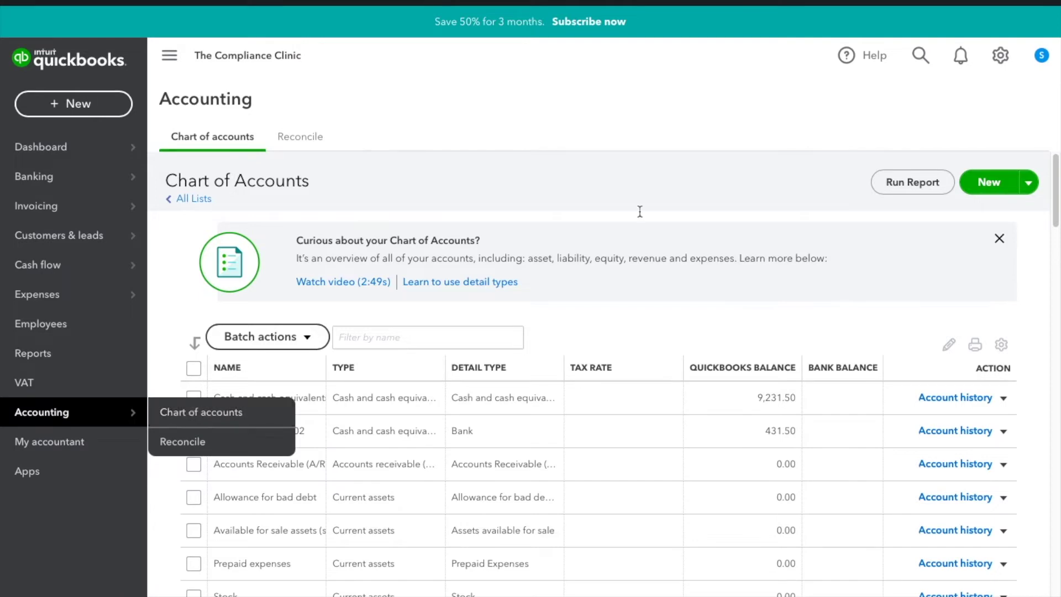
click(1000, 56)
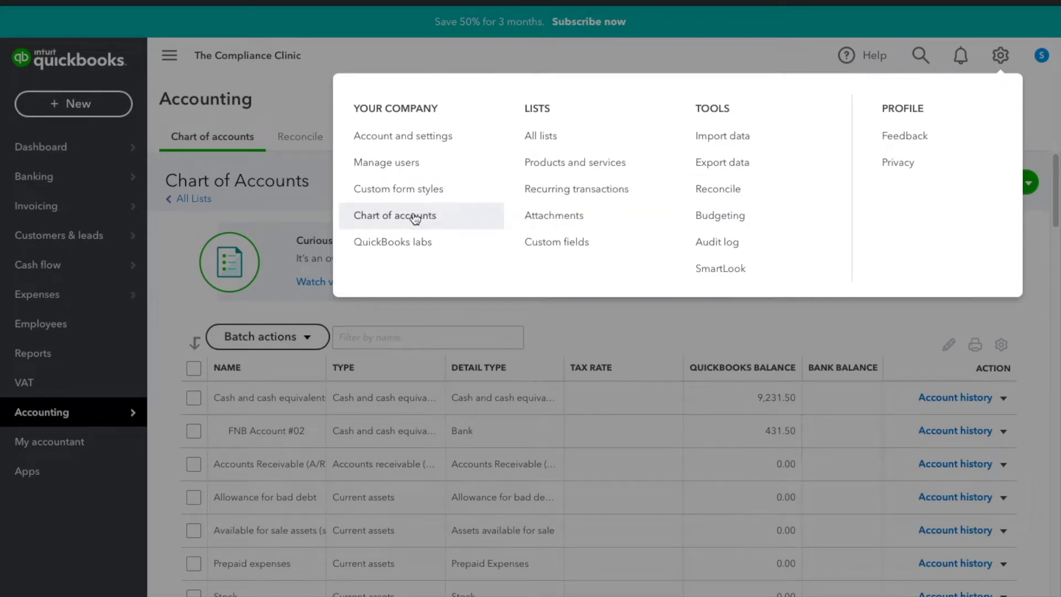
click(415, 217)
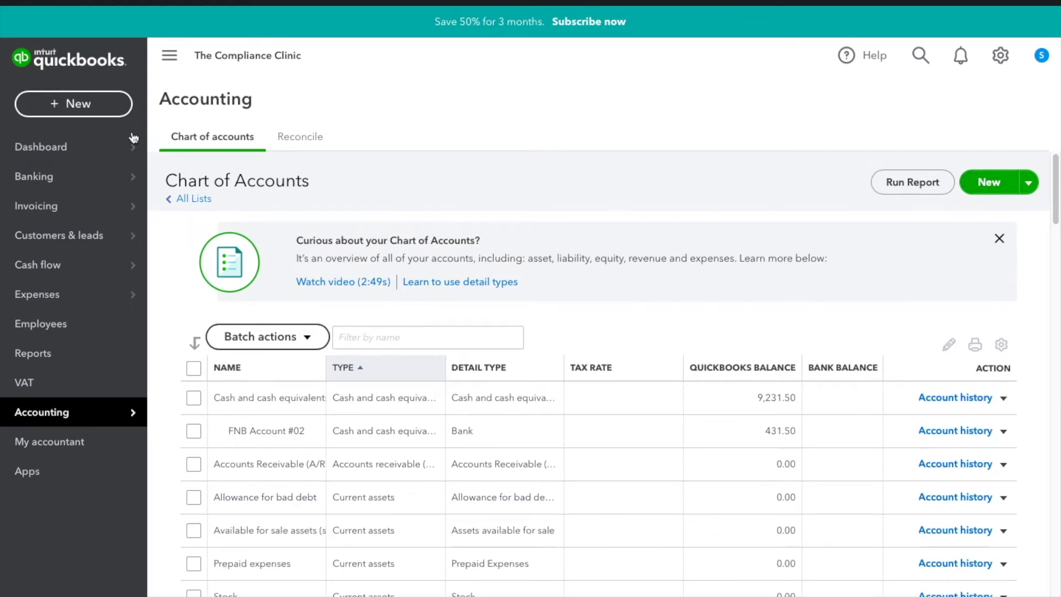
mouse_move(66, 152)
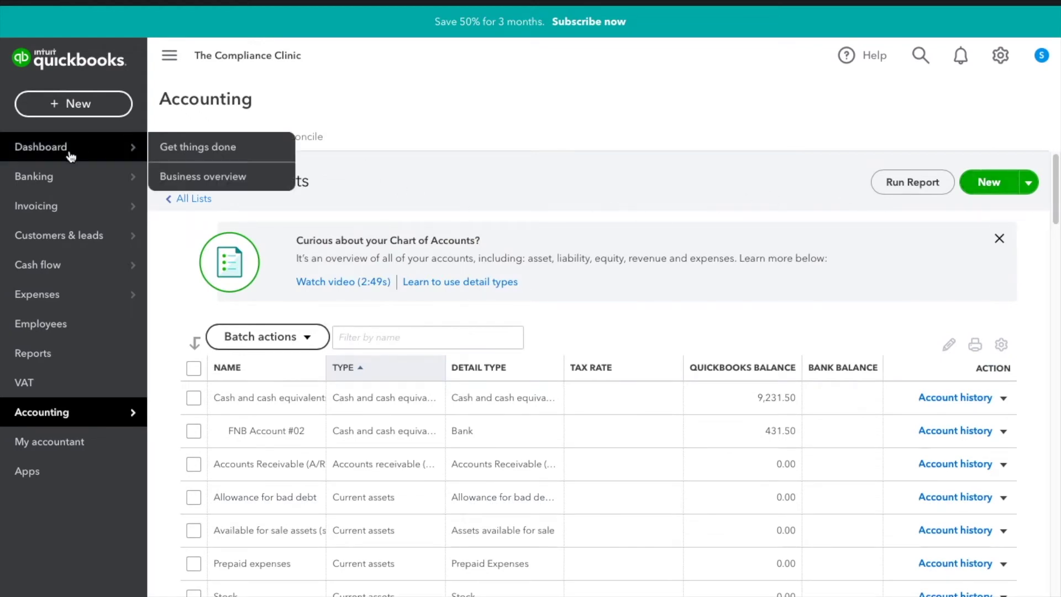
click(197, 156)
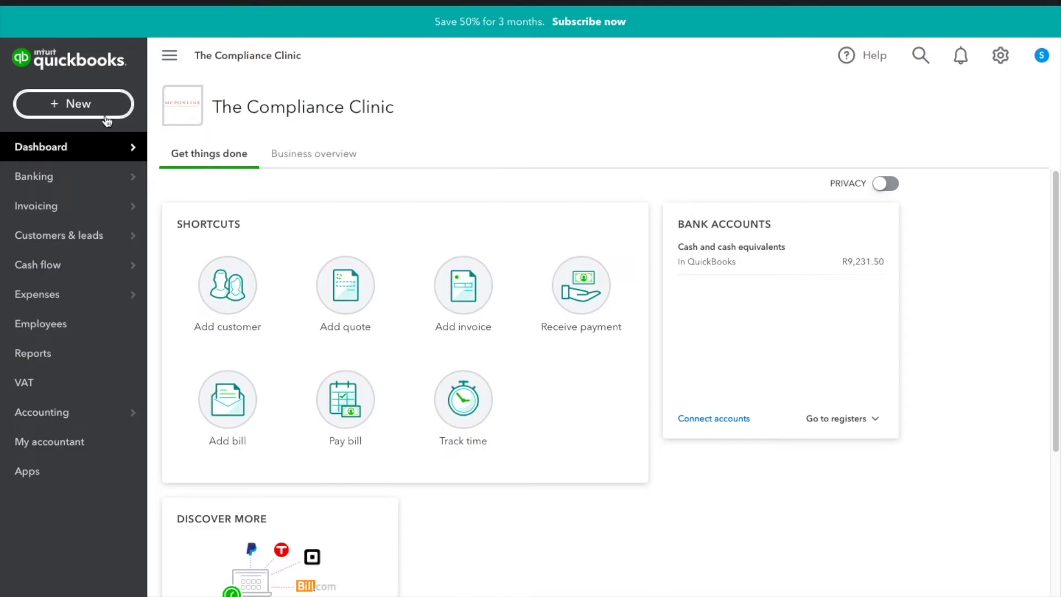
click(104, 104)
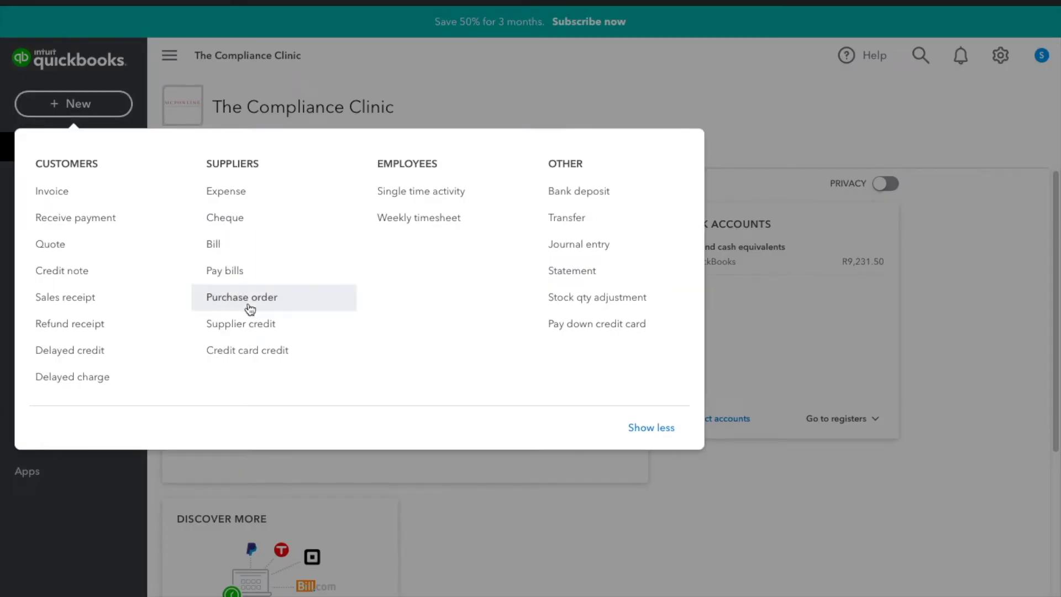
click(251, 309)
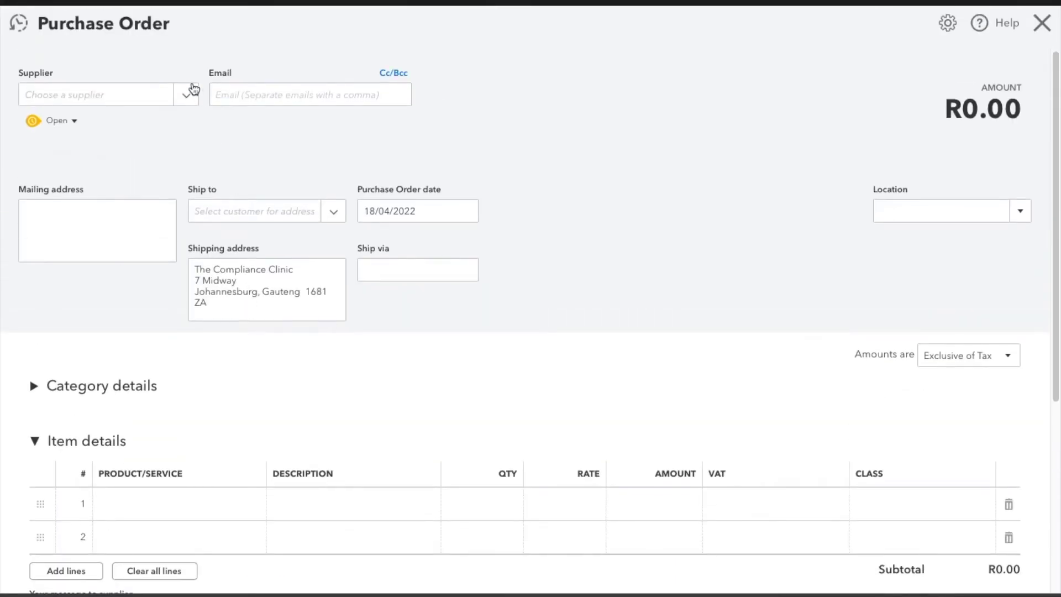
click(189, 92)
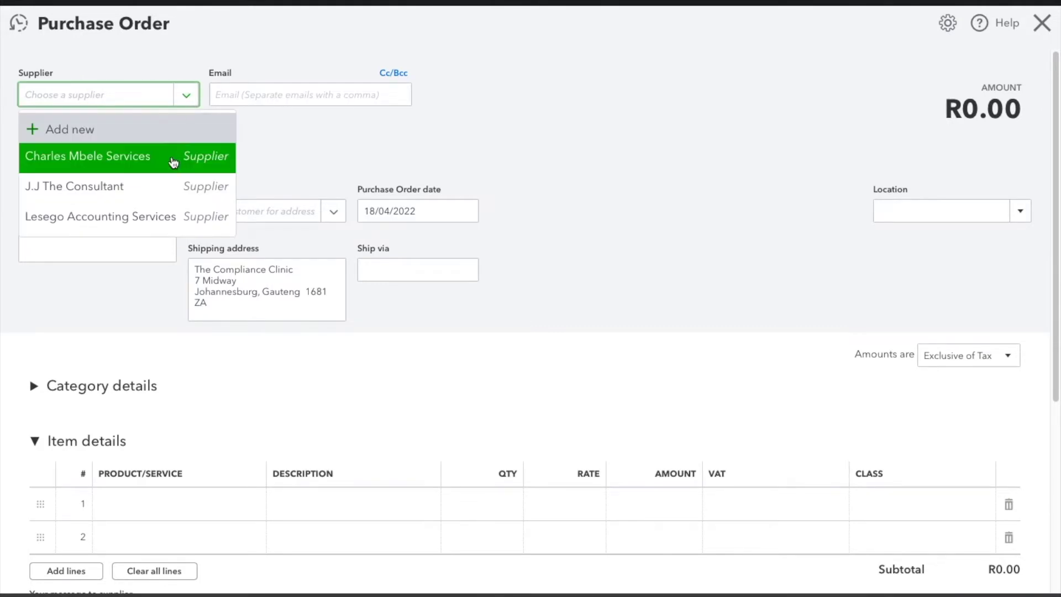
click(174, 161)
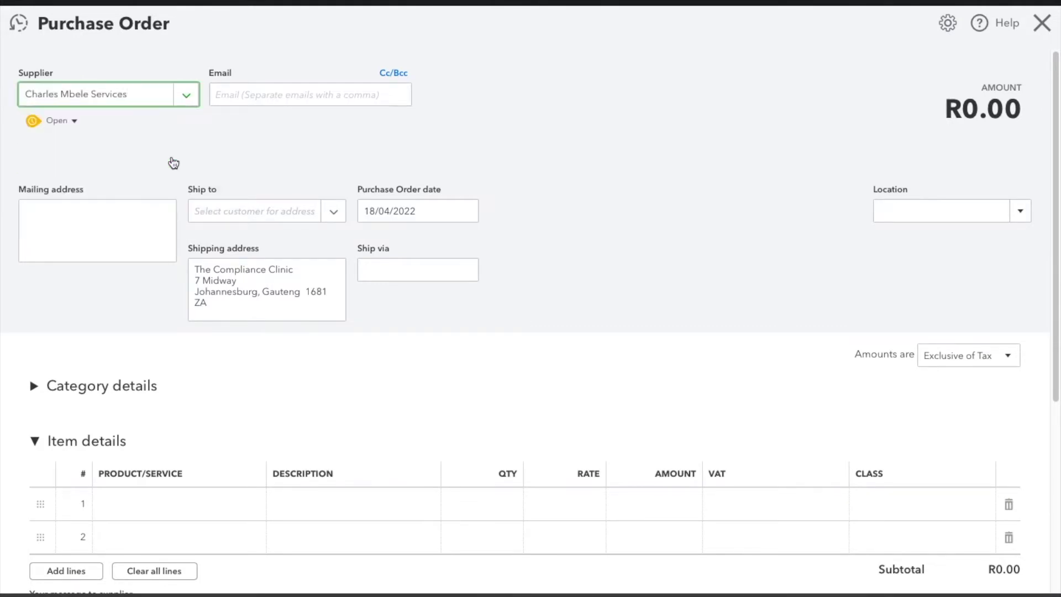
click(143, 225)
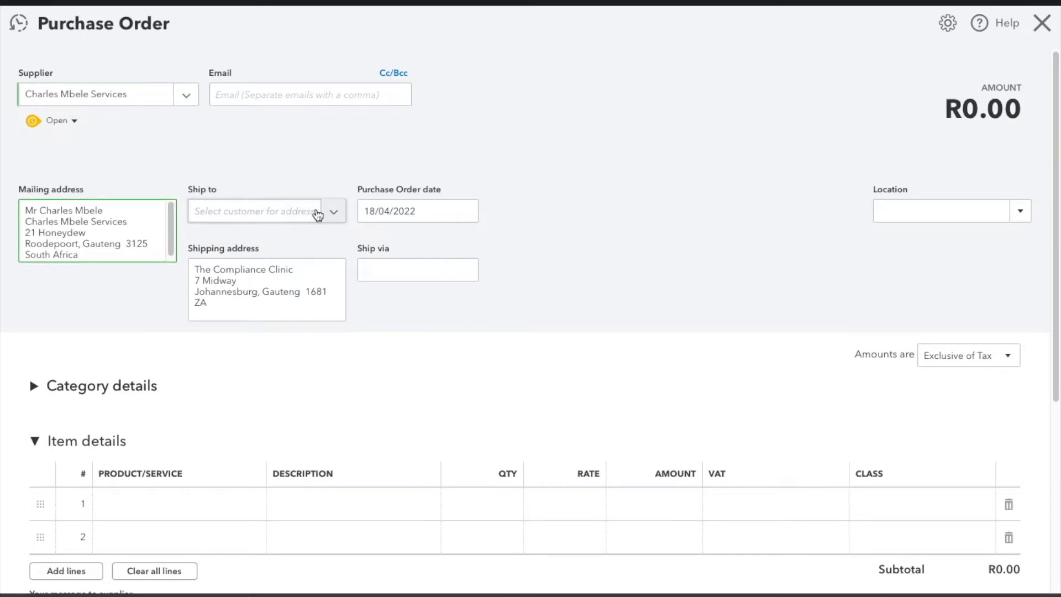
scroll(326, 133, down, 3)
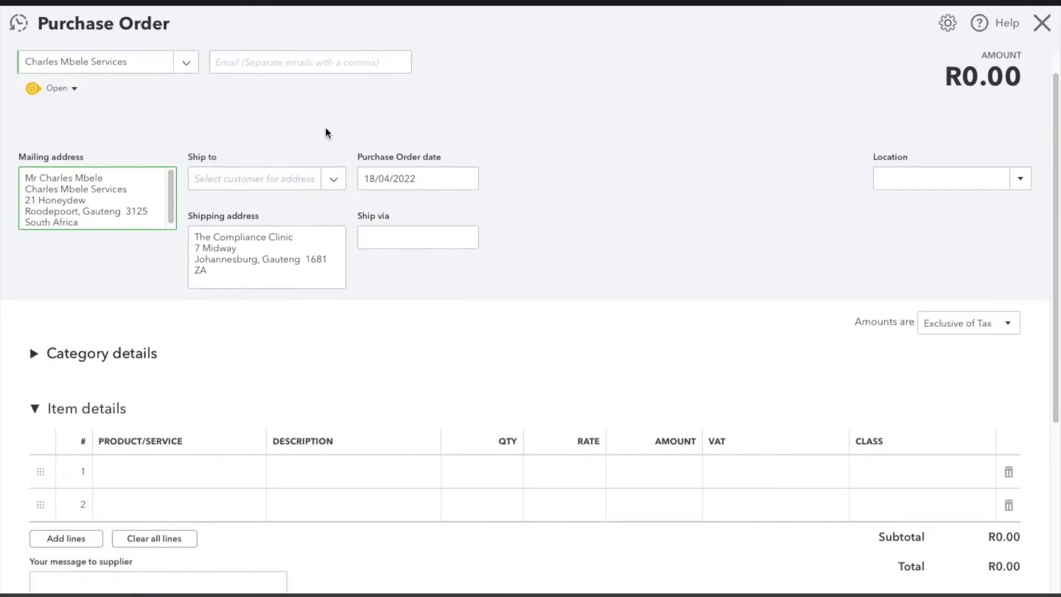
scroll(328, 134, up, 1)
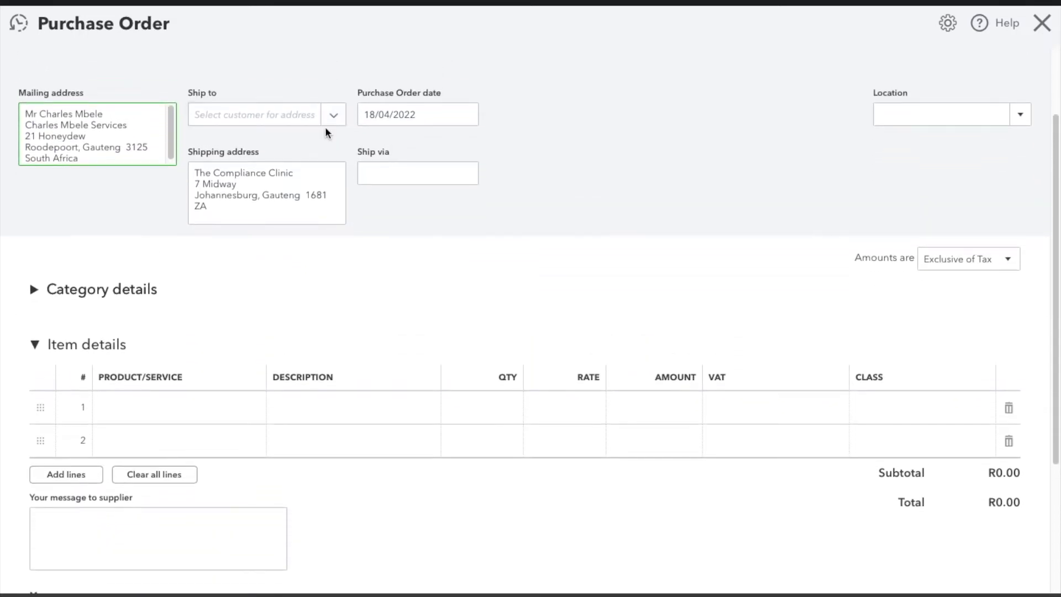
click(337, 113)
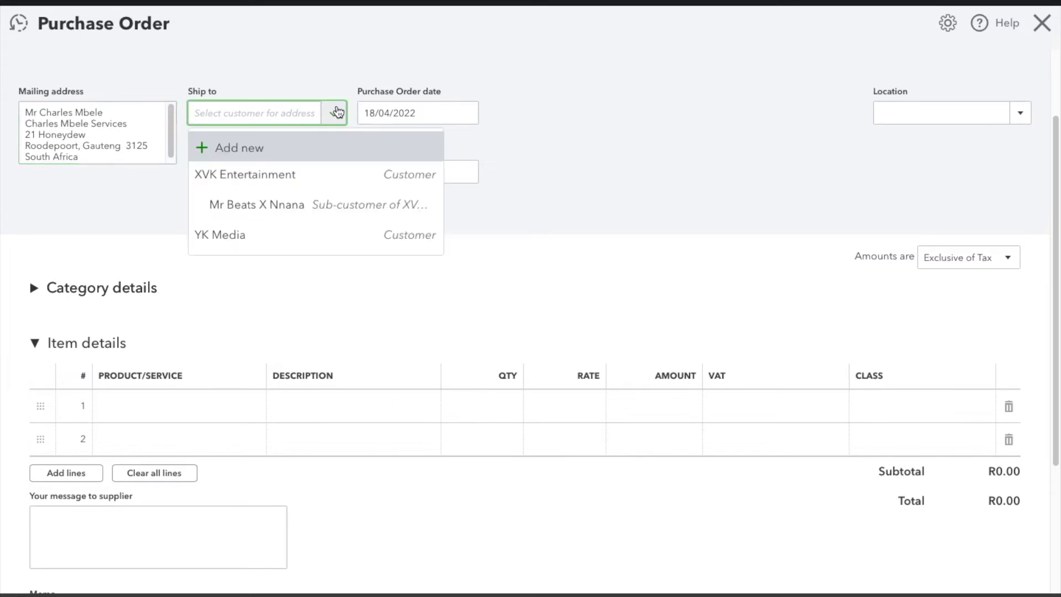
click(337, 112)
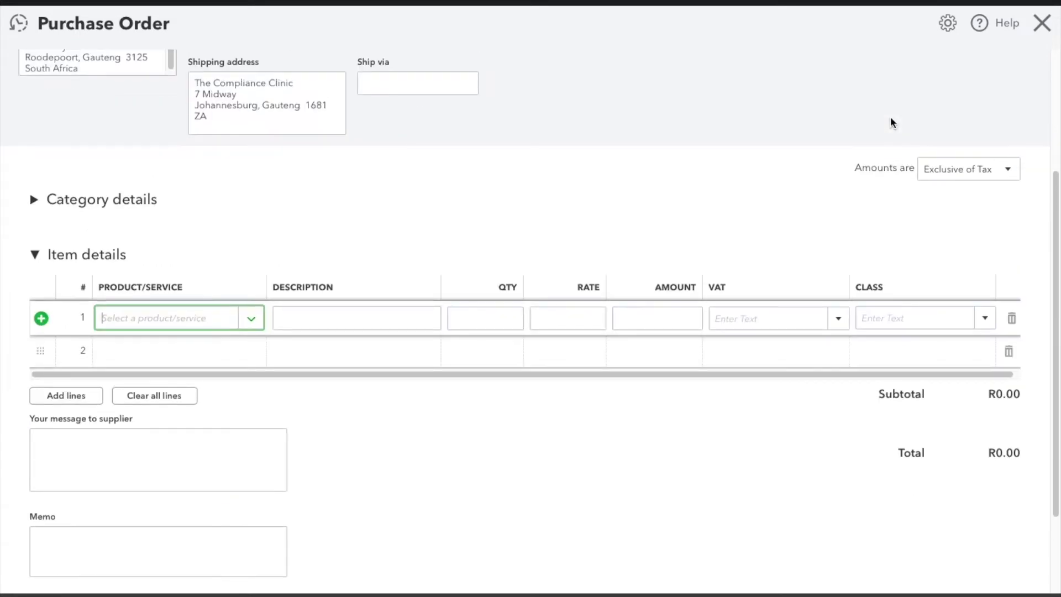
scroll(891, 122, up, 3)
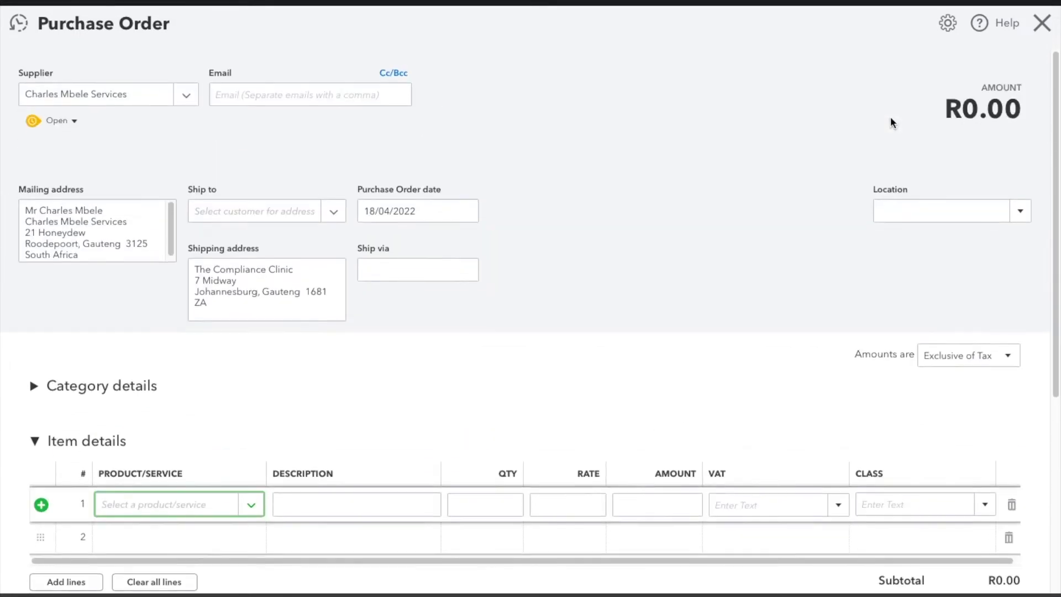
click(1043, 24)
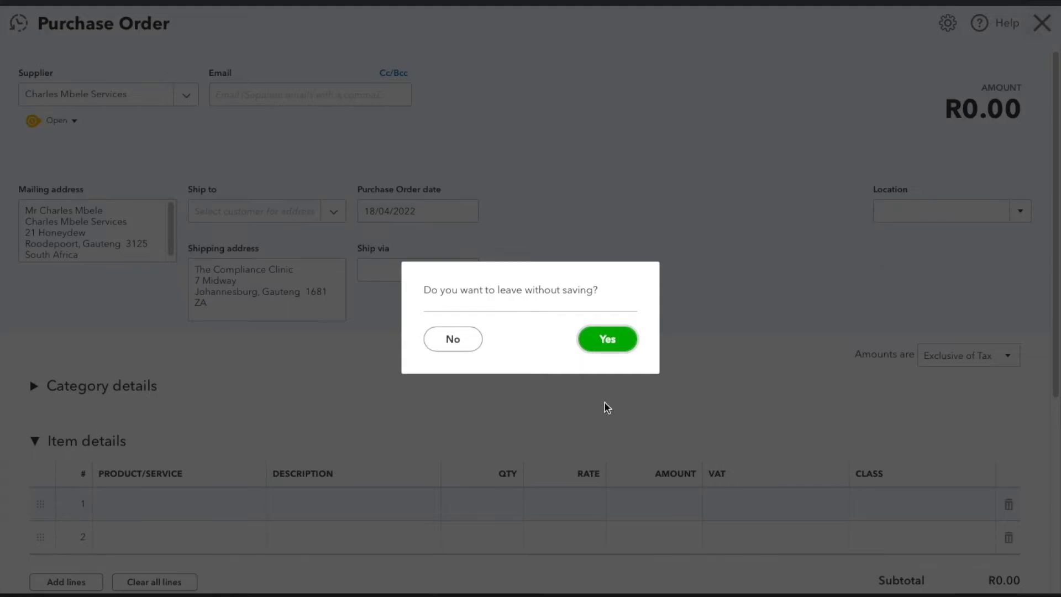
click(613, 344)
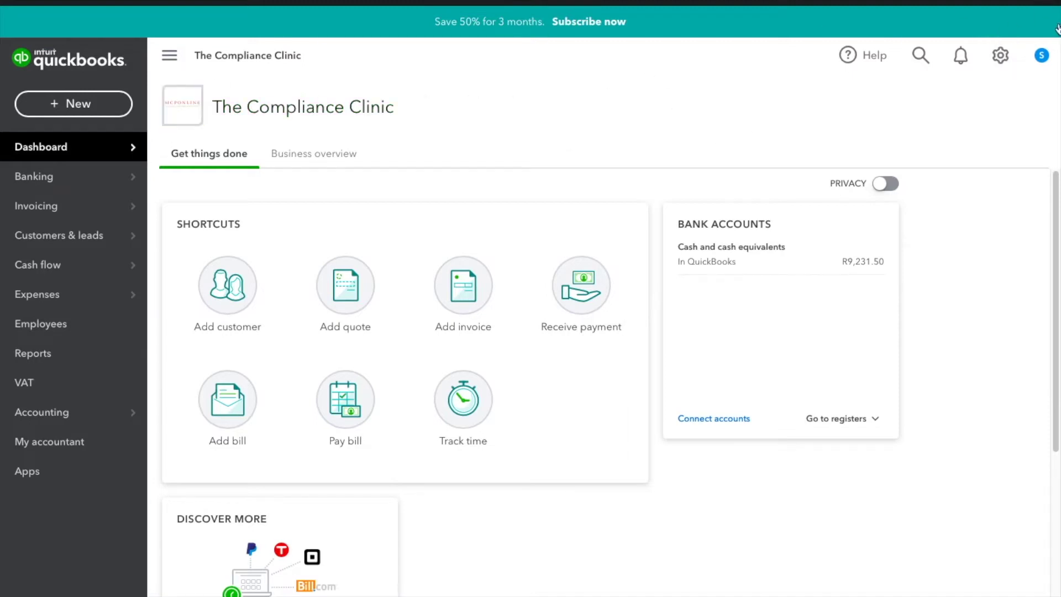
Open the products and services list
click(999, 55)
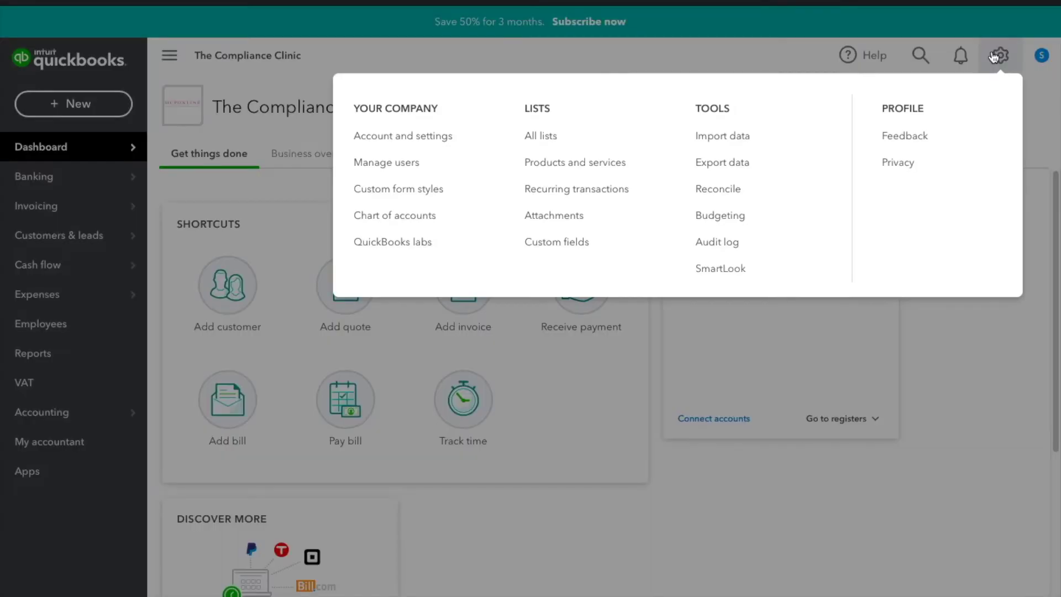
click(596, 171)
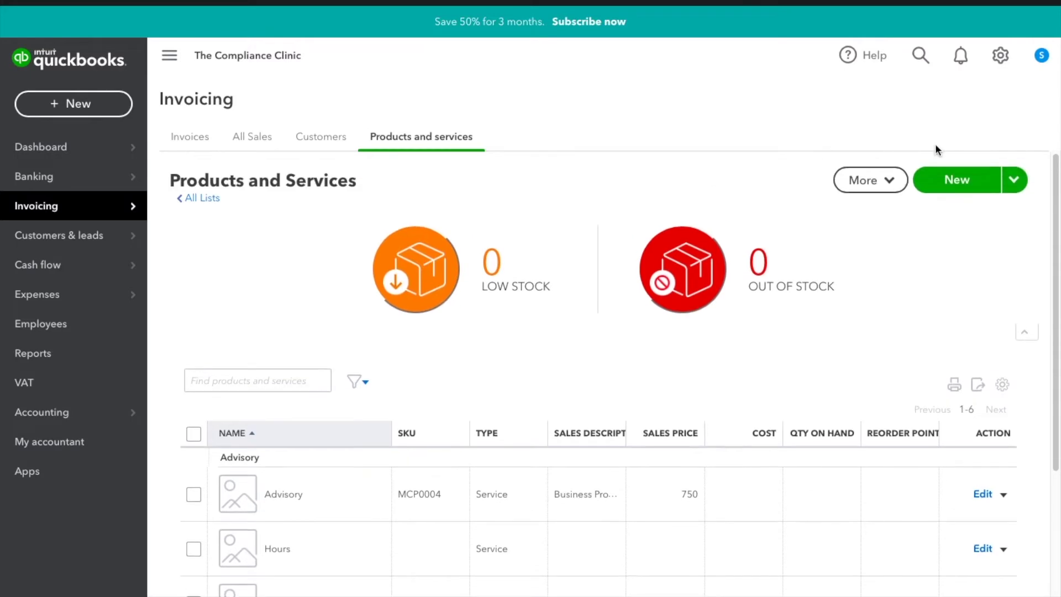
click(952, 181)
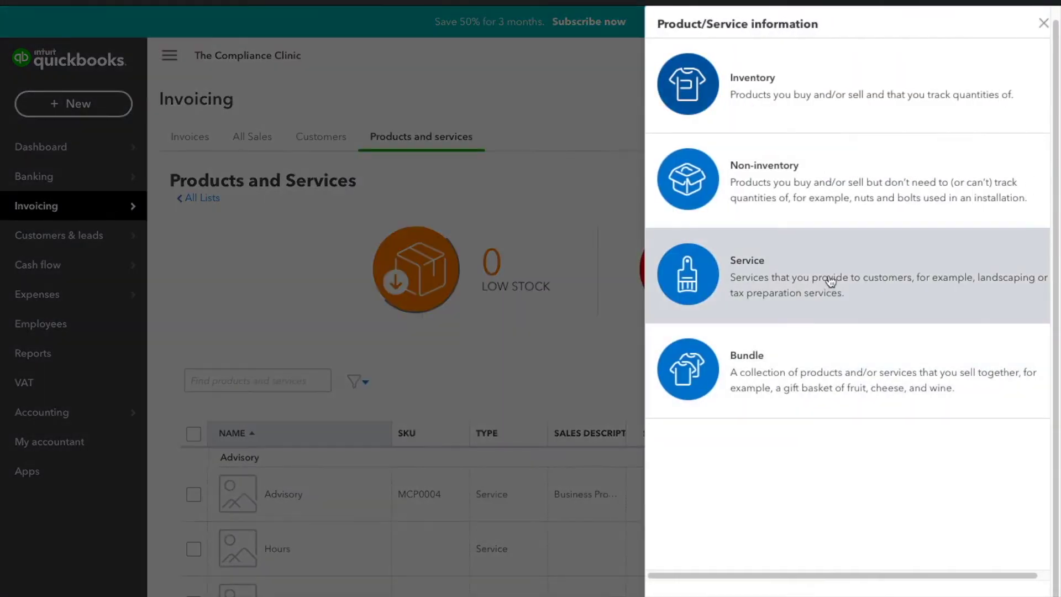
click(830, 283)
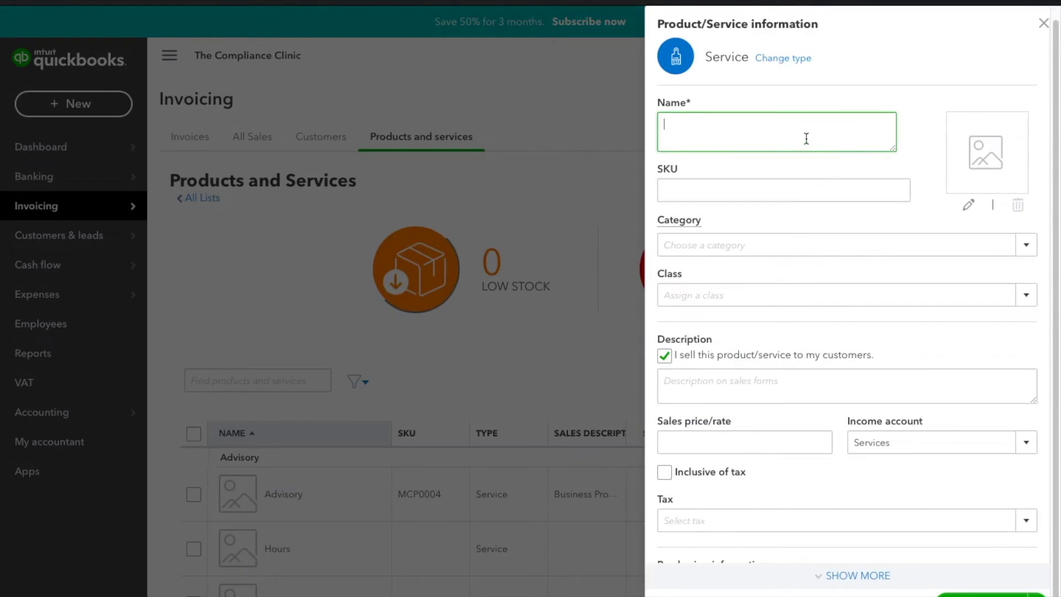
text(MCP0007)
key(ctrl+a)
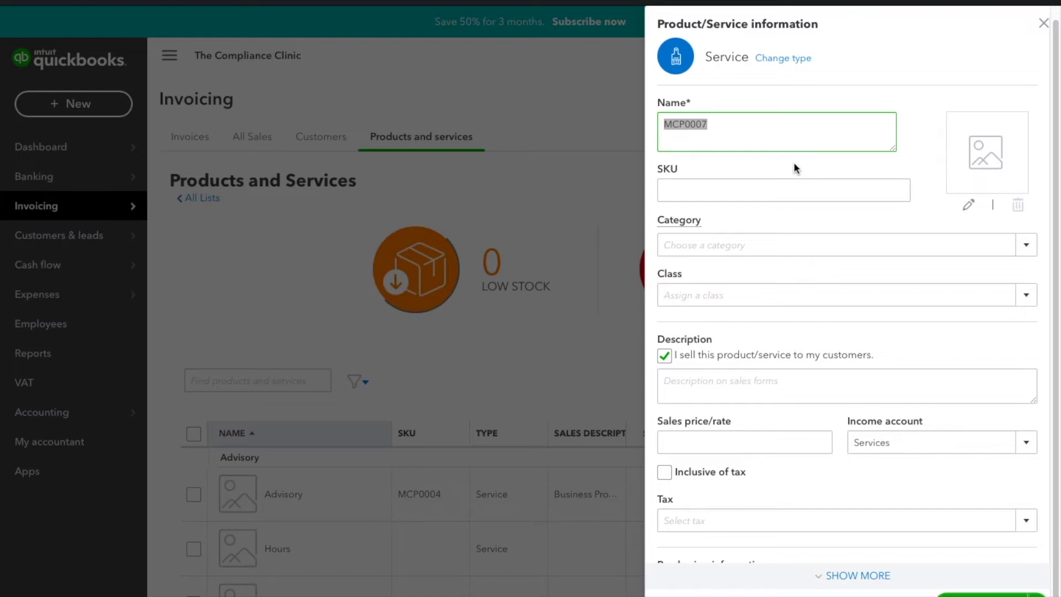
click(1044, 25)
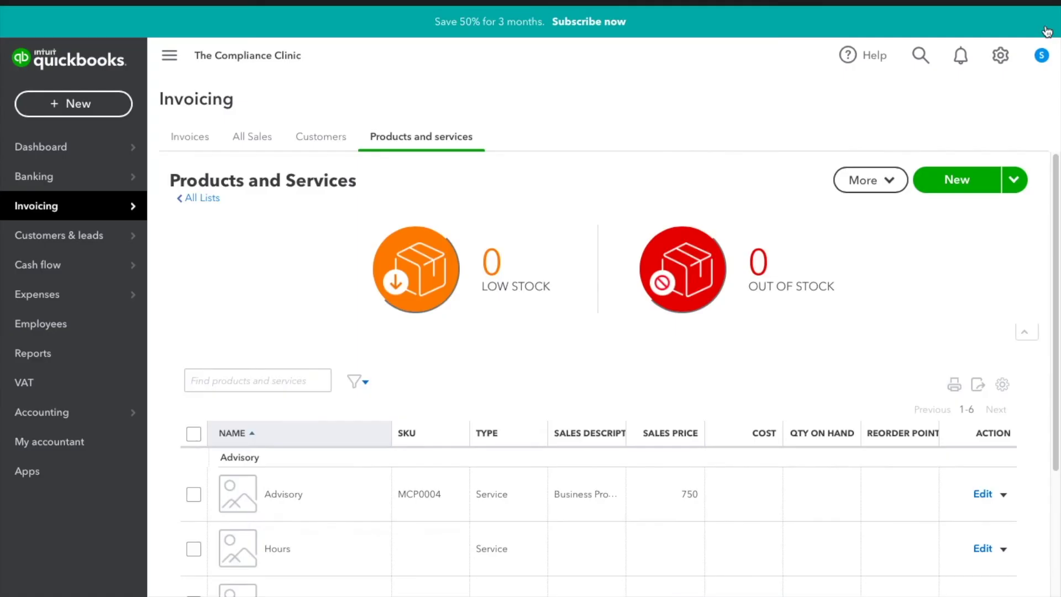
Examine the names and SKUs of the existing items in the products and services list
scroll(740, 360, down, 4)
scroll(739, 363, down, 1)
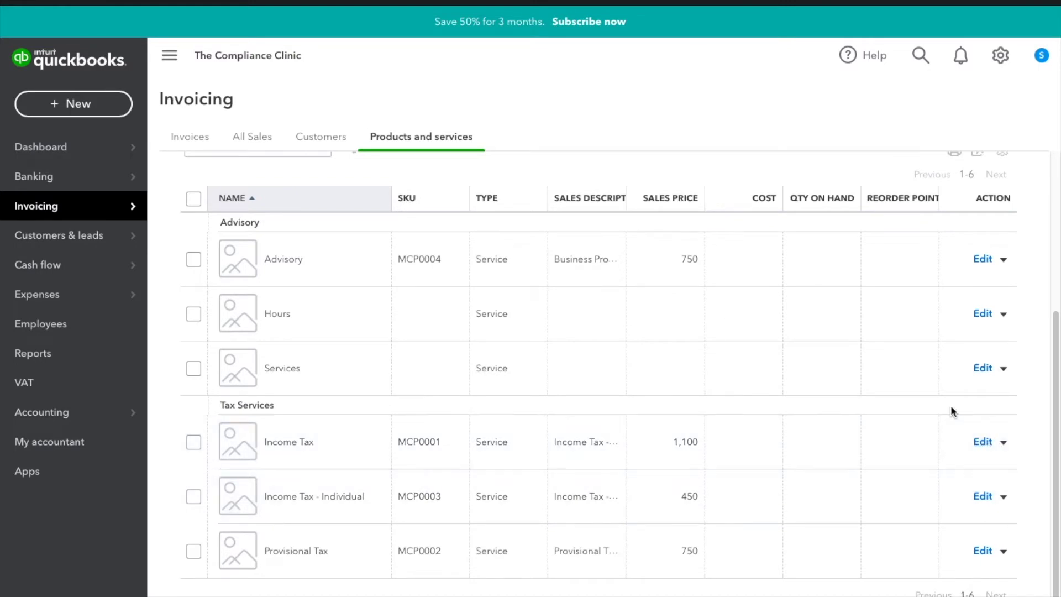
Start a new service item named Bookkeeping Services with SKU MCP0001
scroll(950, 407, up, 4)
click(965, 188)
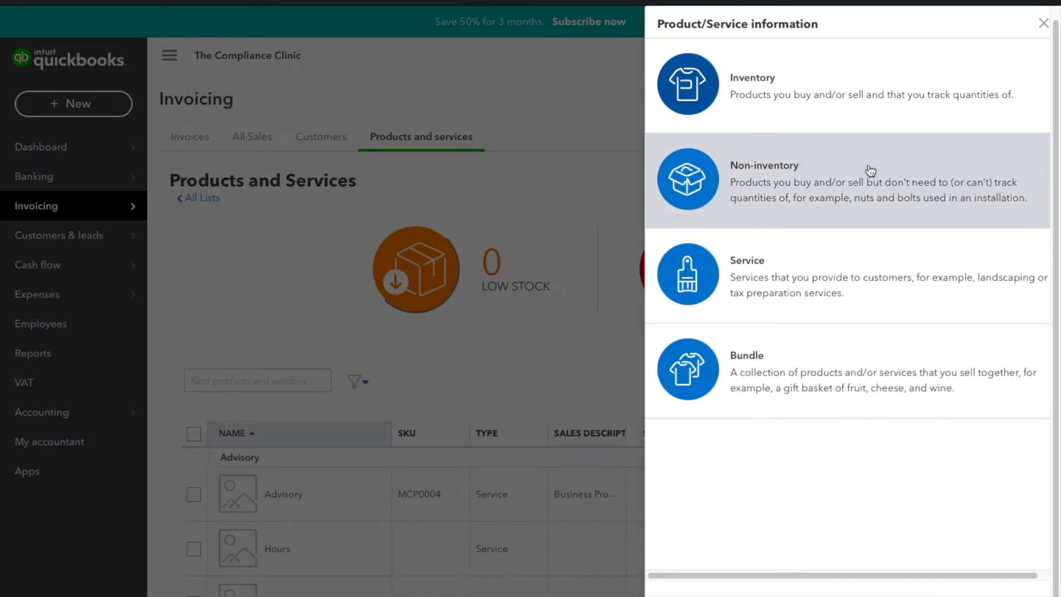
click(805, 267)
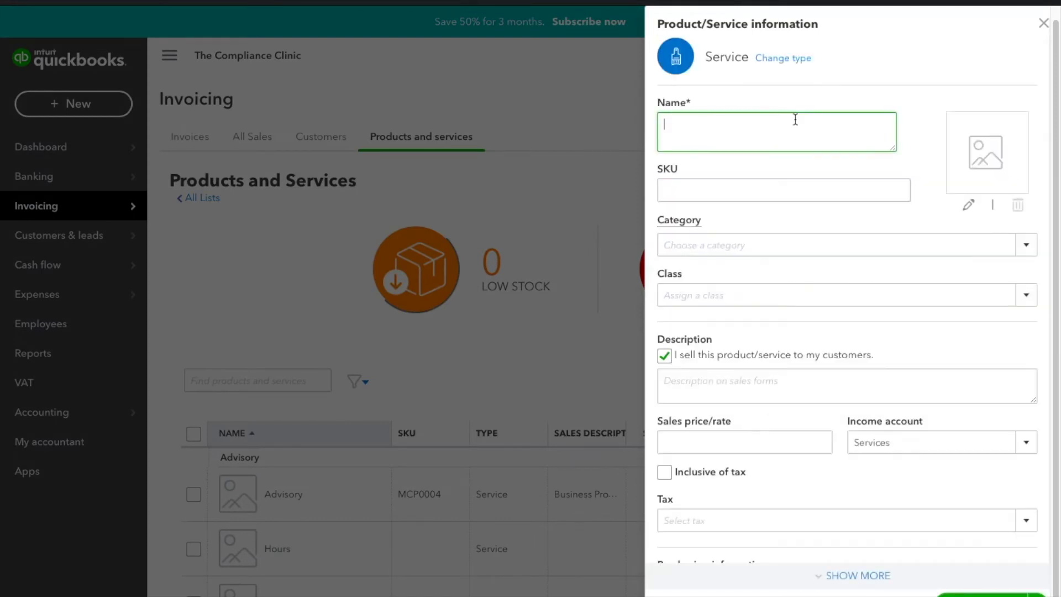
text(Bookkeeping Services)
click(784, 190)
text(M)
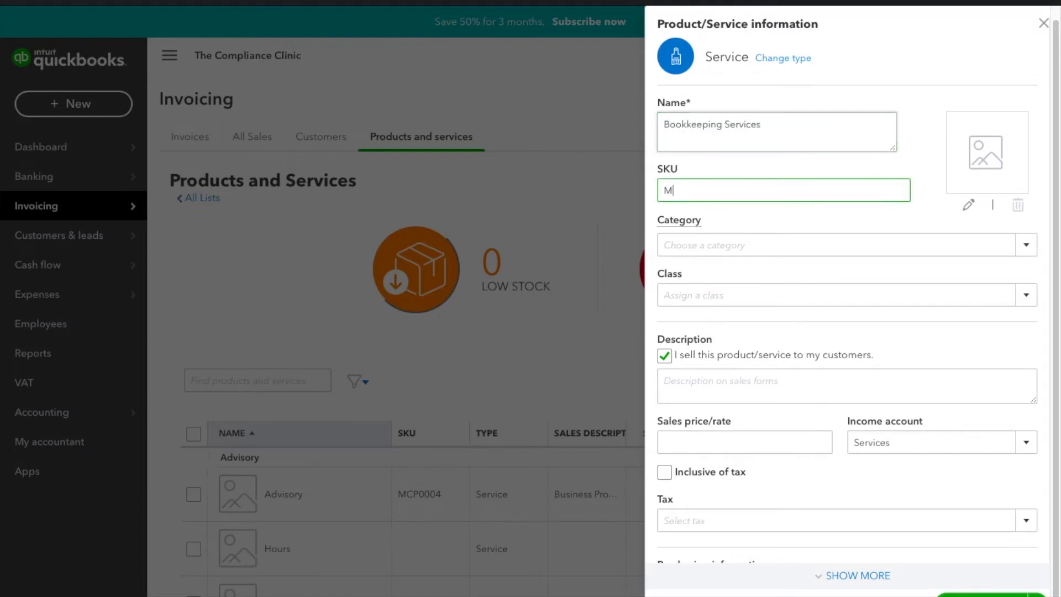
text(CP0001)
Create an Accounting category for the service item and assign it the Business Services class
click(1024, 244)
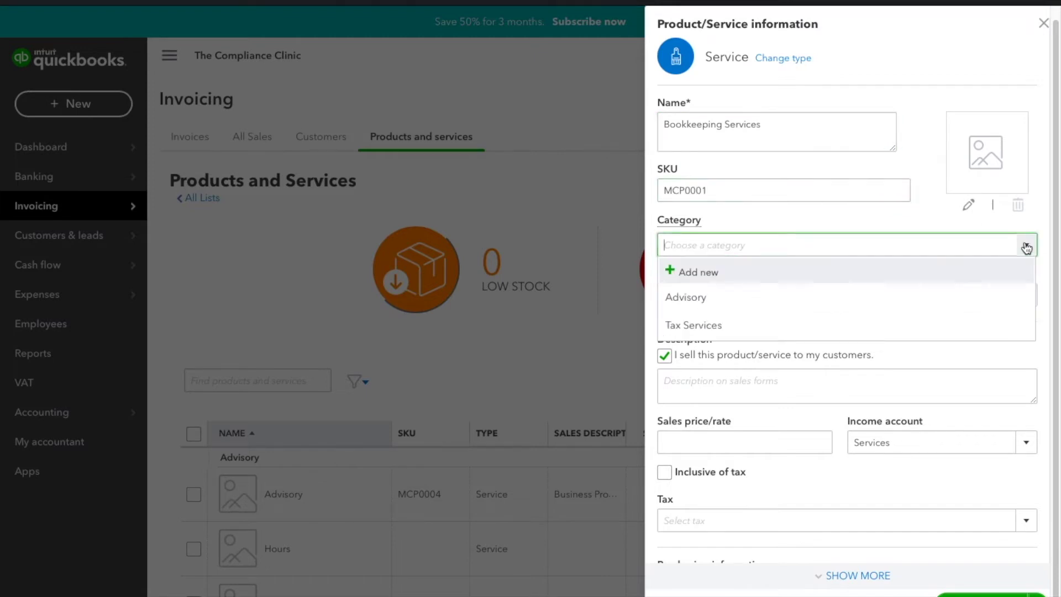
click(825, 274)
text(Accounting)
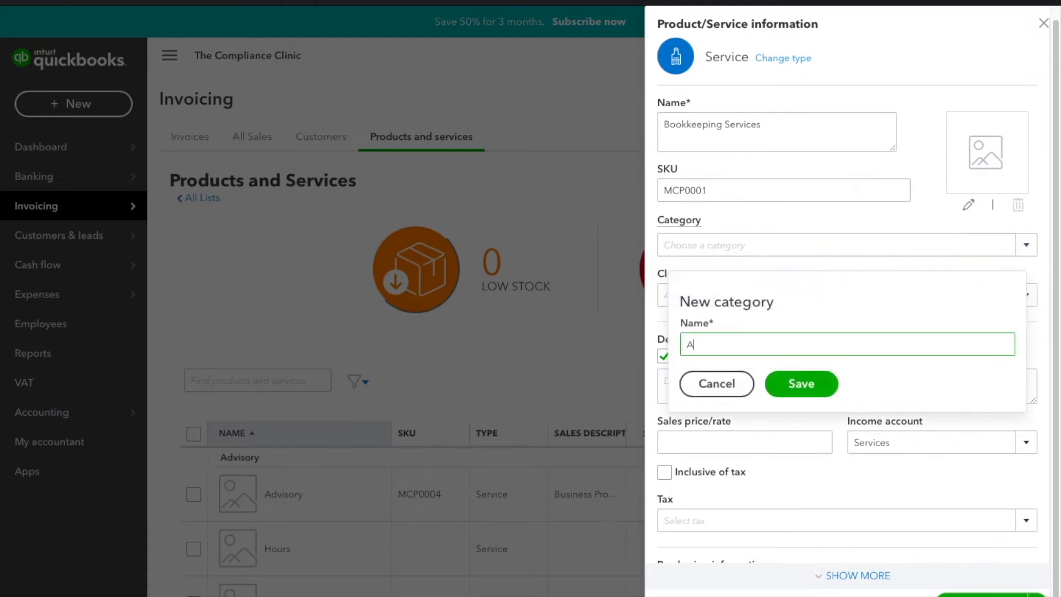
click(805, 376)
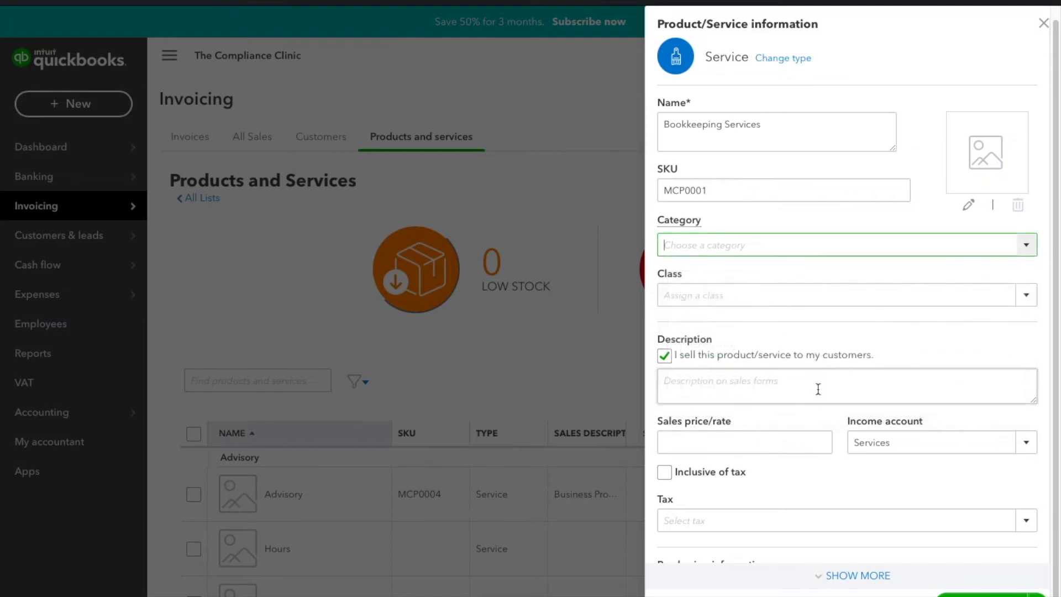
click(1029, 299)
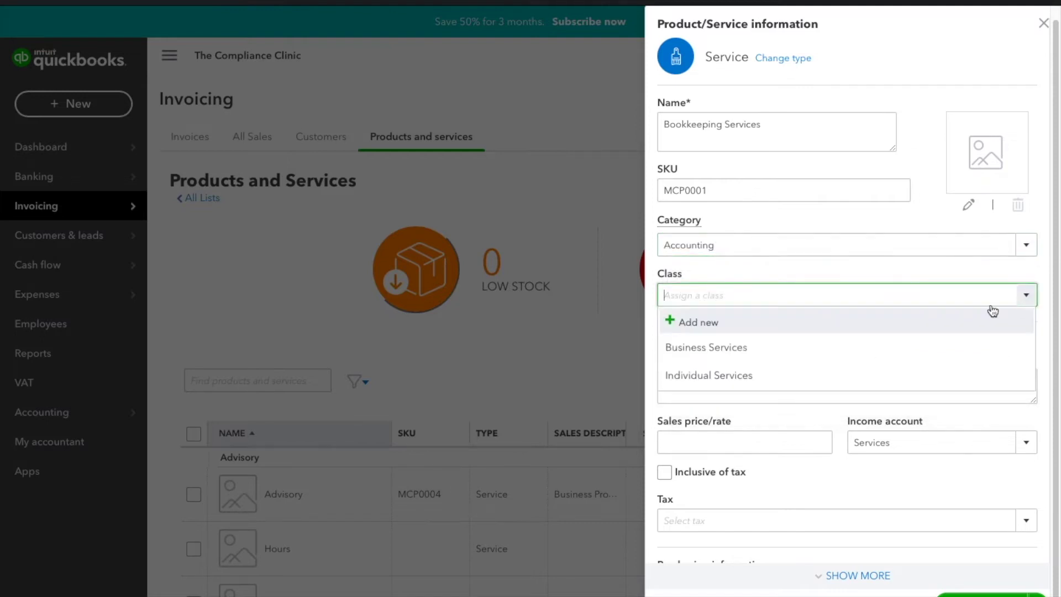
click(870, 352)
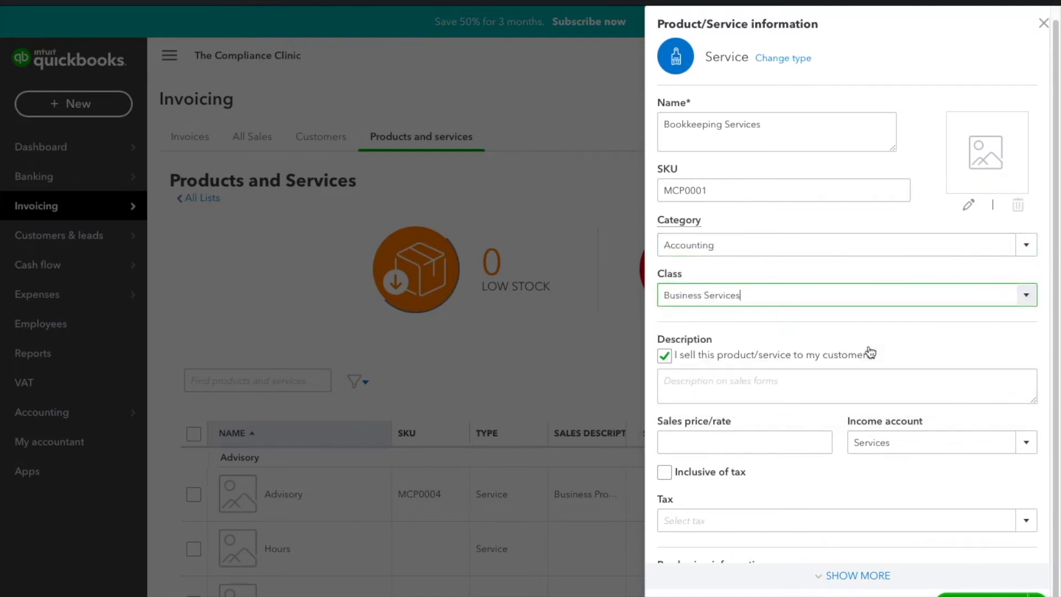
Copy the item name Bookkeeping Services into the description for sales forms
scroll(867, 348, down, 1)
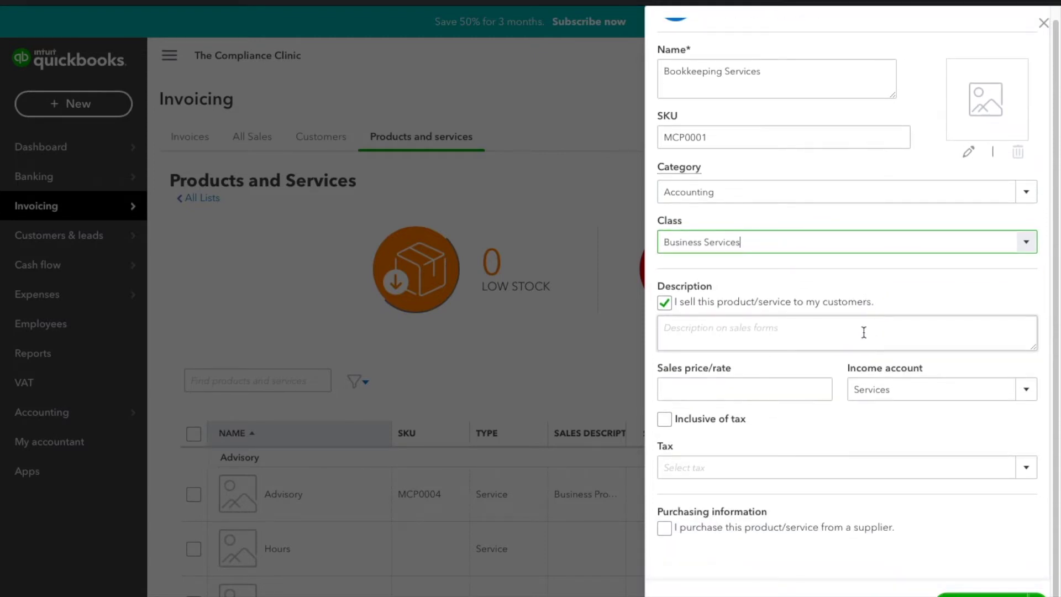
scroll(864, 332, up, 1)
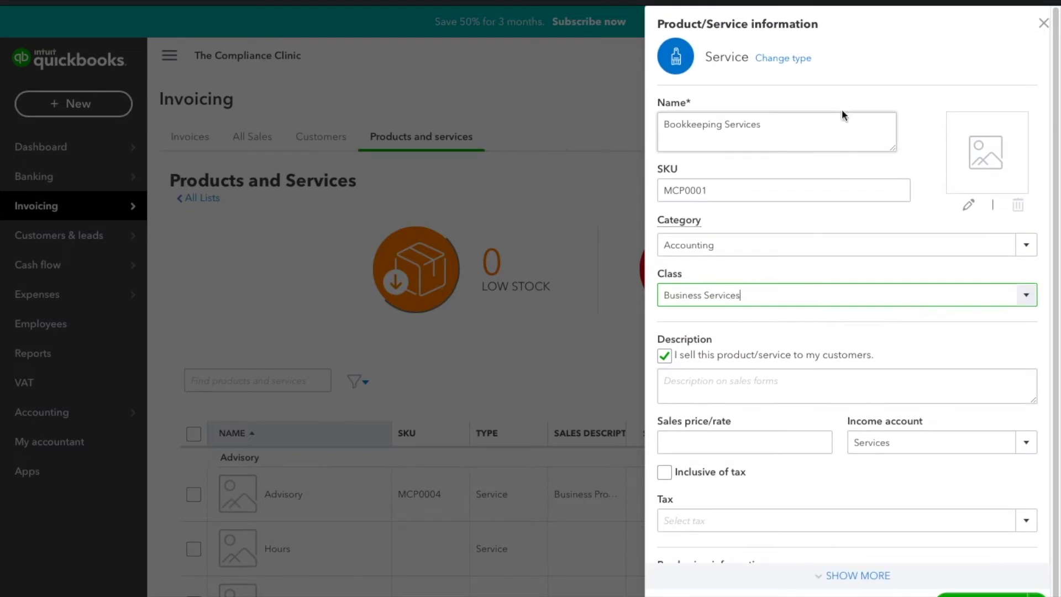
triple_click(827, 135)
key(ctrl+c)
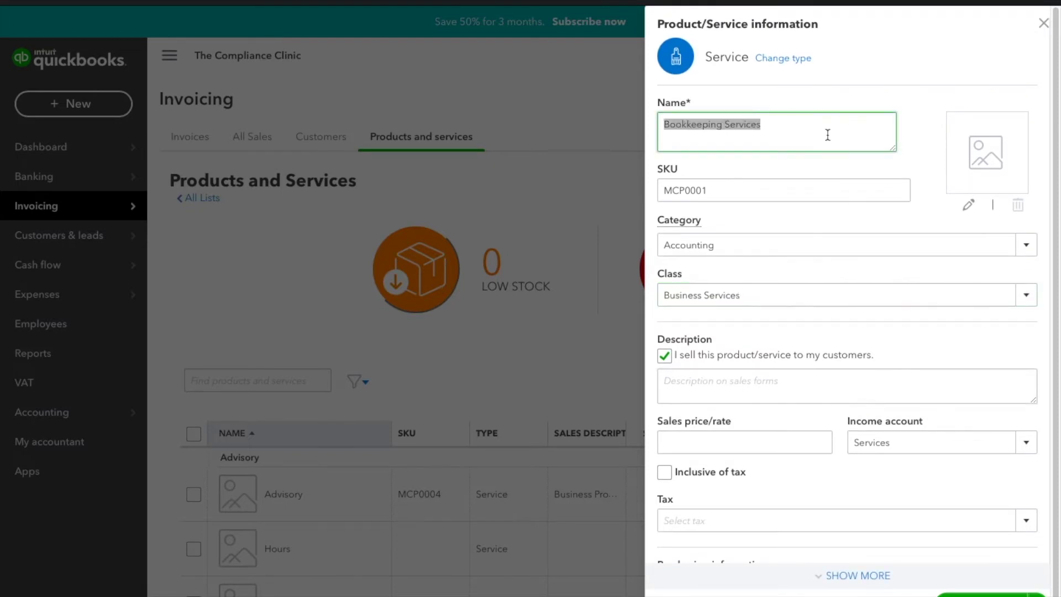
click(740, 379)
key(ctrl+v)
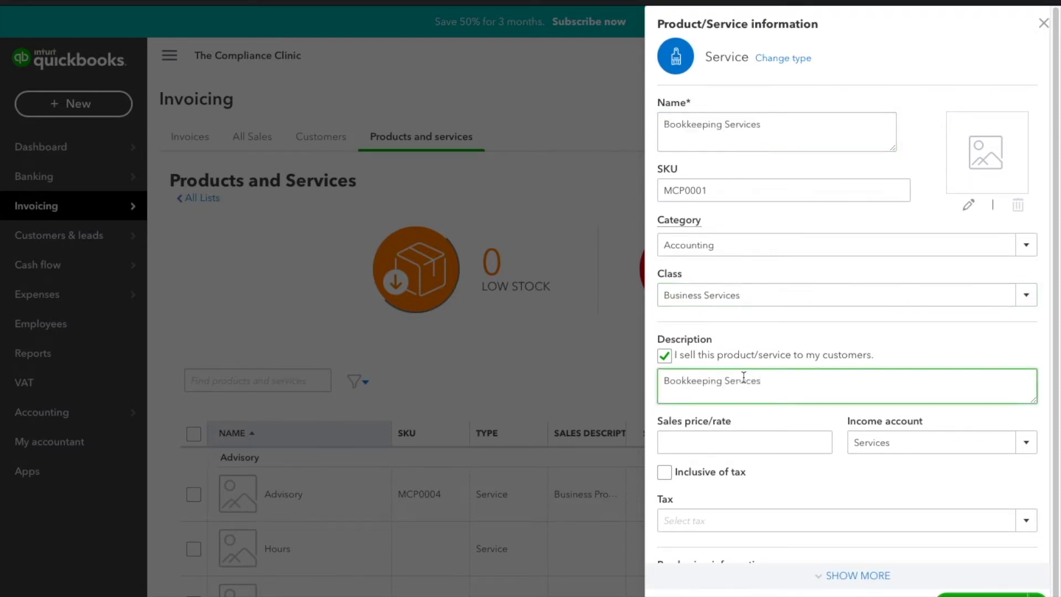
Set the sales price to 500, using Services as the income account
scroll(743, 376, down, 1)
click(752, 389)
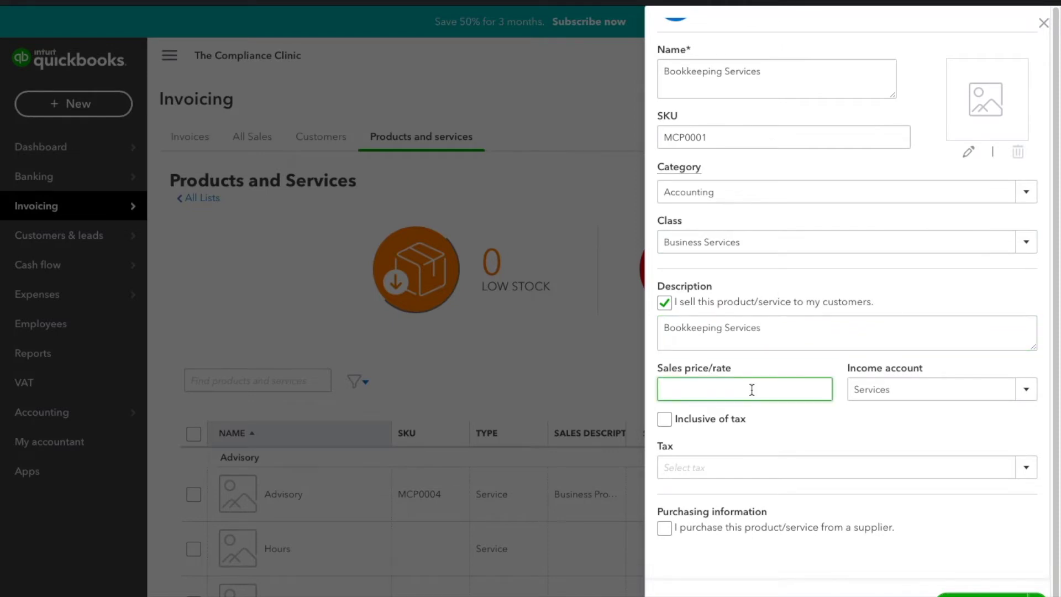
text(500)
click(1030, 394)
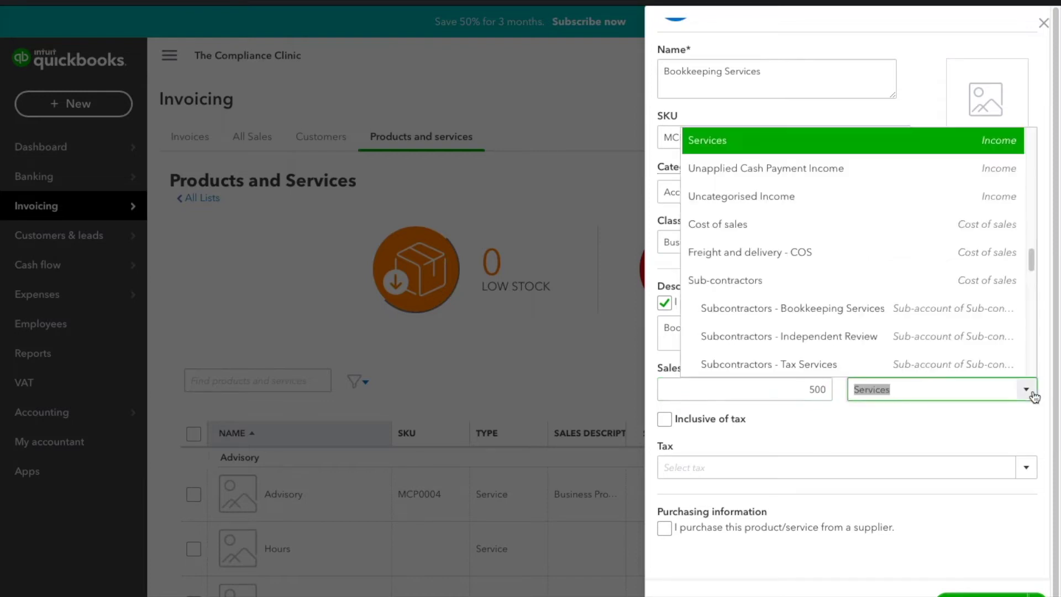
scroll(950, 275, down, 2)
scroll(951, 273, up, 3)
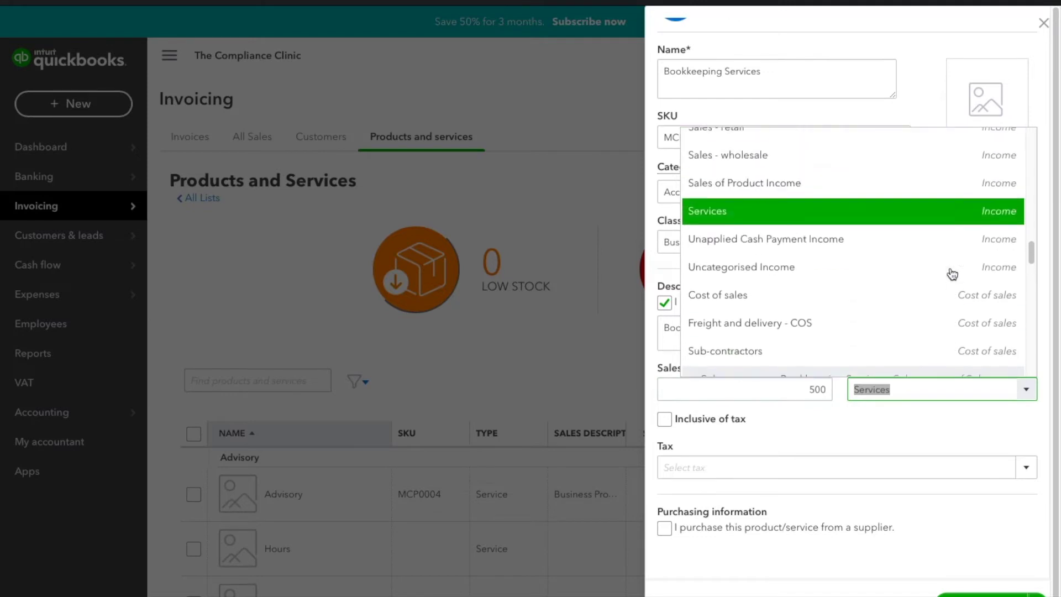
scroll(934, 328, down, 1)
scroll(934, 331, up, 3)
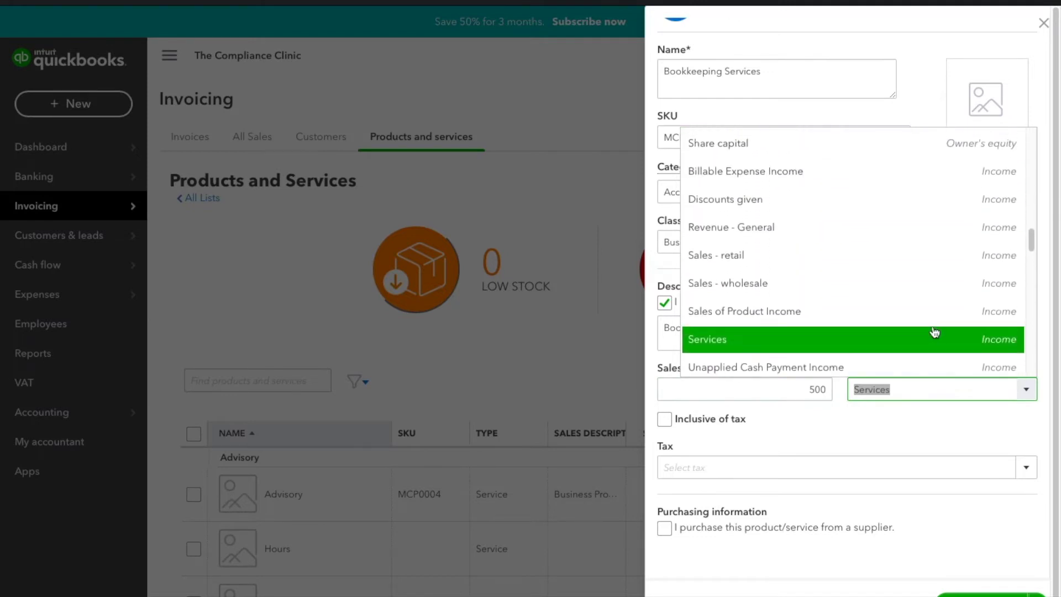
scroll(933, 332, down, 4)
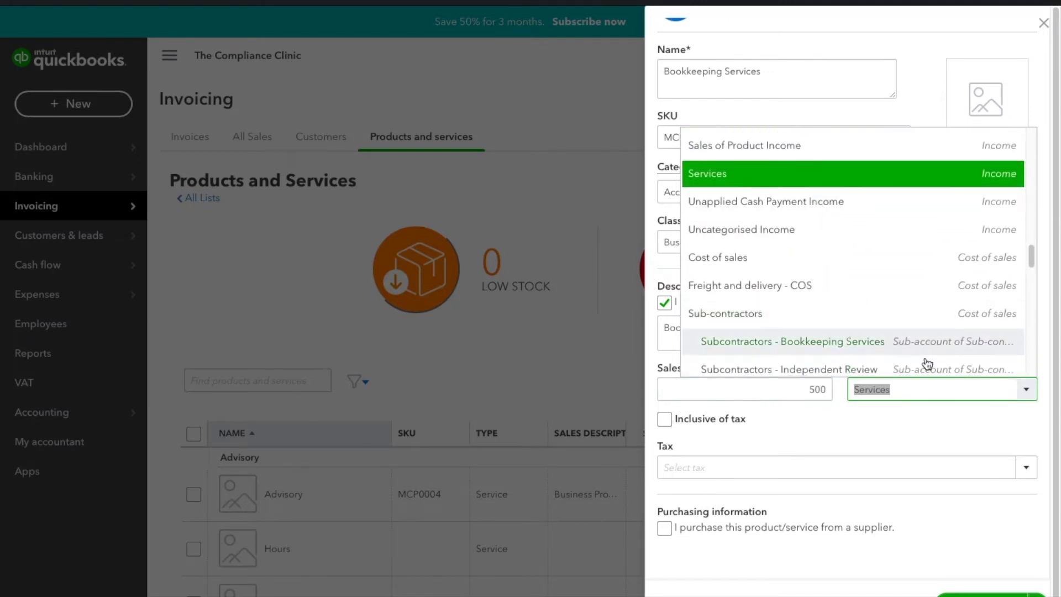
click(912, 426)
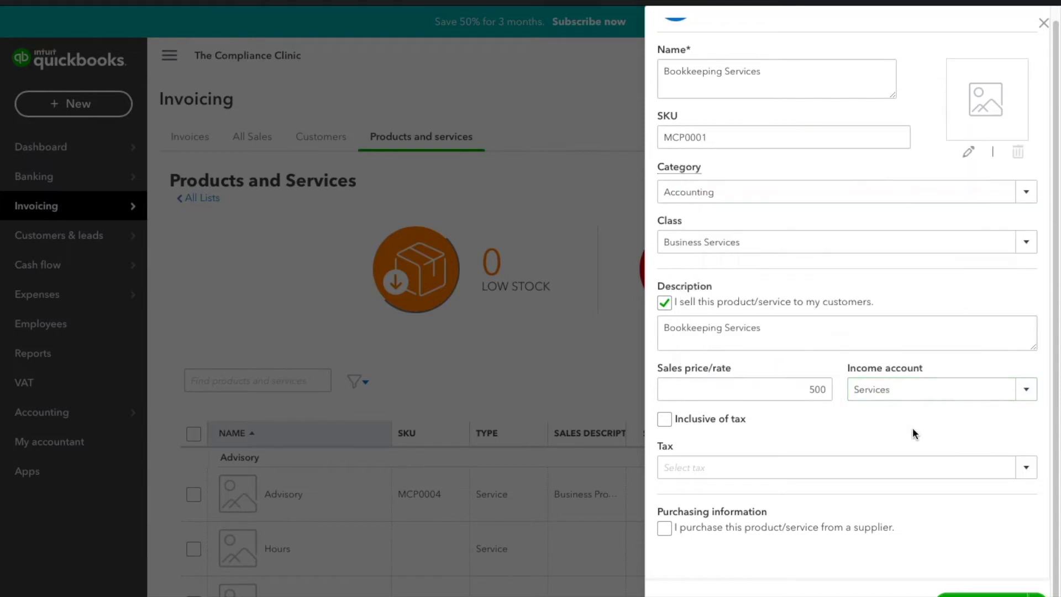
scroll(906, 430, up, 2)
scroll(900, 426, down, 2)
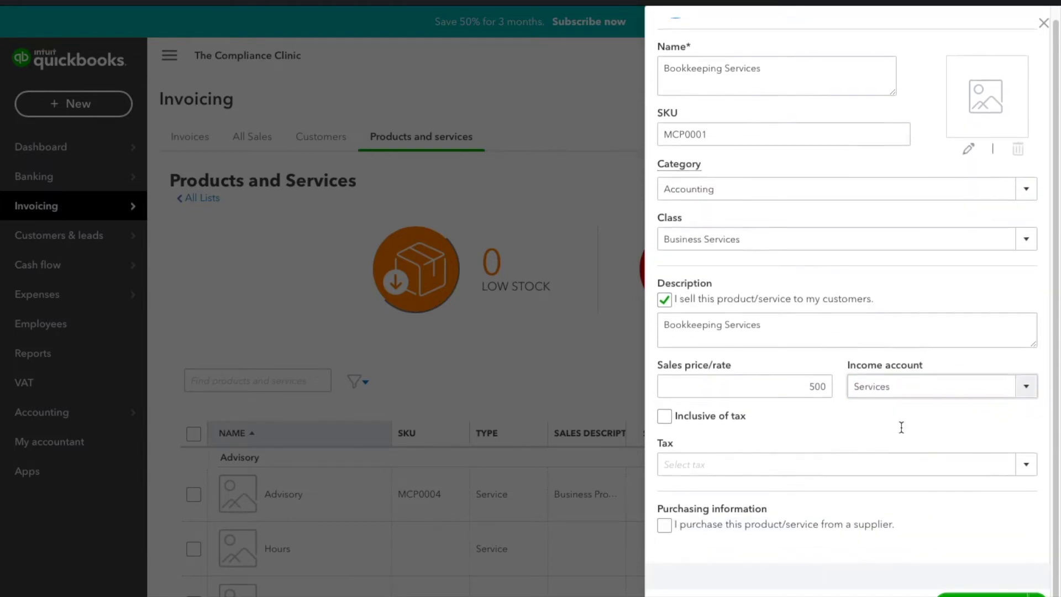
Mark the service as purchased from a supplier and copy the sales description Bookkeeping Services into the purchase description
click(663, 531)
scroll(662, 530, down, 4)
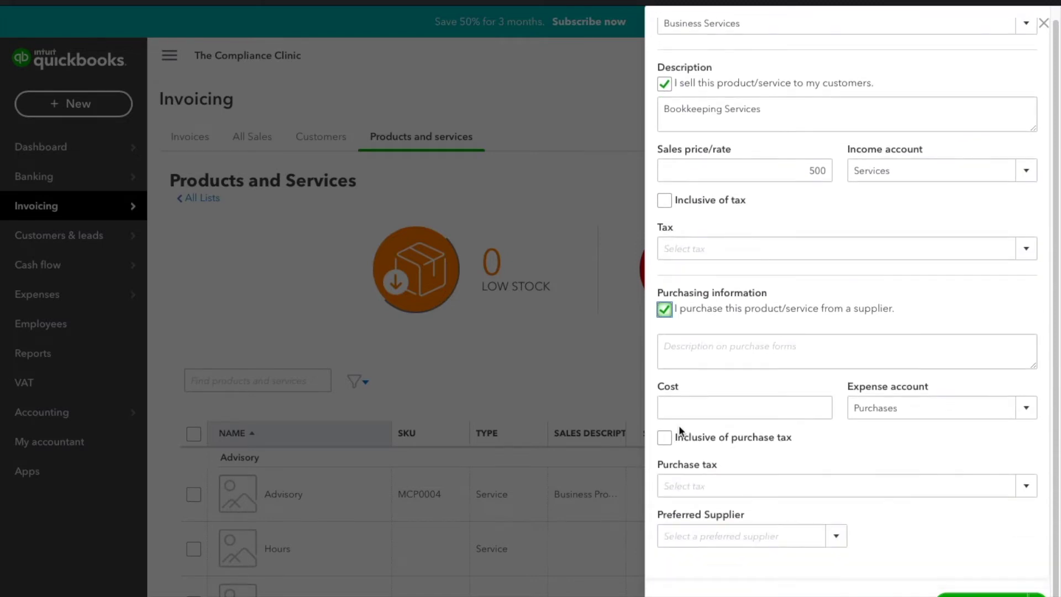
click(693, 412)
click(720, 351)
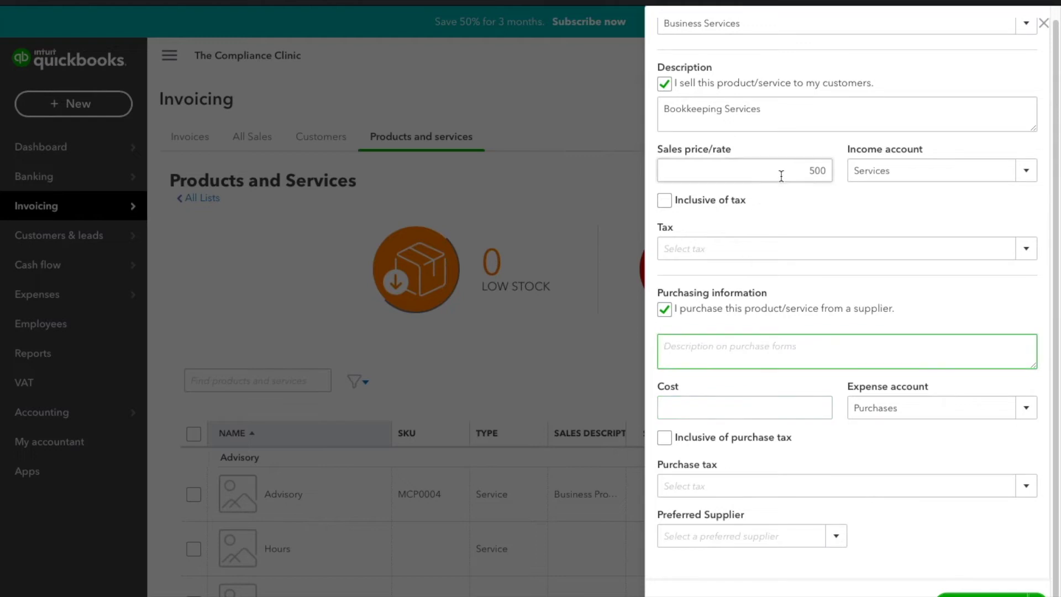
triple_click(778, 112)
key(ctrl+c)
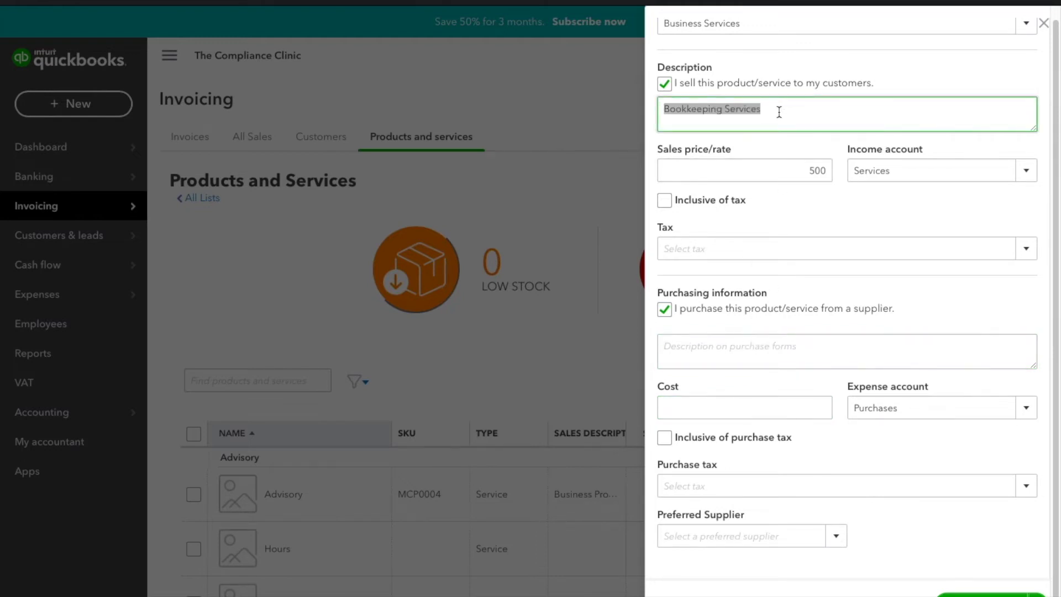
click(721, 358)
key(ctrl+v)
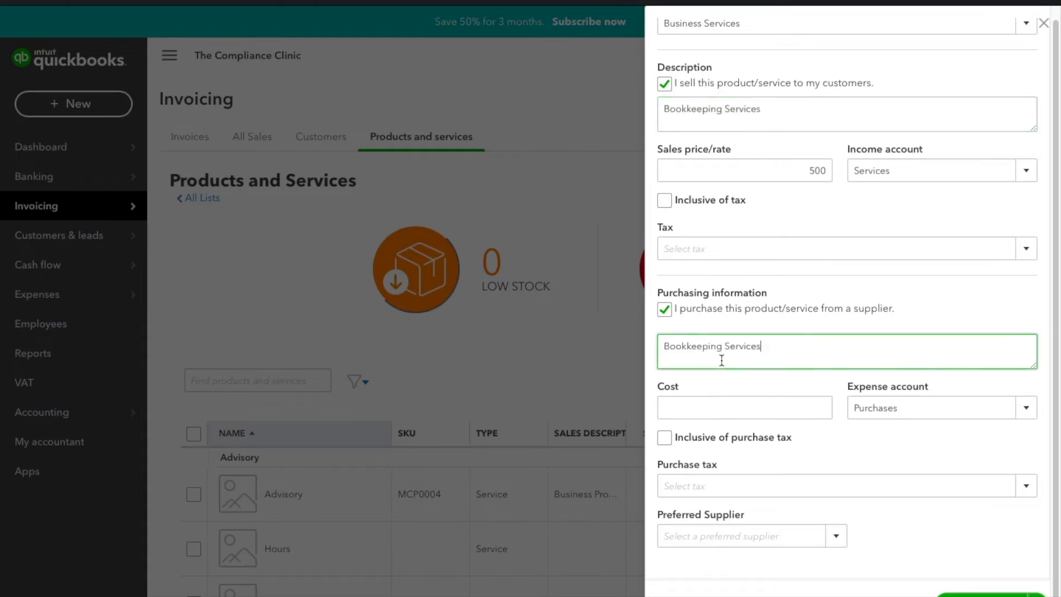
Set the purchase cost to 450 and the expense account to Subcontractors - Bookkeeping Services
click(747, 412)
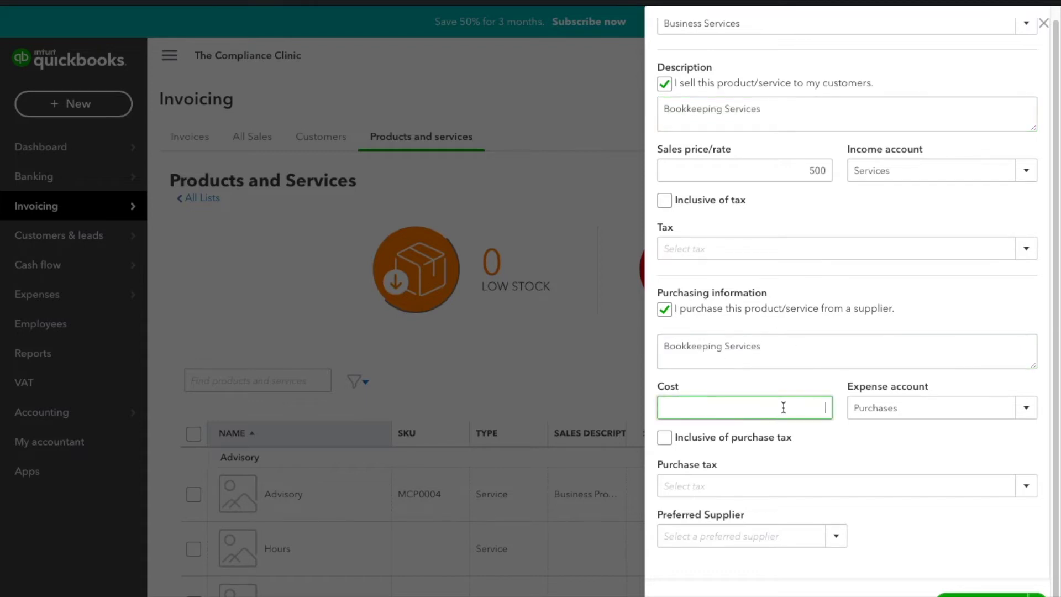
text(450)
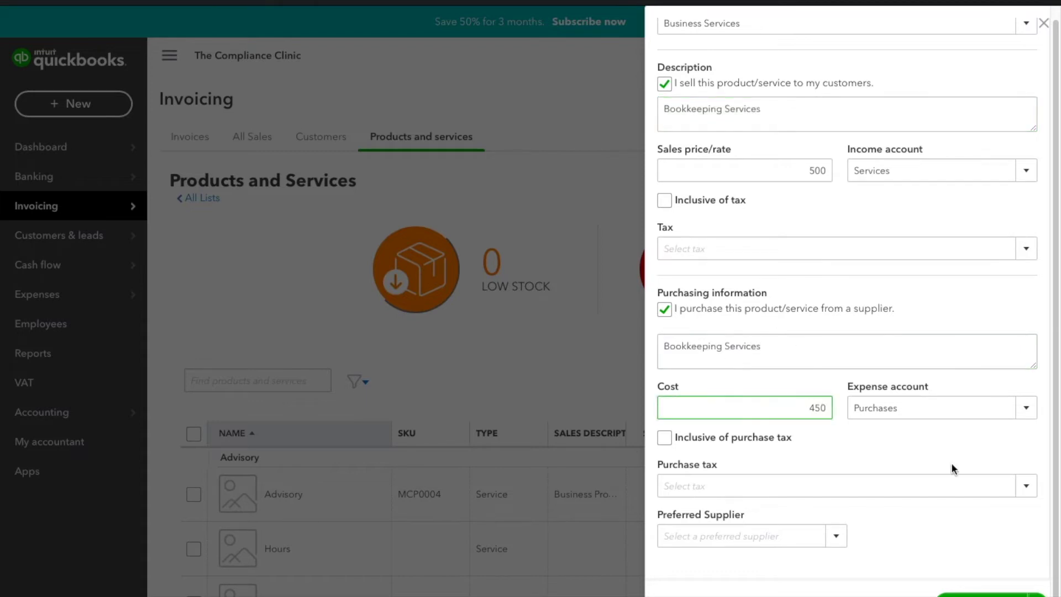
click(1027, 408)
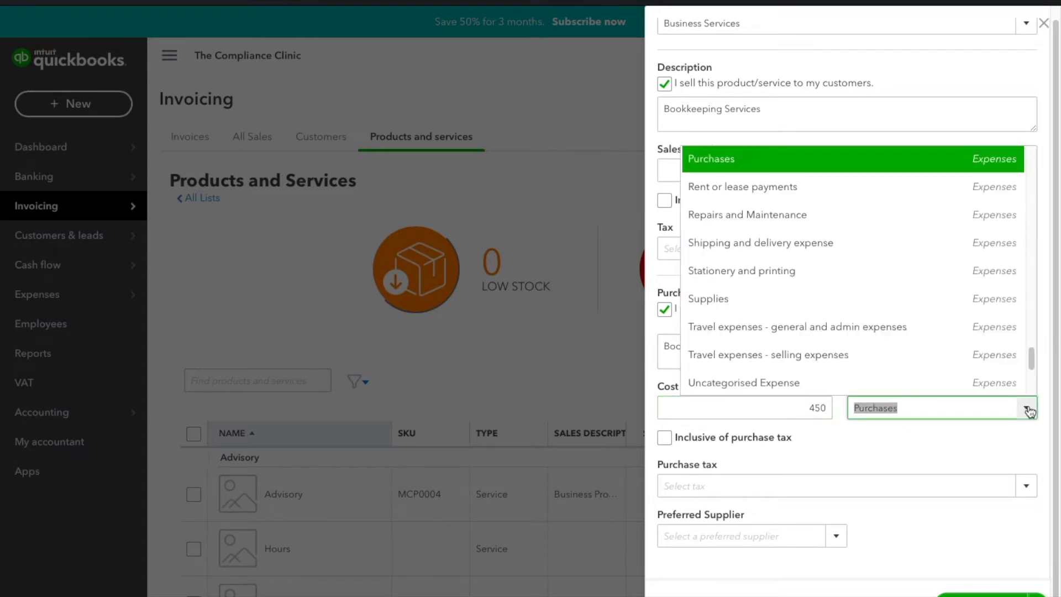
scroll(960, 283, down, 4)
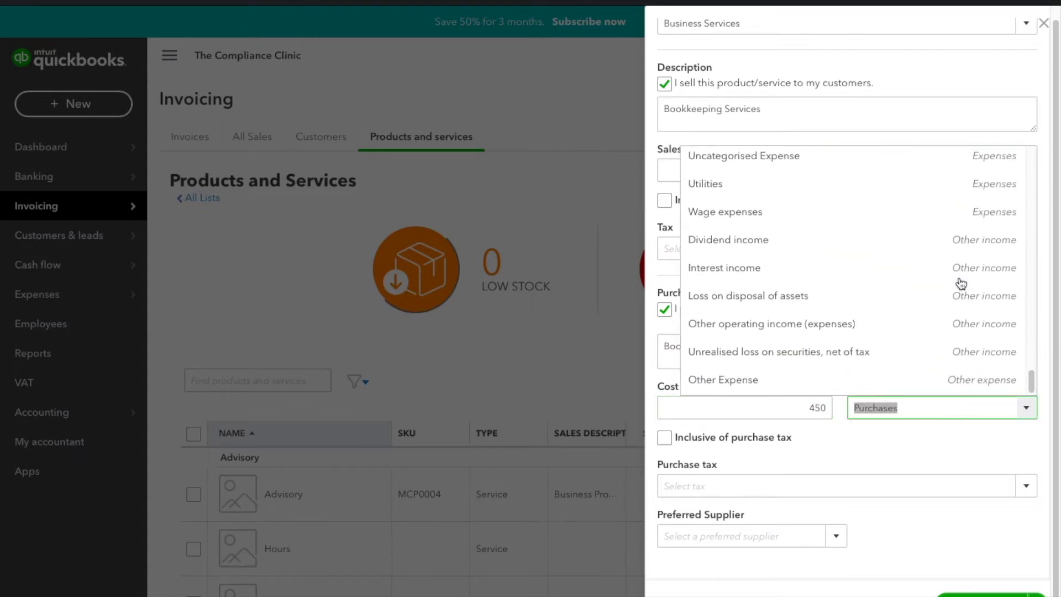
scroll(960, 283, up, 8)
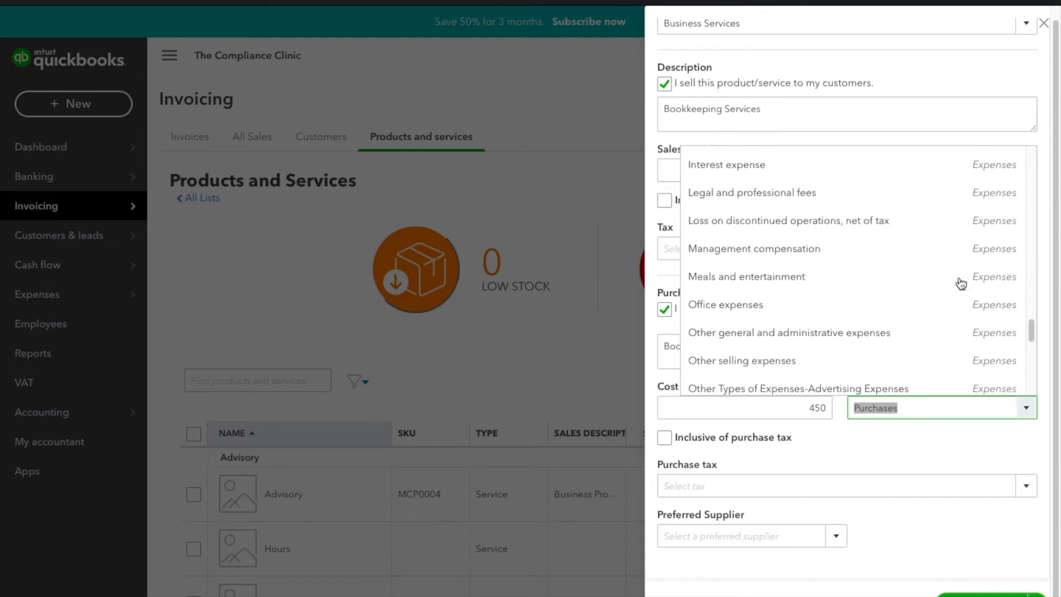
scroll(960, 283, up, 6)
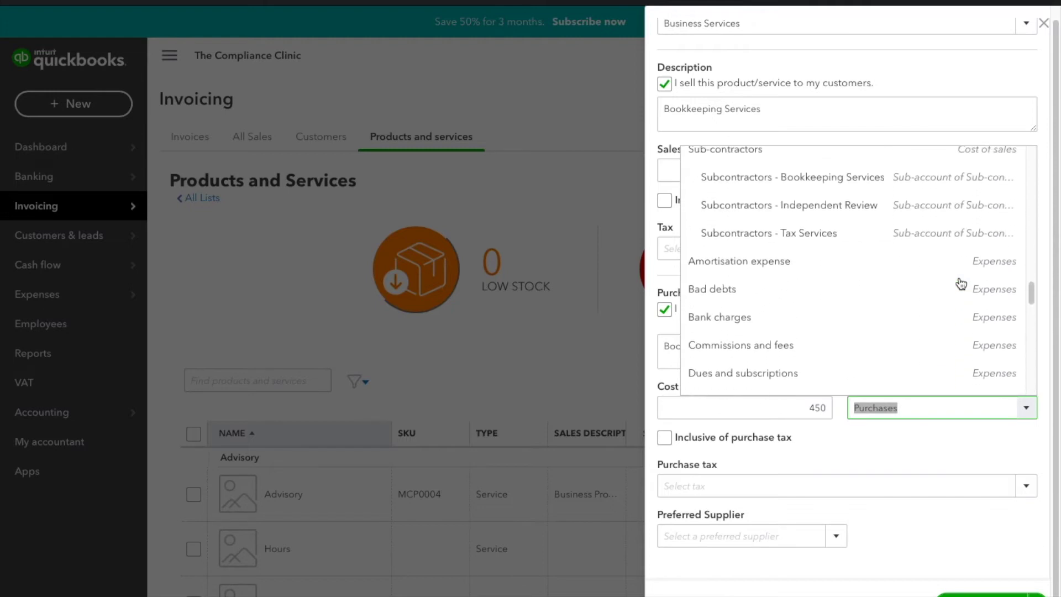
scroll(960, 283, up, 1)
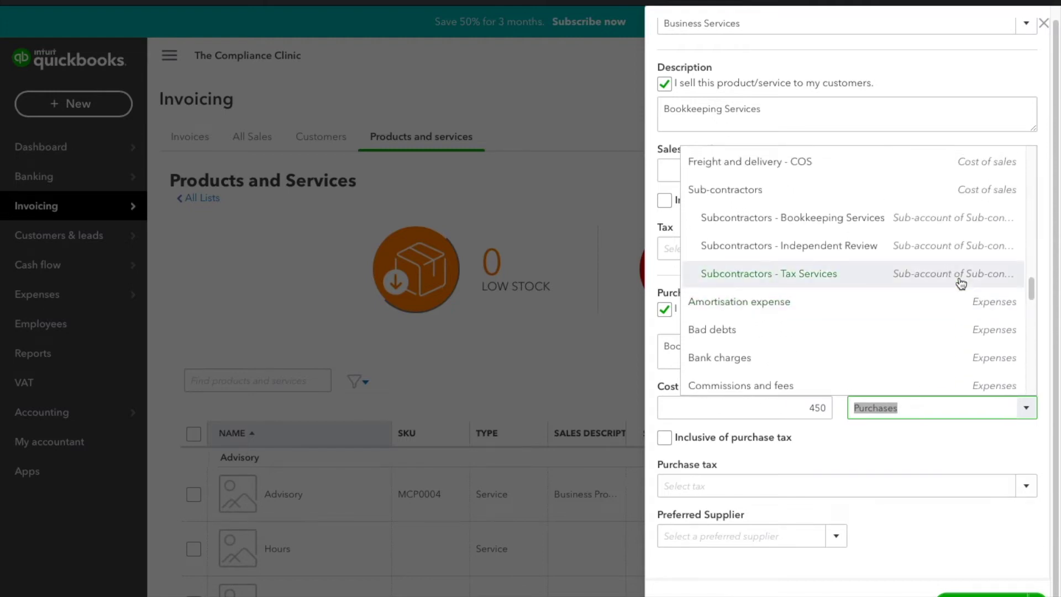
scroll(960, 279, up, 1)
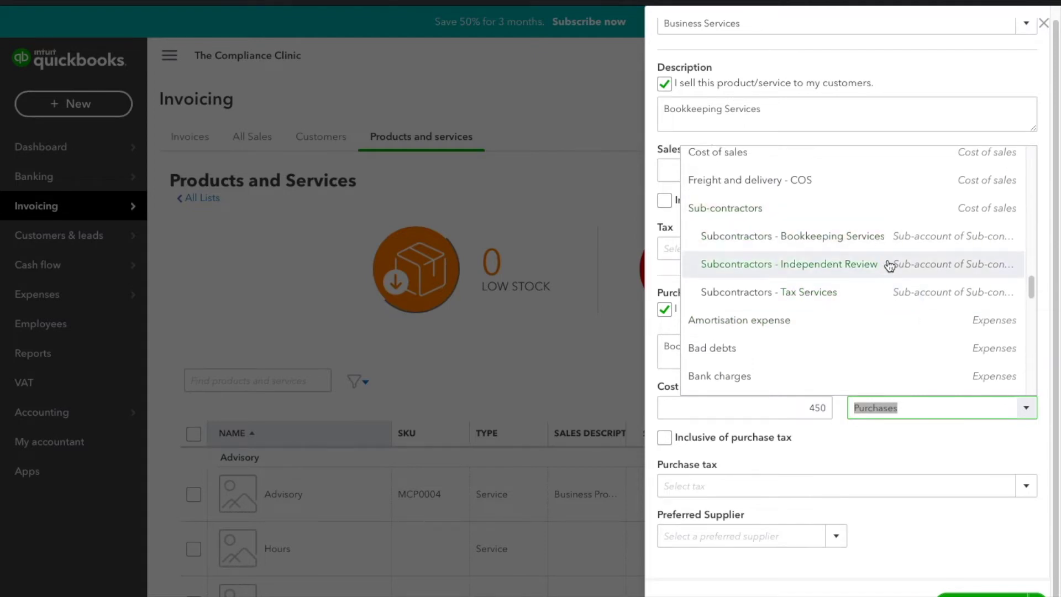
click(897, 241)
click(886, 455)
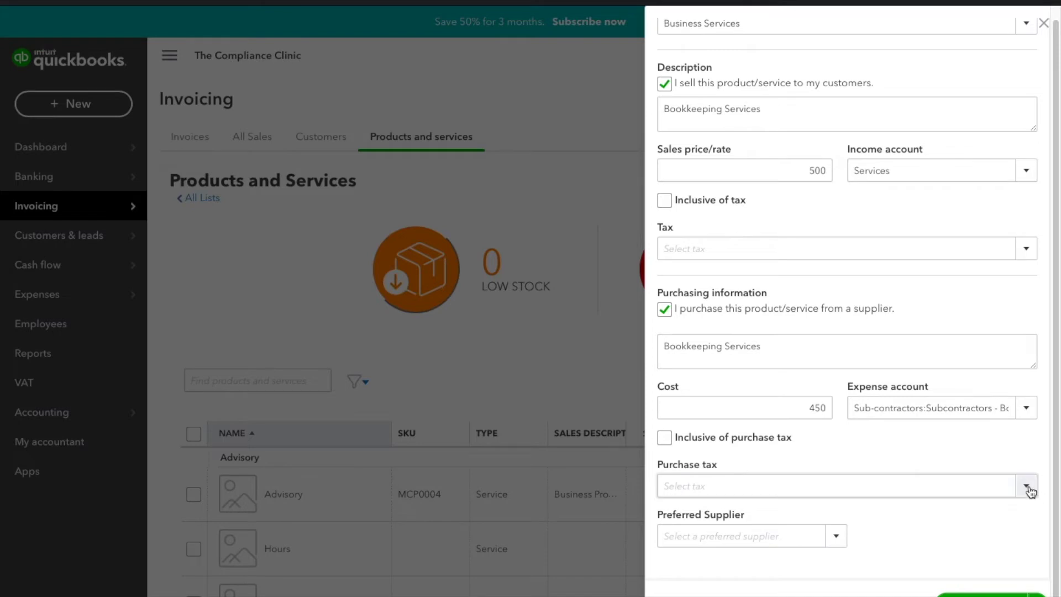
Choose Lesego Accounting Services as the preferred supplier, then save and close the service item
click(837, 537)
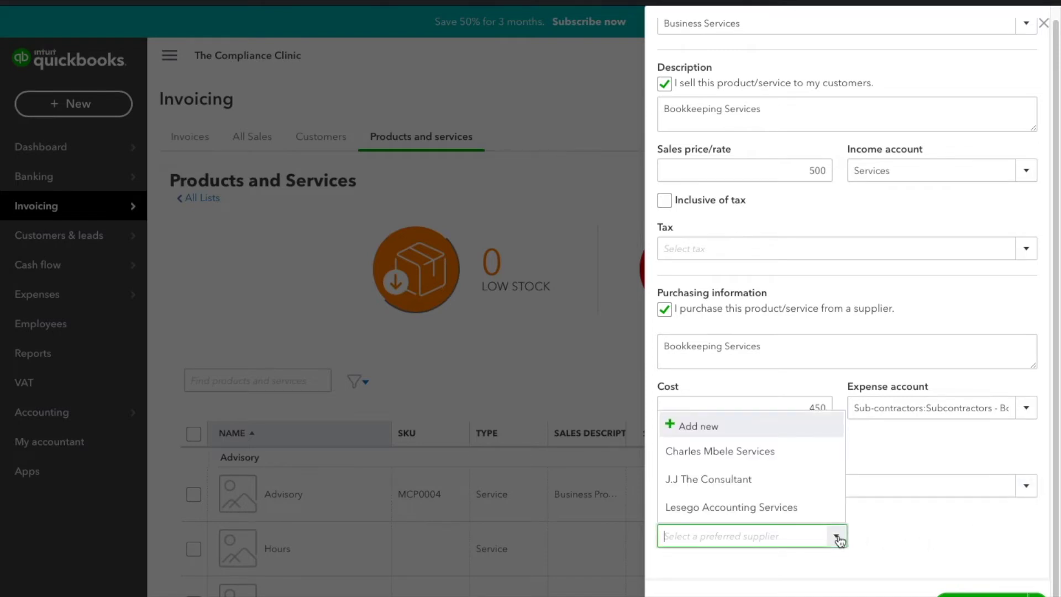
click(815, 517)
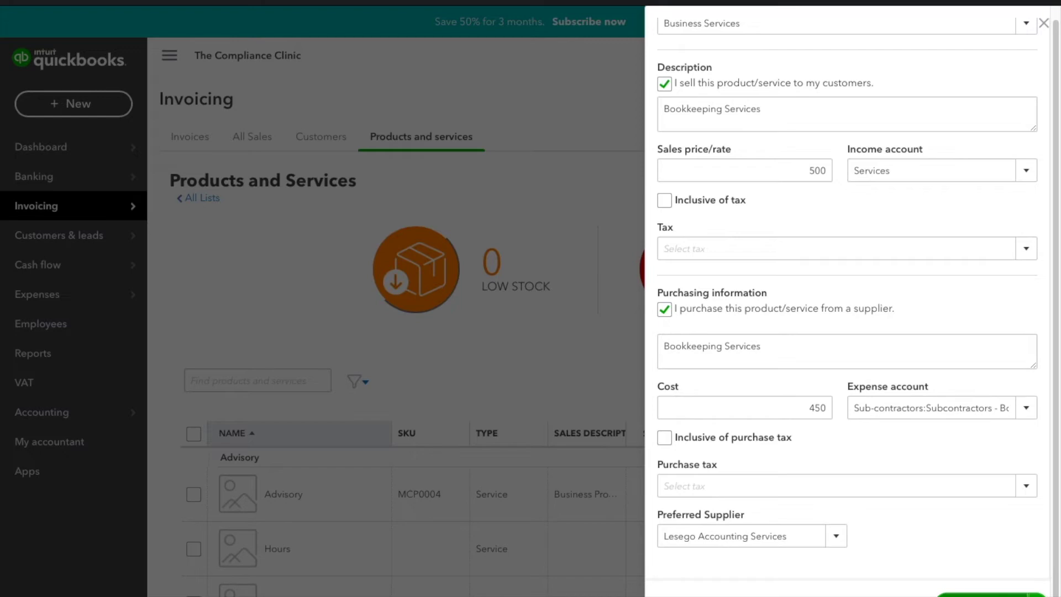
click(984, 595)
scroll(867, 501, down, 2)
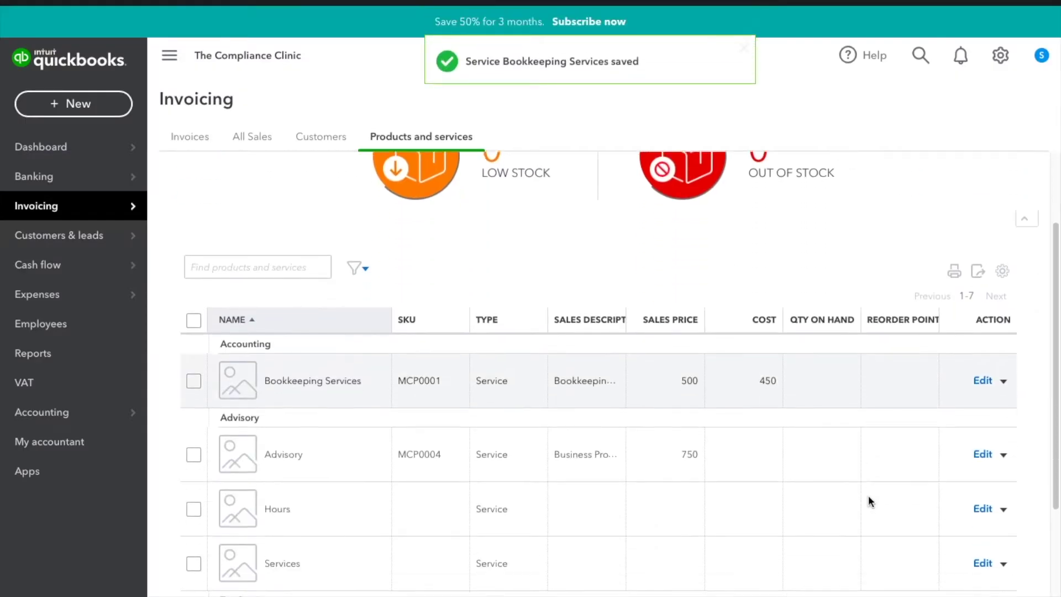
scroll(868, 496, down, 2)
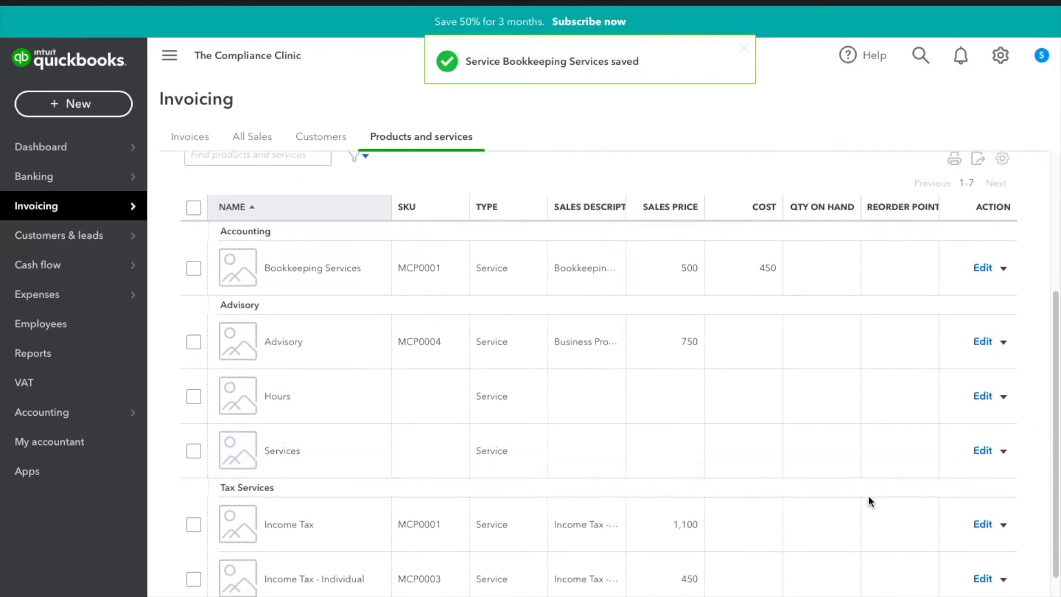
scroll(869, 500, down, 2)
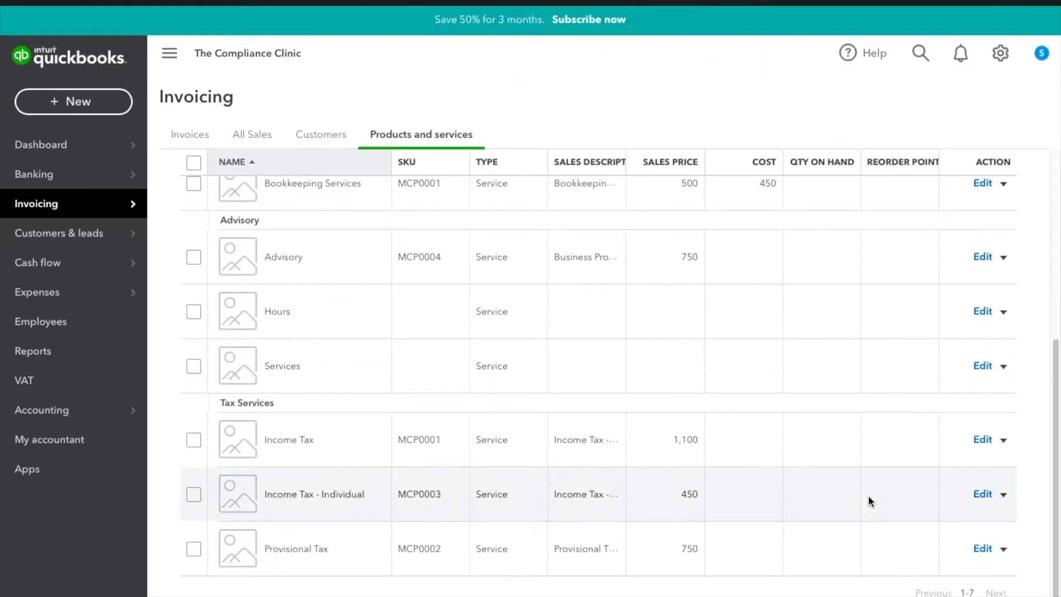
scroll(868, 501, up, 1)
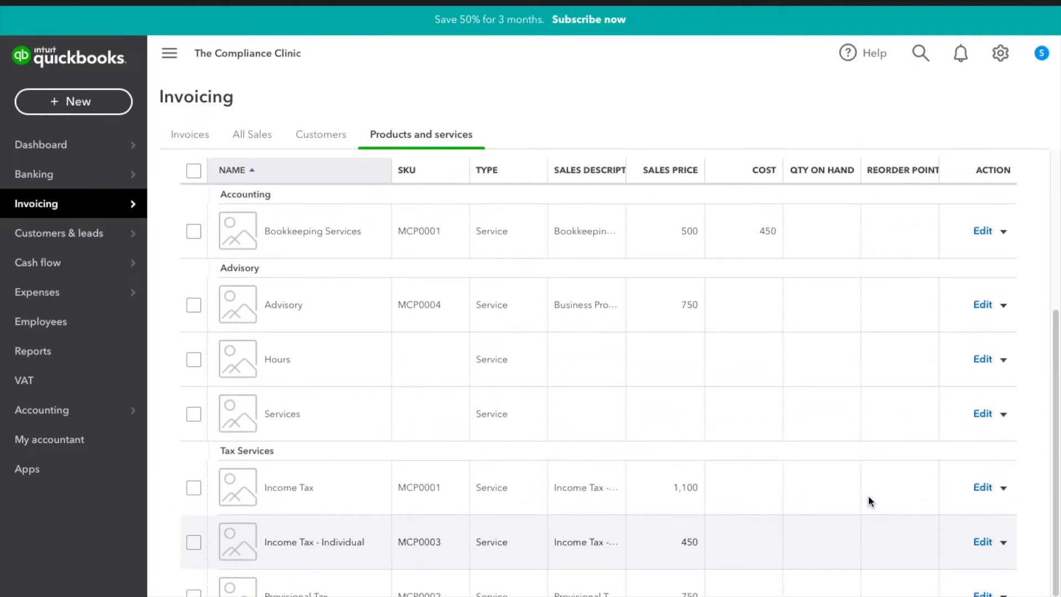
scroll(868, 500, down, 1)
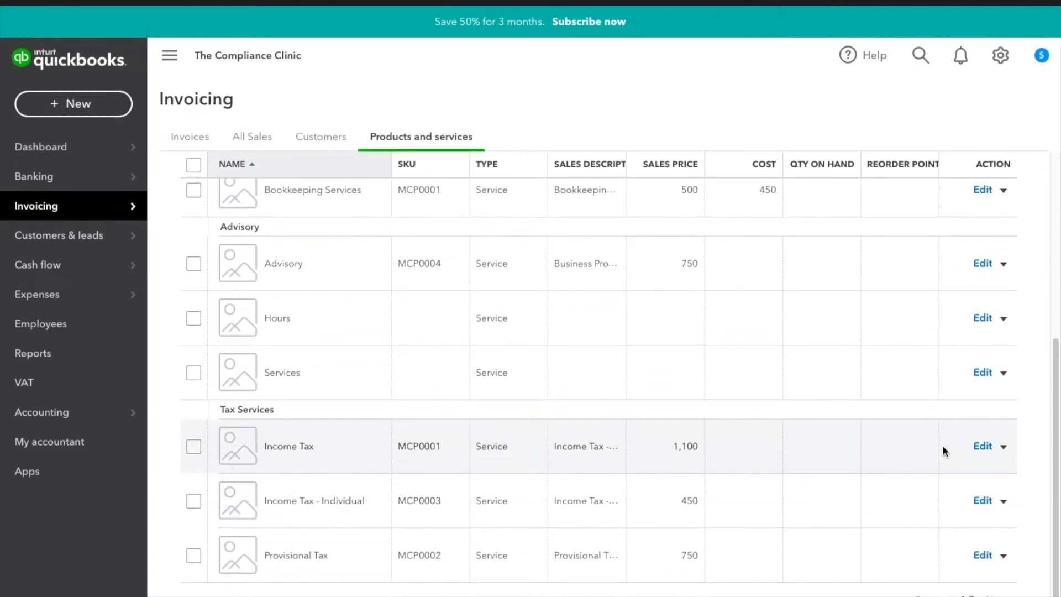
scroll(638, 413, up, 5)
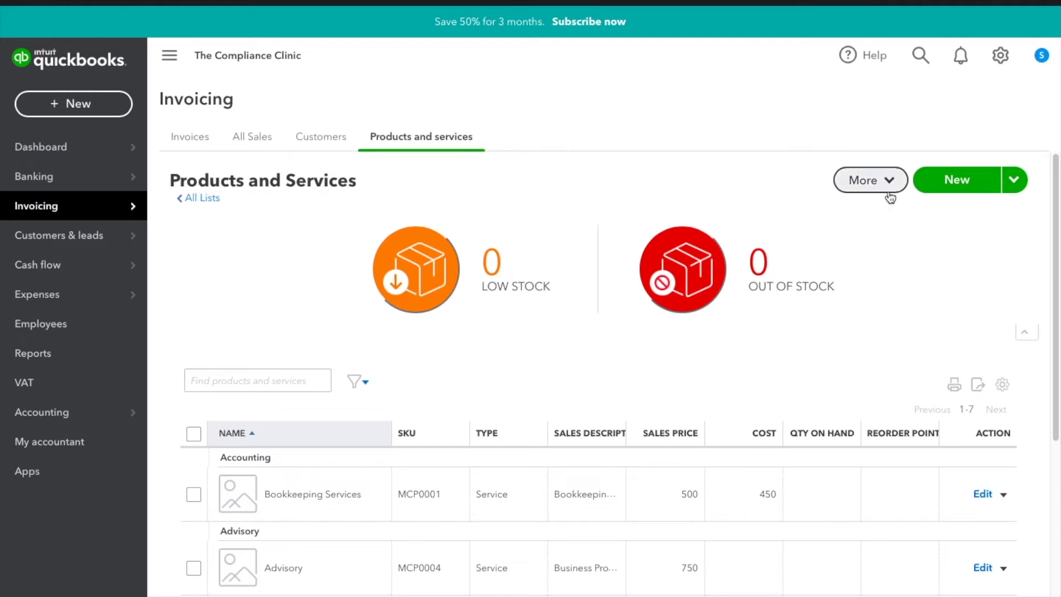
click(971, 184)
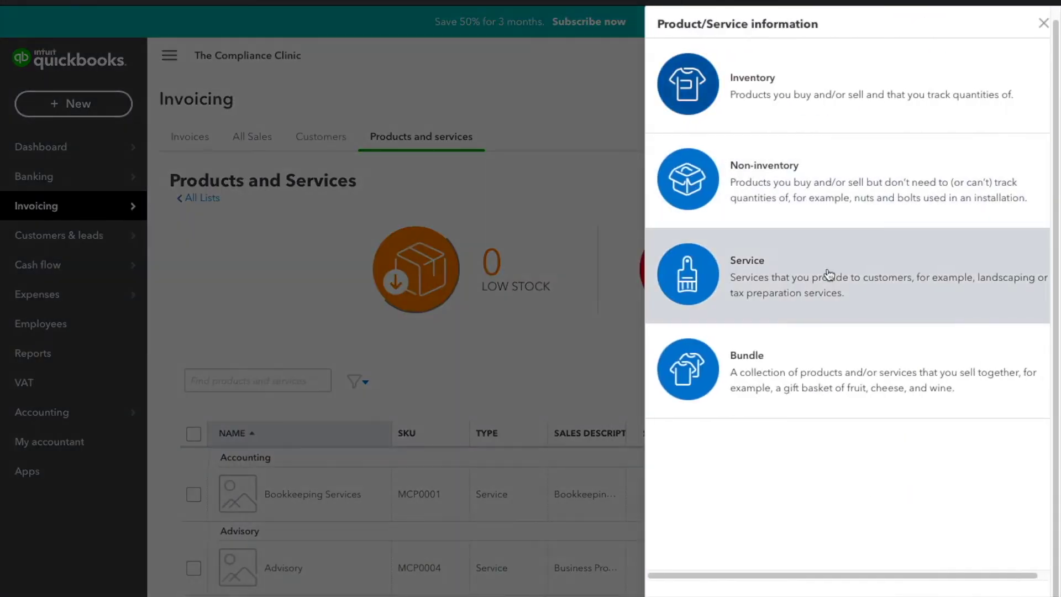
click(828, 275)
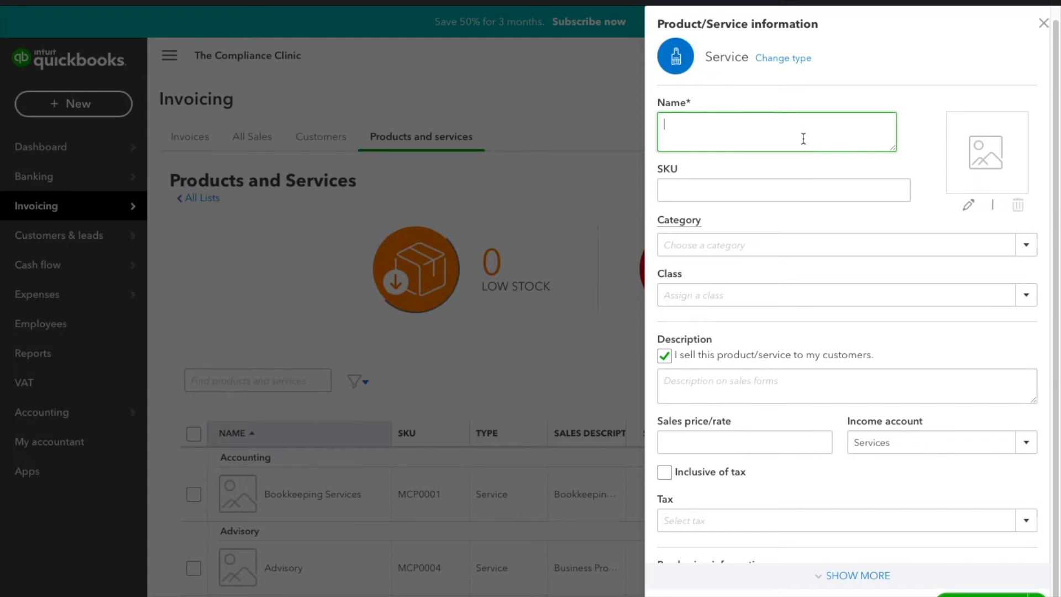
click(1042, 25)
Set the SKU of the Bookkeeping Services item to MCP0005, then save it and start a new service item
scroll(604, 406, down, 5)
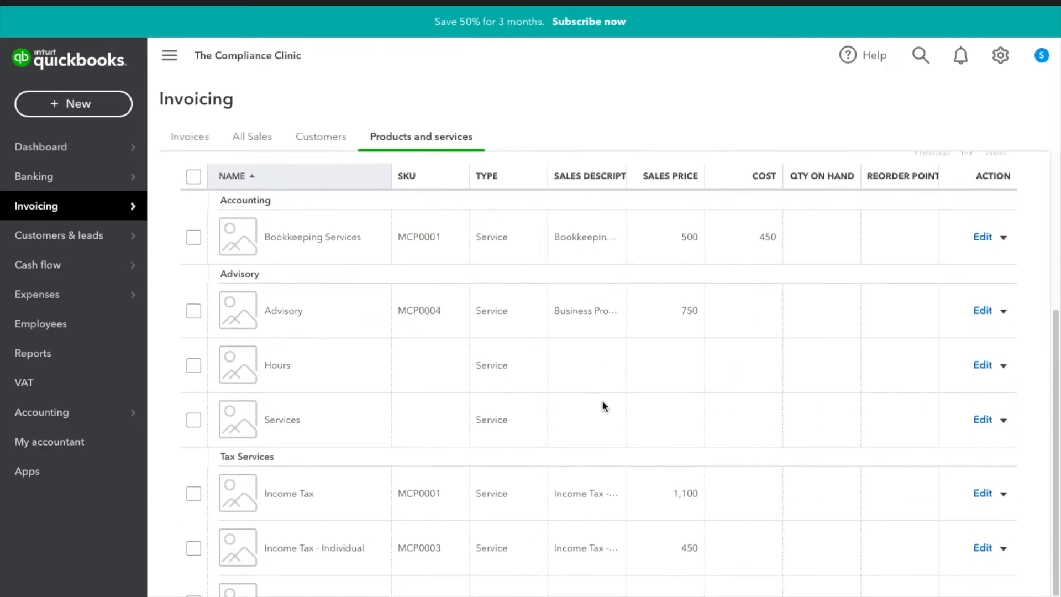
scroll(601, 399, up, 1)
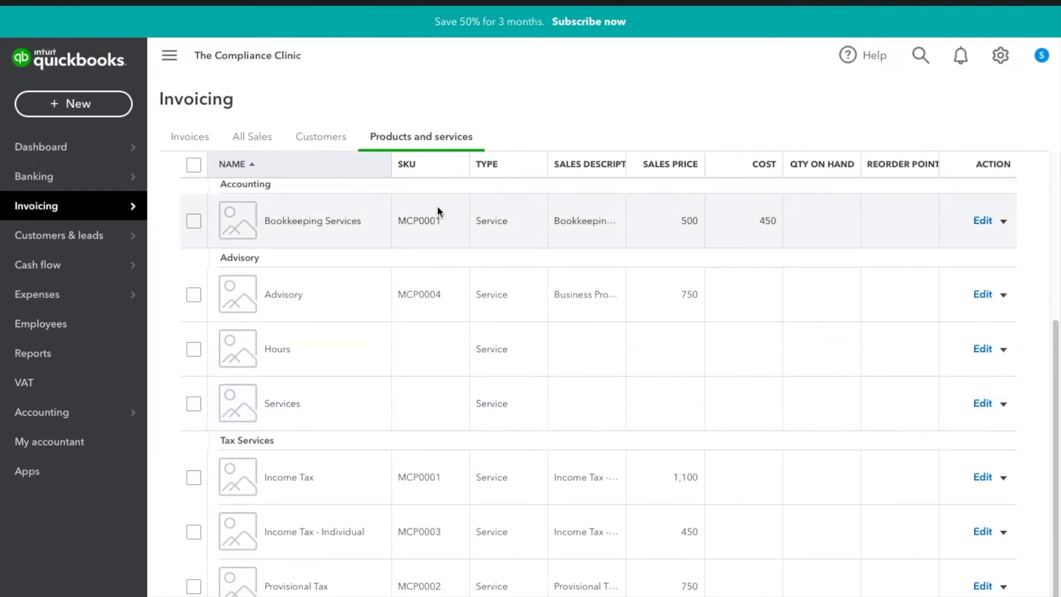
click(983, 221)
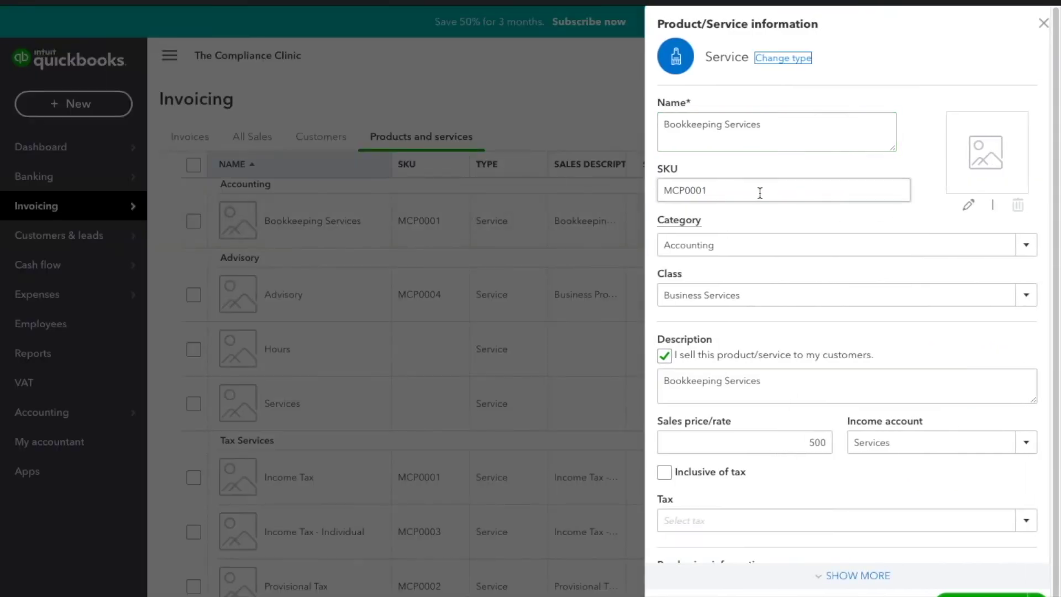
double_click(760, 193)
key(End)
key(BackSpace)
text(5)
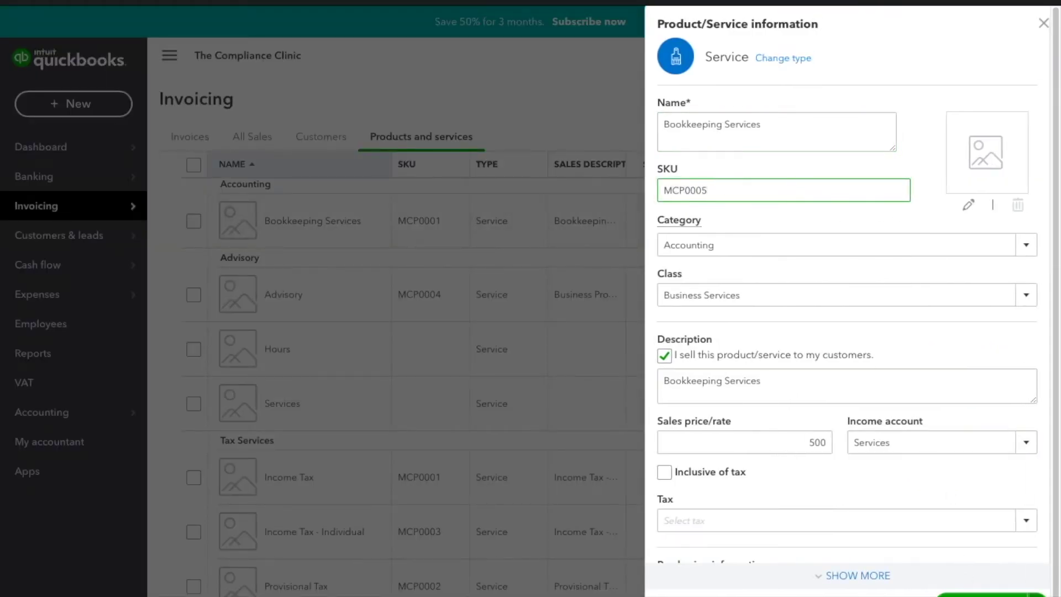
click(1037, 593)
click(1006, 585)
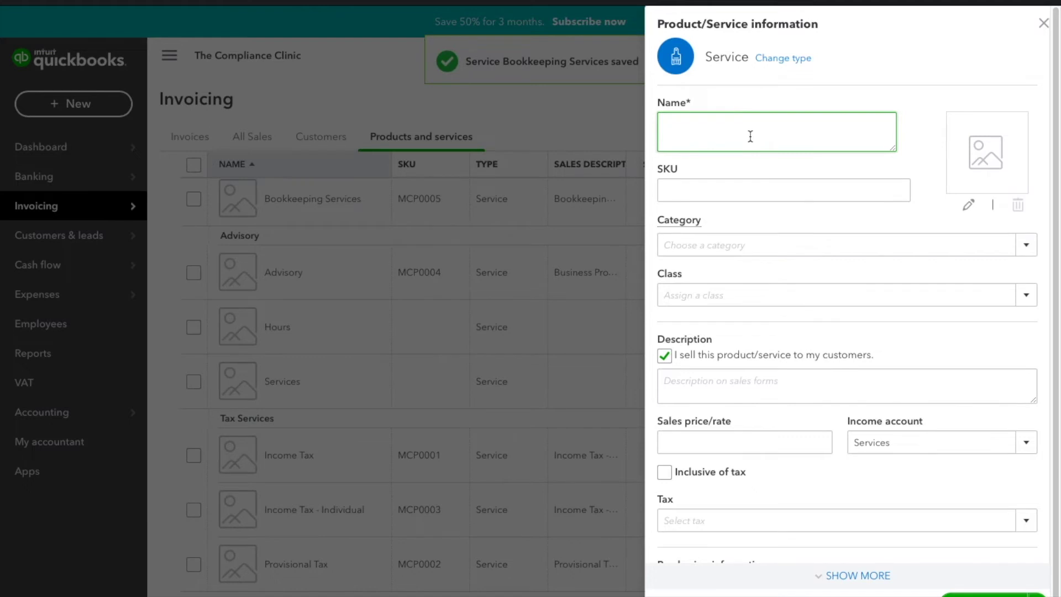
Name the new service Independent Review and give it the SKU MCP0006
text(Indepe)
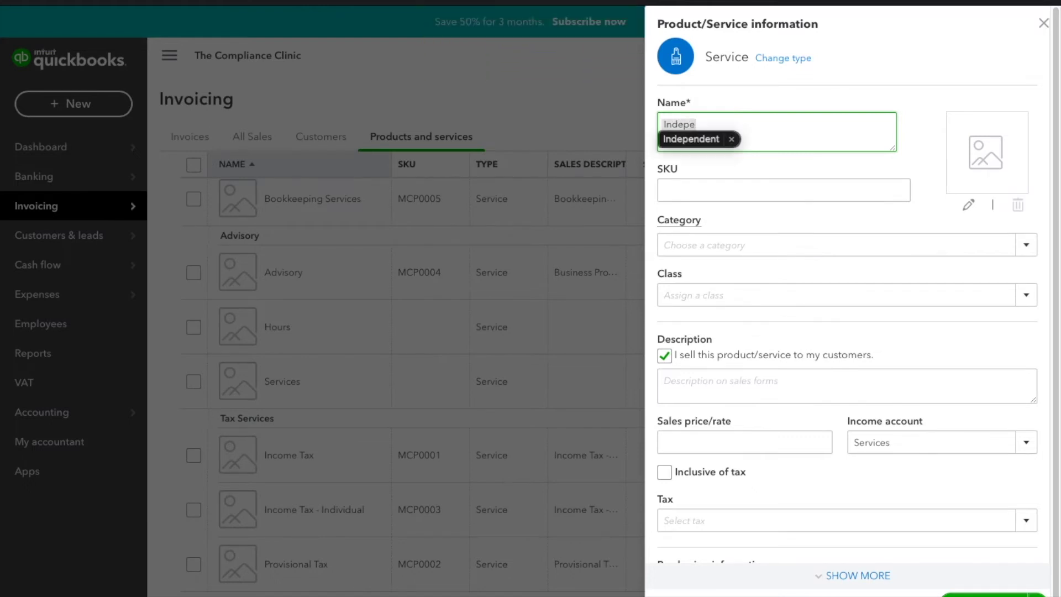
key(Tab)
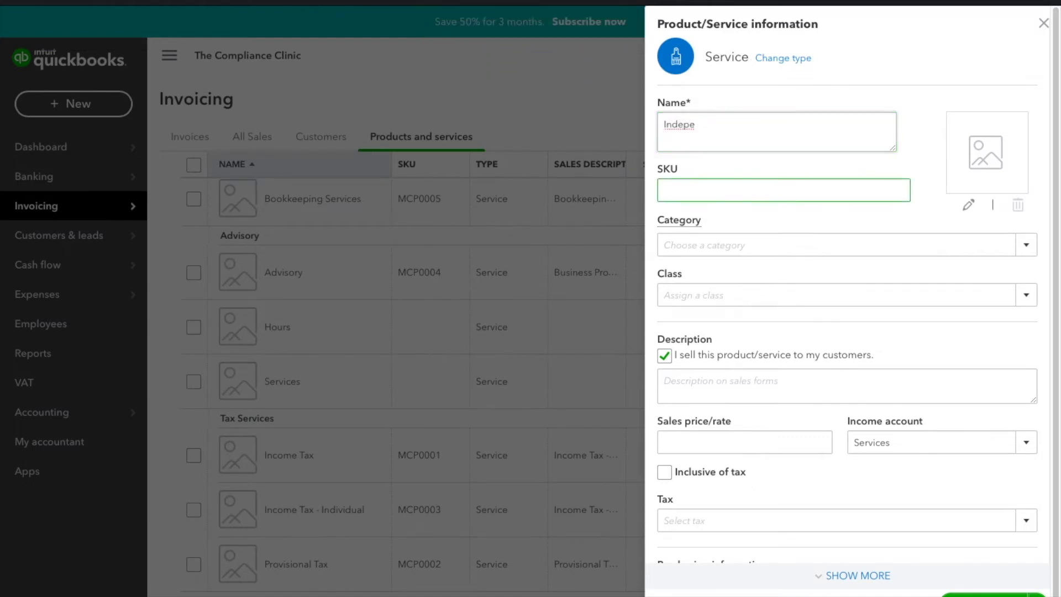
double_click(751, 119)
text(I)
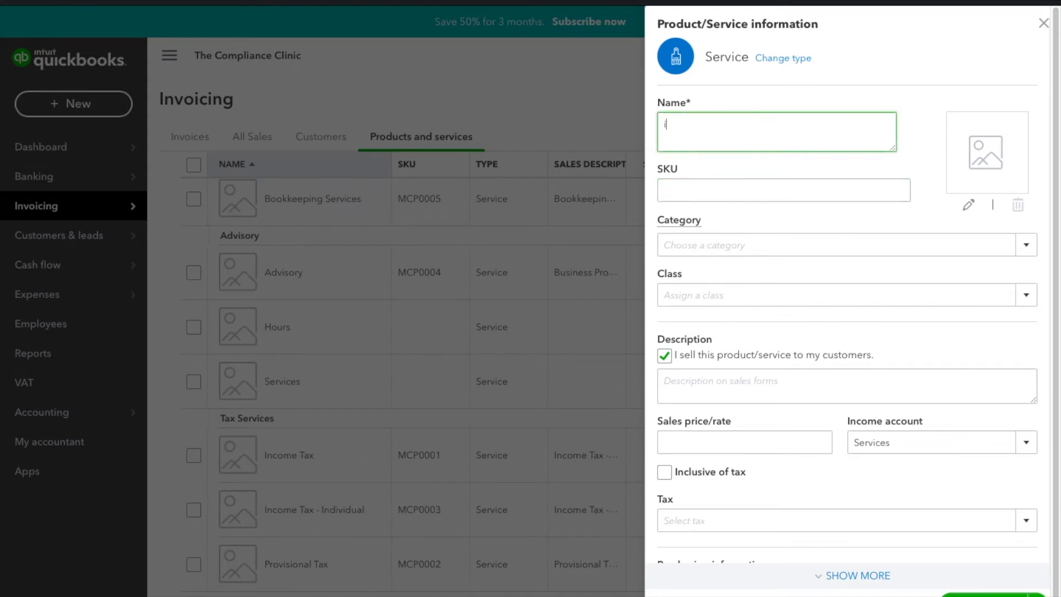
text(ndepe)
key(Return)
key(BackSpace)
text(Reivew)
click(743, 139)
click(741, 190)
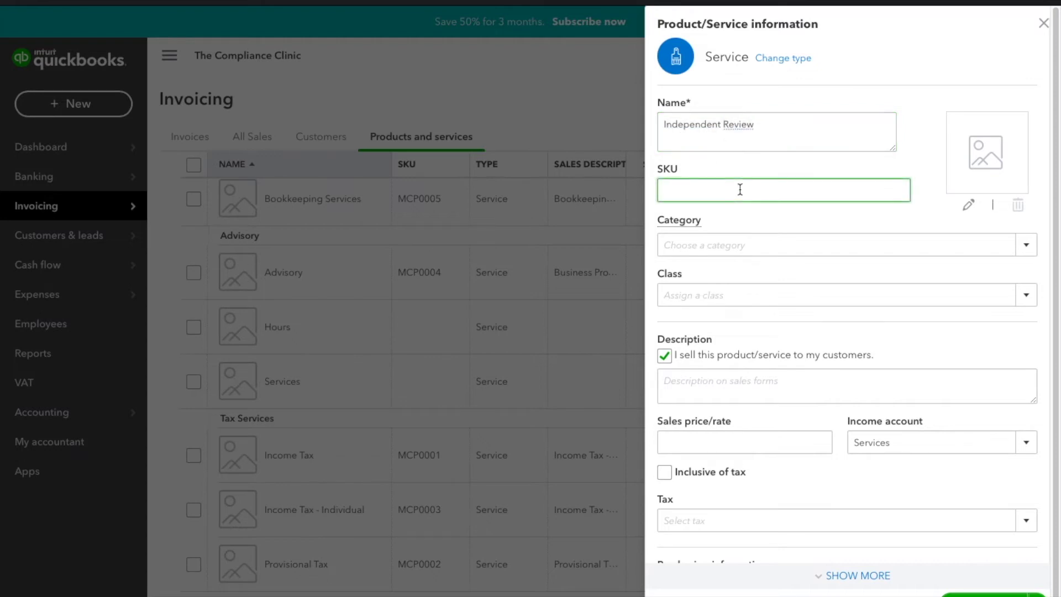
text(MCP0006)
Assign the service to the Accounting category and the Business Services class
click(1027, 247)
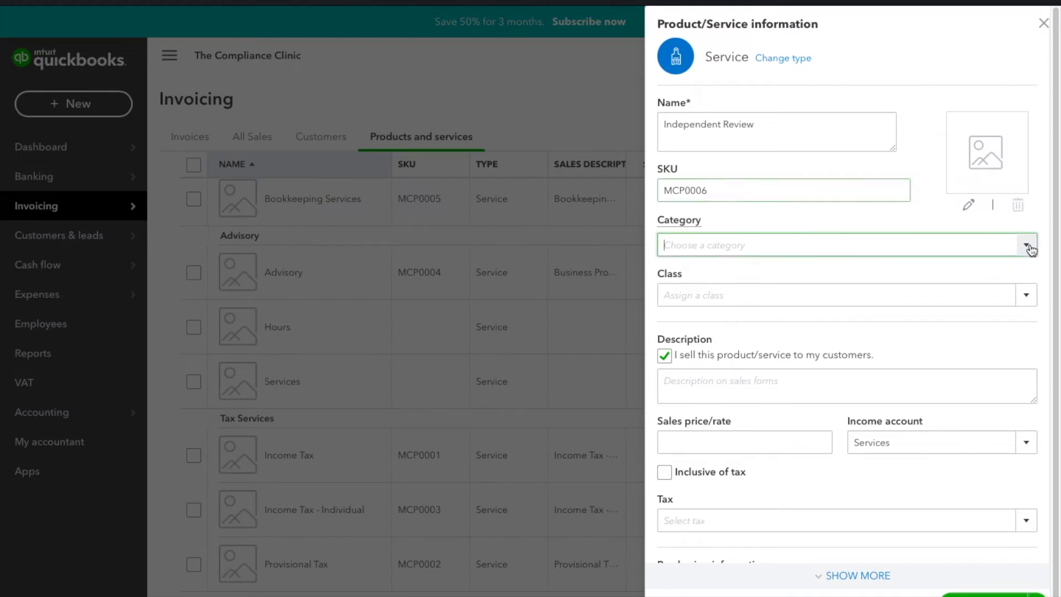
click(985, 296)
click(1027, 296)
click(973, 346)
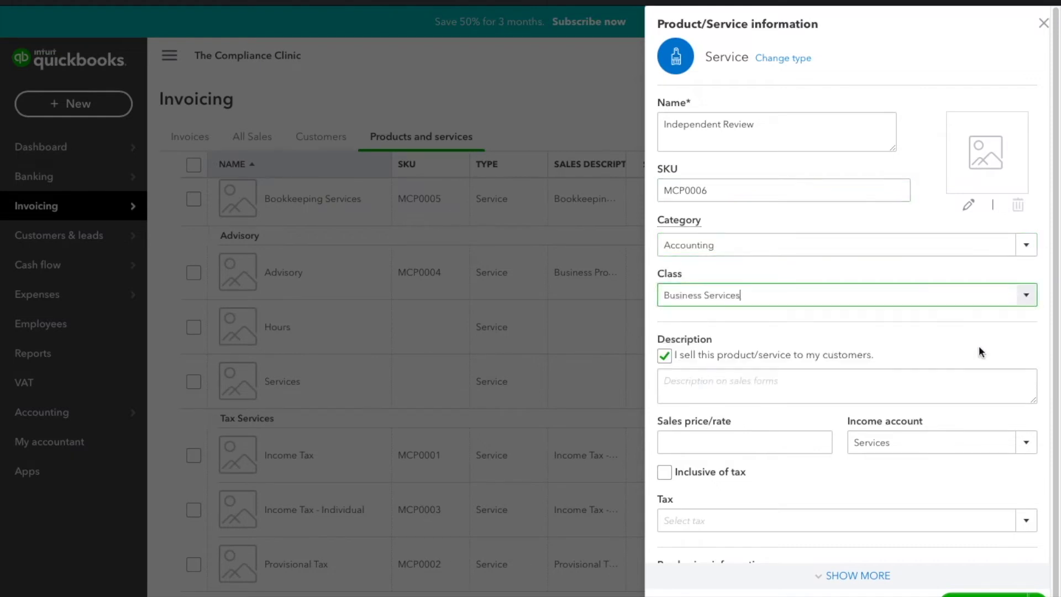
Copy the service name Independent Review into its sales description
triple_click(820, 128)
key(ctrl+c)
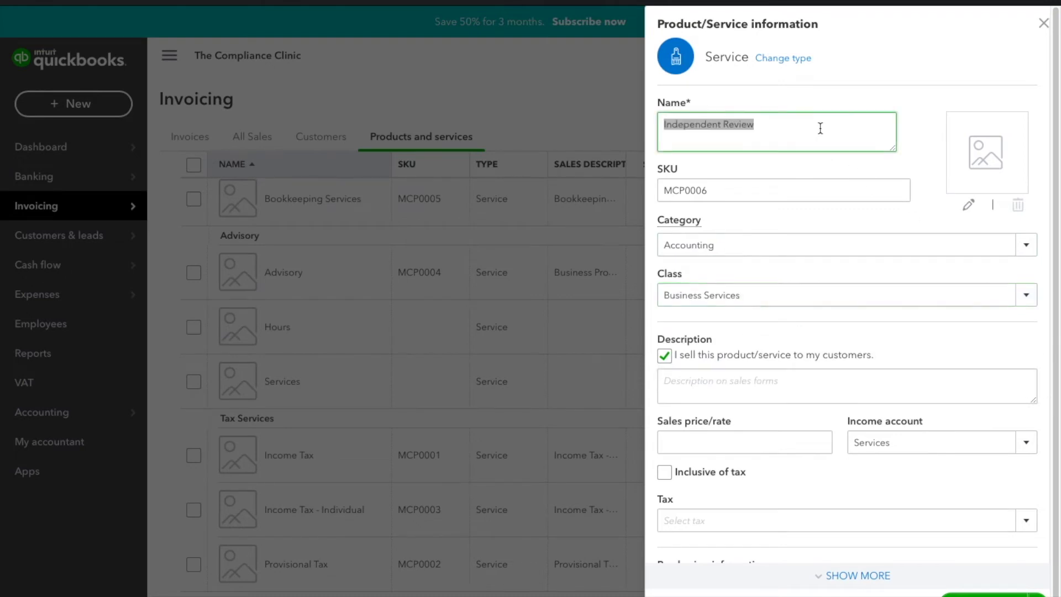
click(797, 381)
key(ctrl+v)
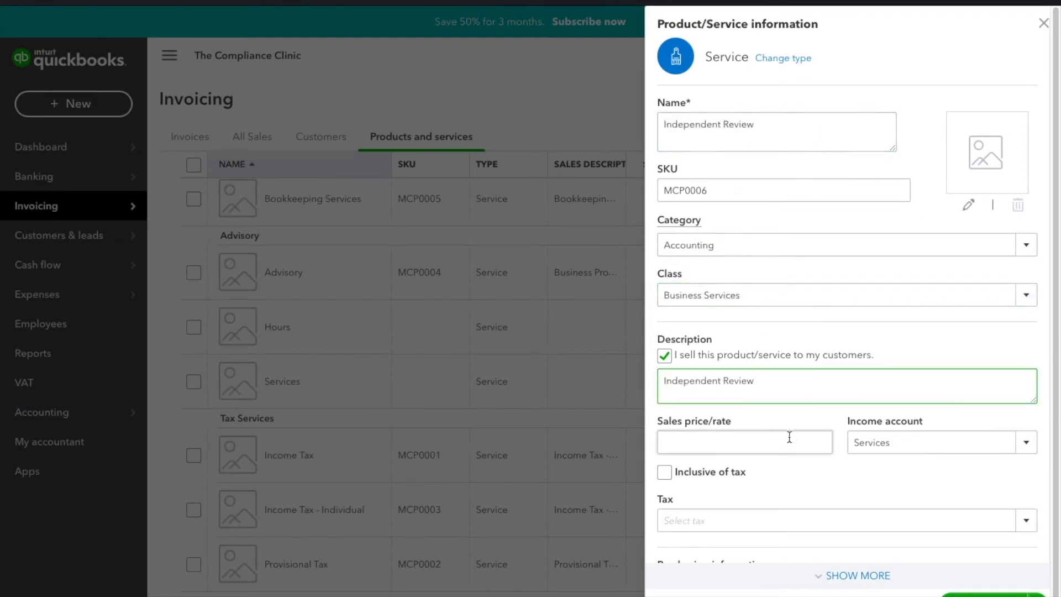
Set the sales price to 1500 and apply the Standard (15%) sales tax
scroll(788, 380, down, 1)
click(790, 390)
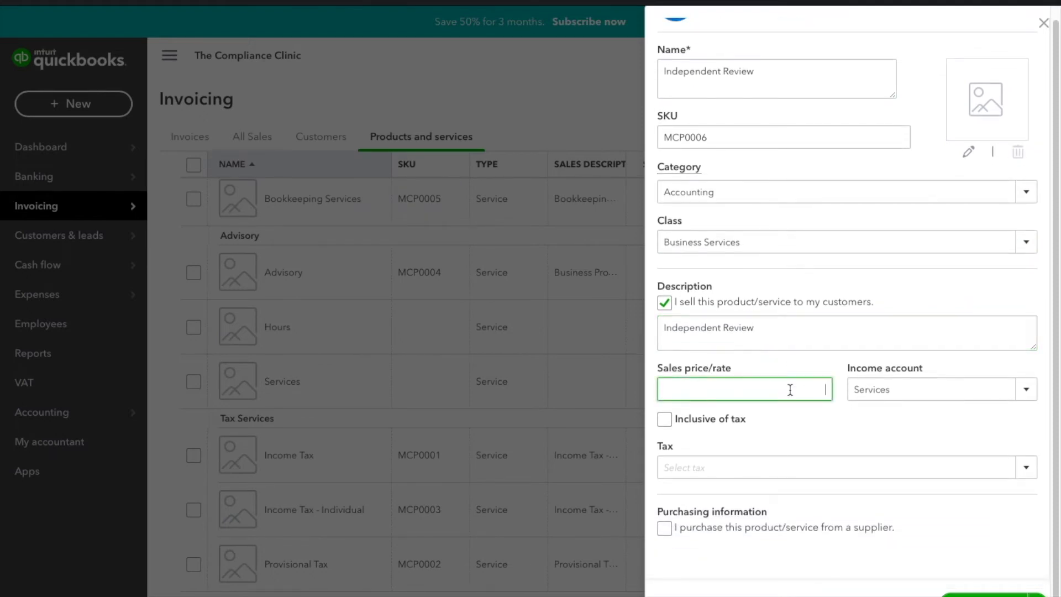
text(1500)
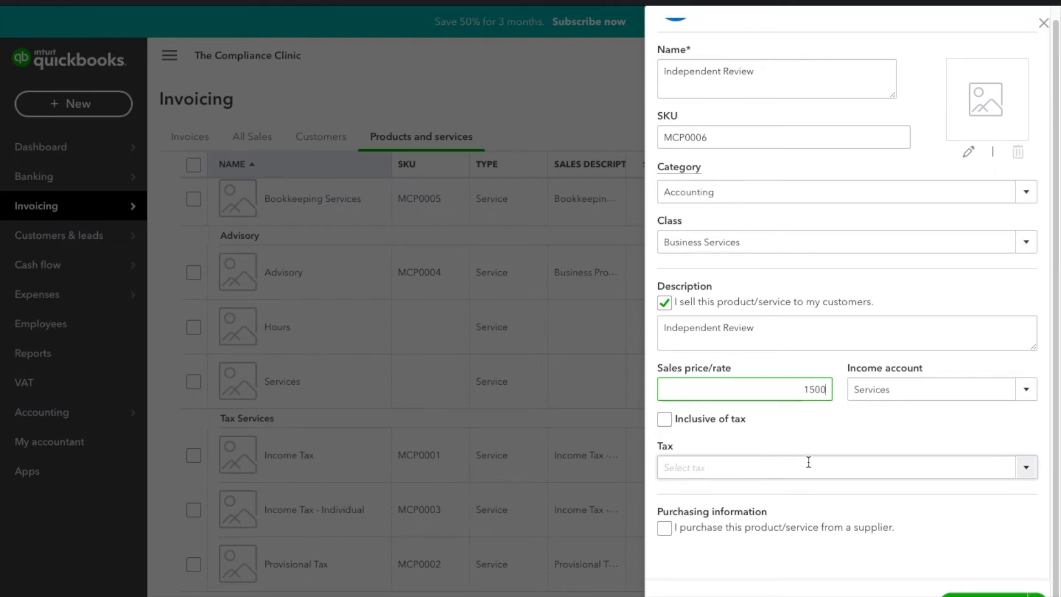
click(1026, 468)
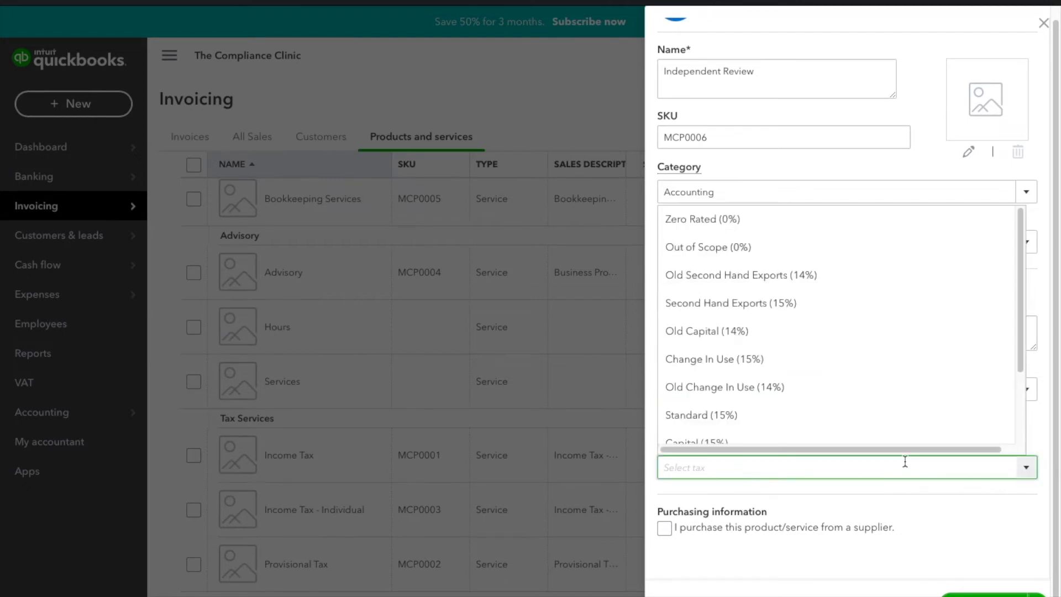
click(762, 424)
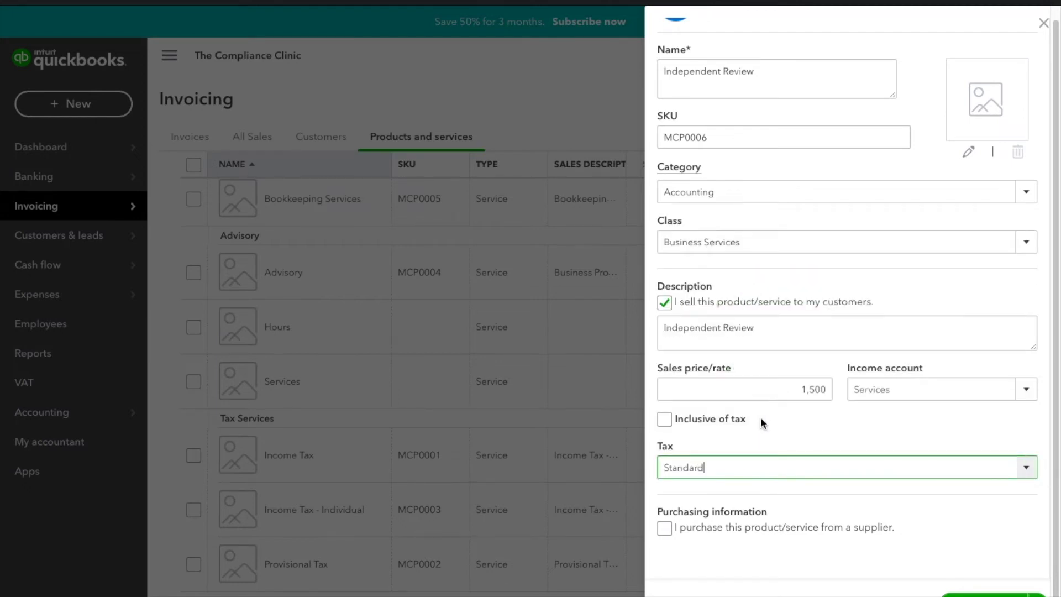
Mark the service as purchased from a supplier and paste Independent Review as the purchase description
click(661, 529)
scroll(661, 529, down, 4)
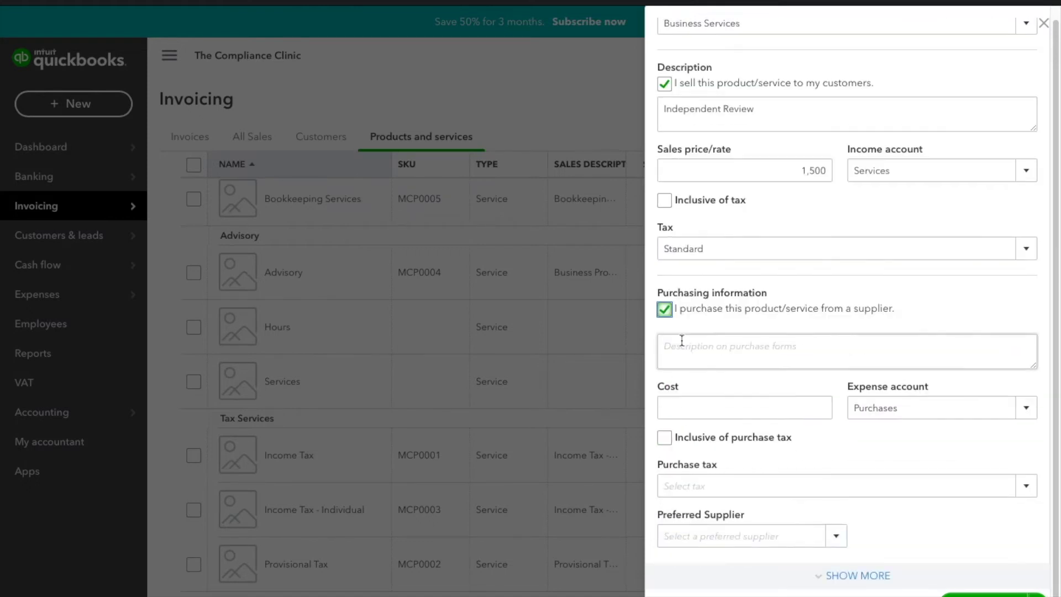
click(691, 365)
key(ctrl+v)
Set the purchase cost to 1000 and the expense account to Subcontractors - Independent Review
click(757, 417)
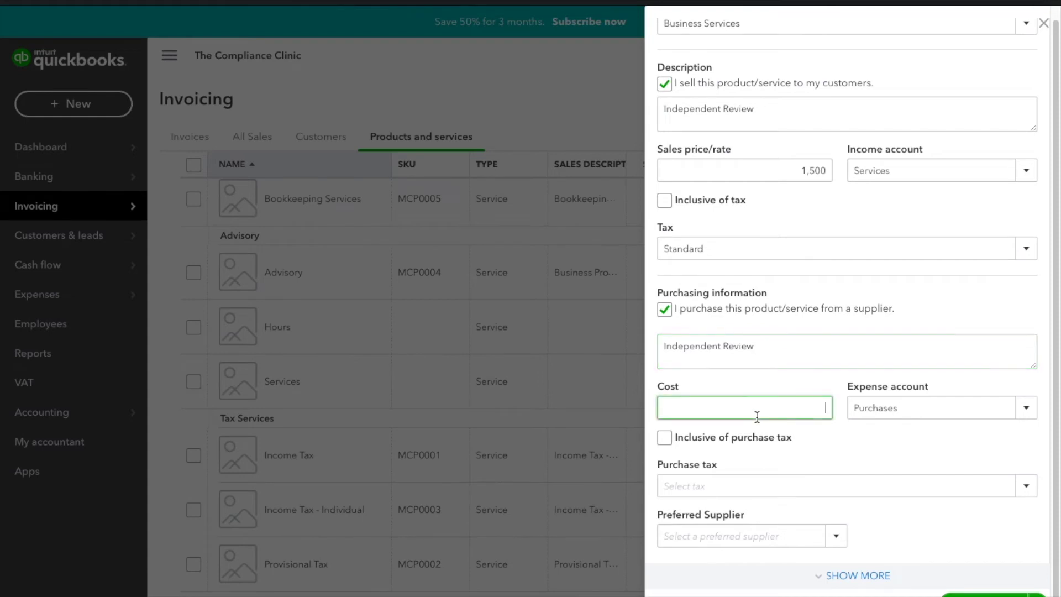
text(1000)
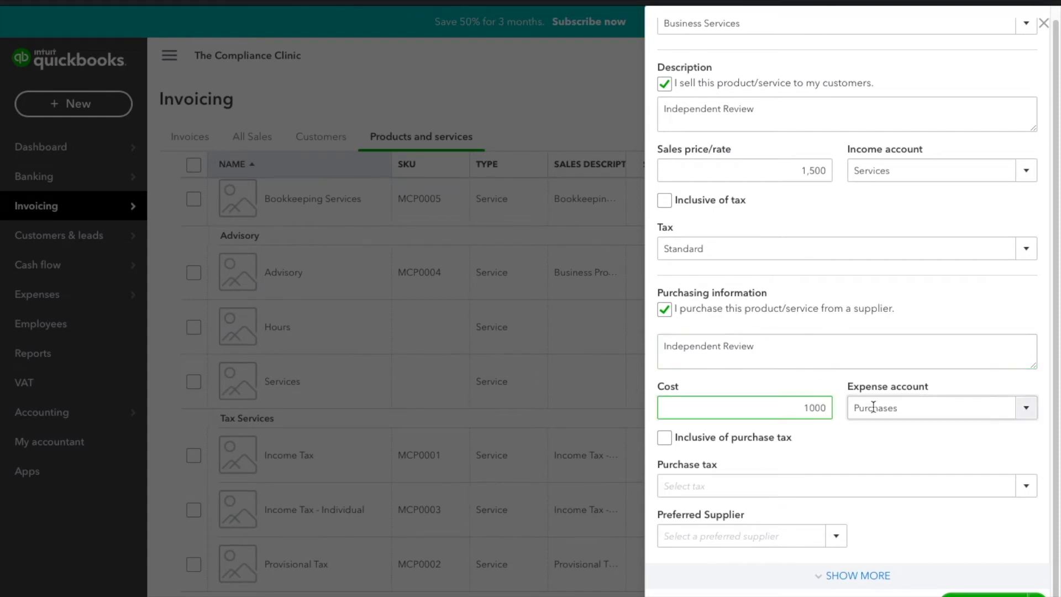
click(1030, 410)
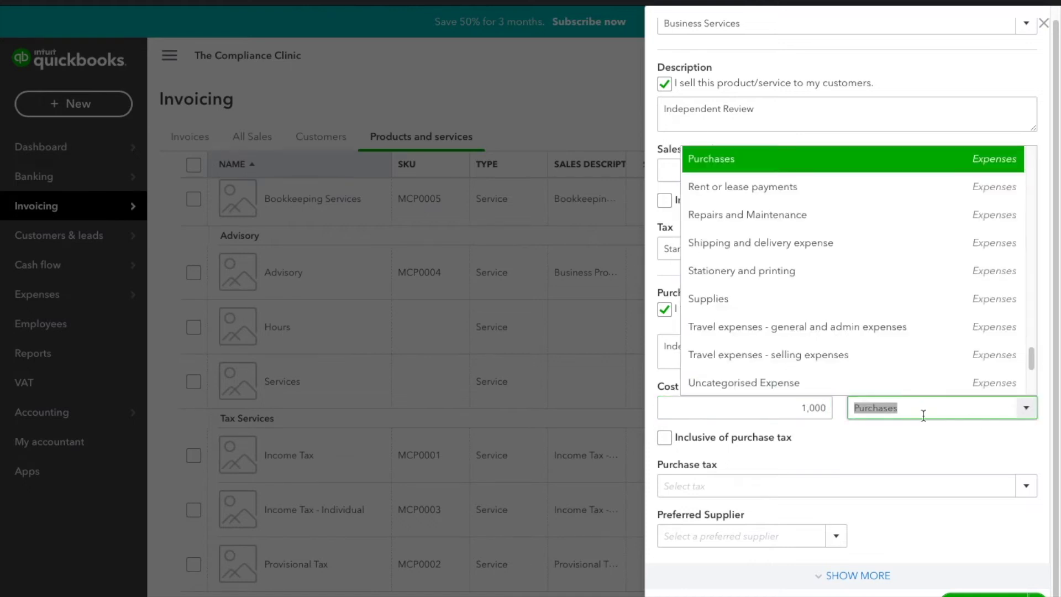
scroll(868, 279, up, 3)
scroll(867, 279, up, 6)
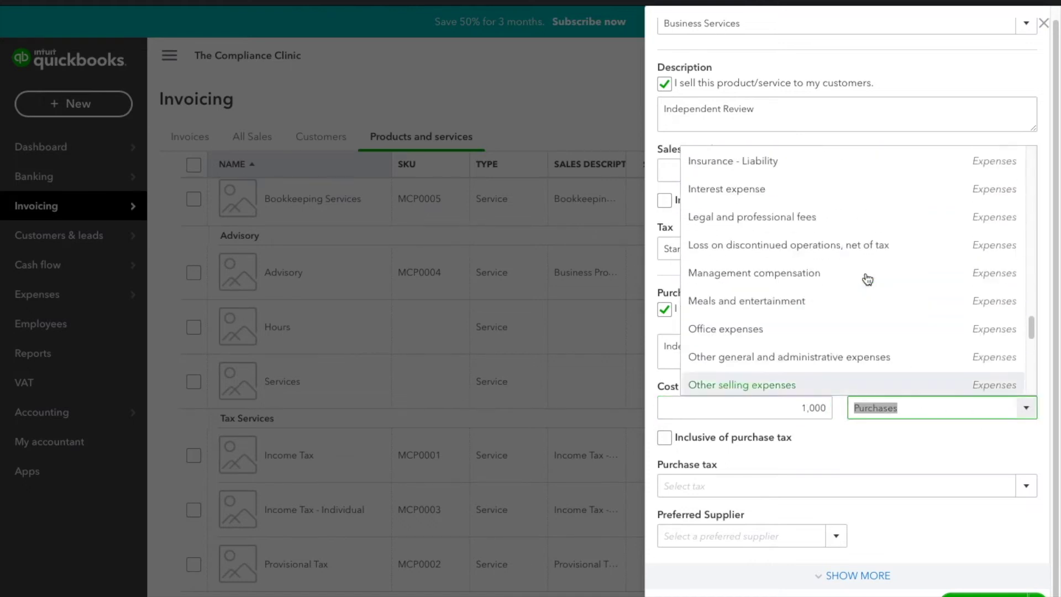
scroll(867, 279, up, 3)
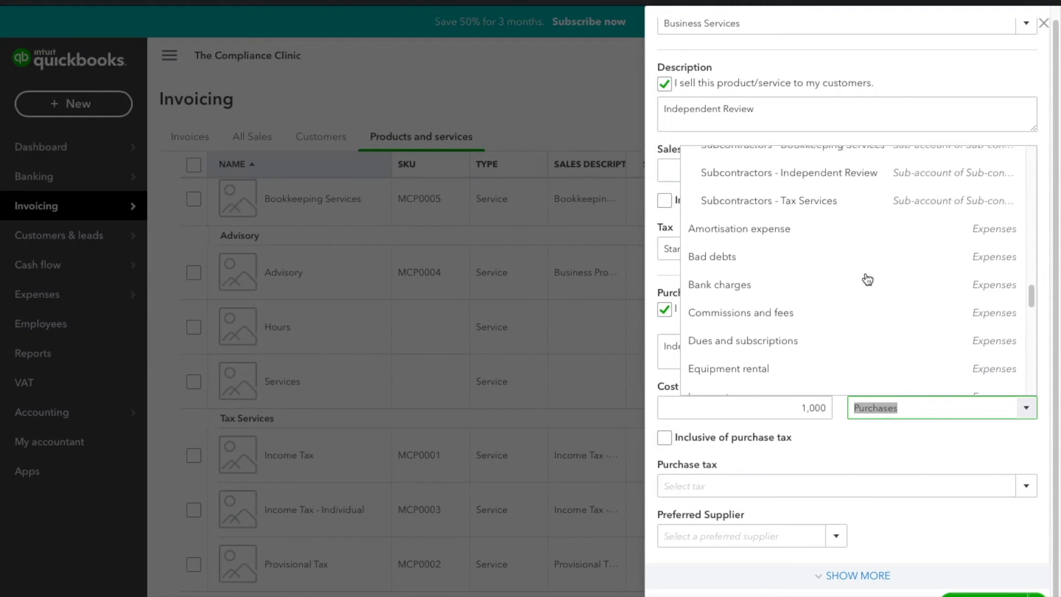
click(842, 209)
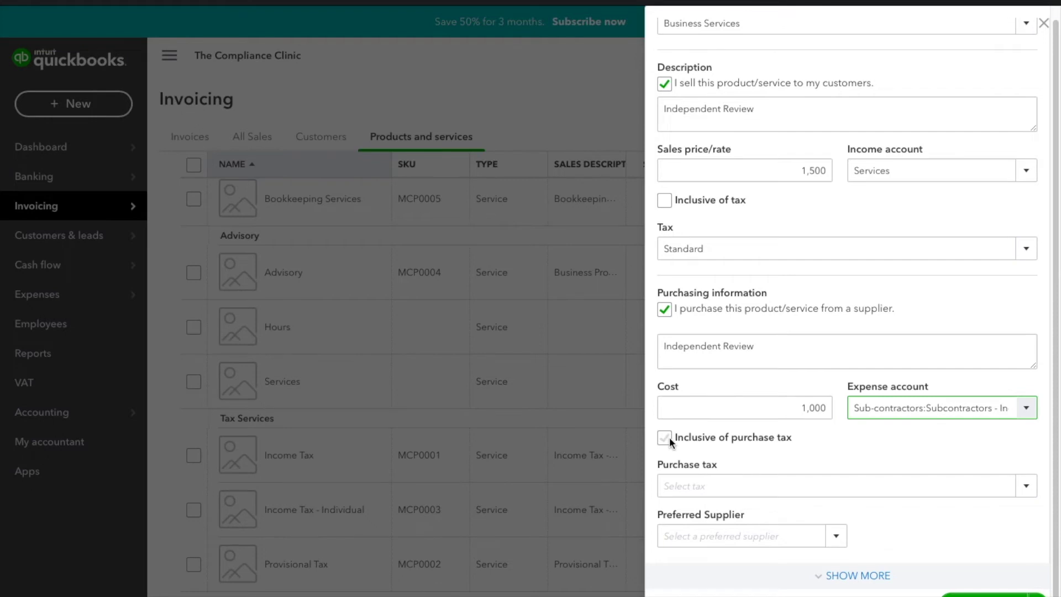
click(1025, 407)
scroll(883, 285, up, 3)
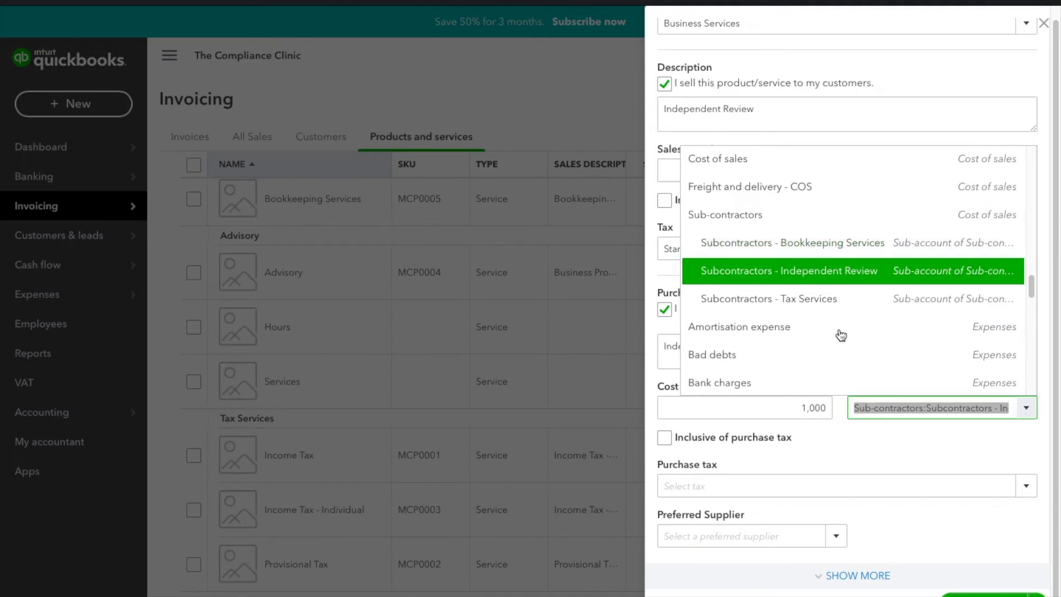
click(860, 445)
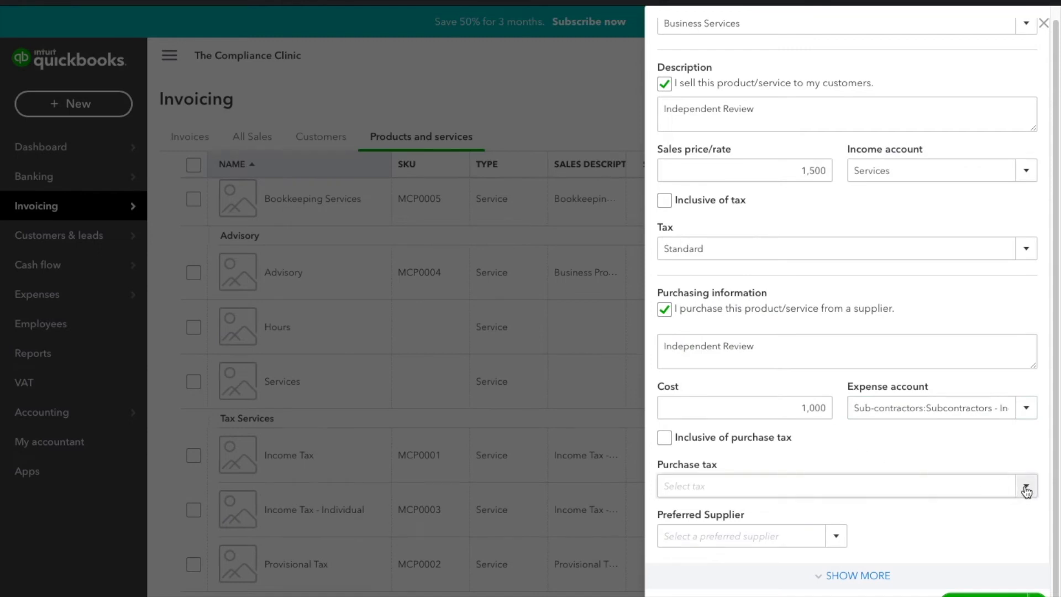
click(834, 536)
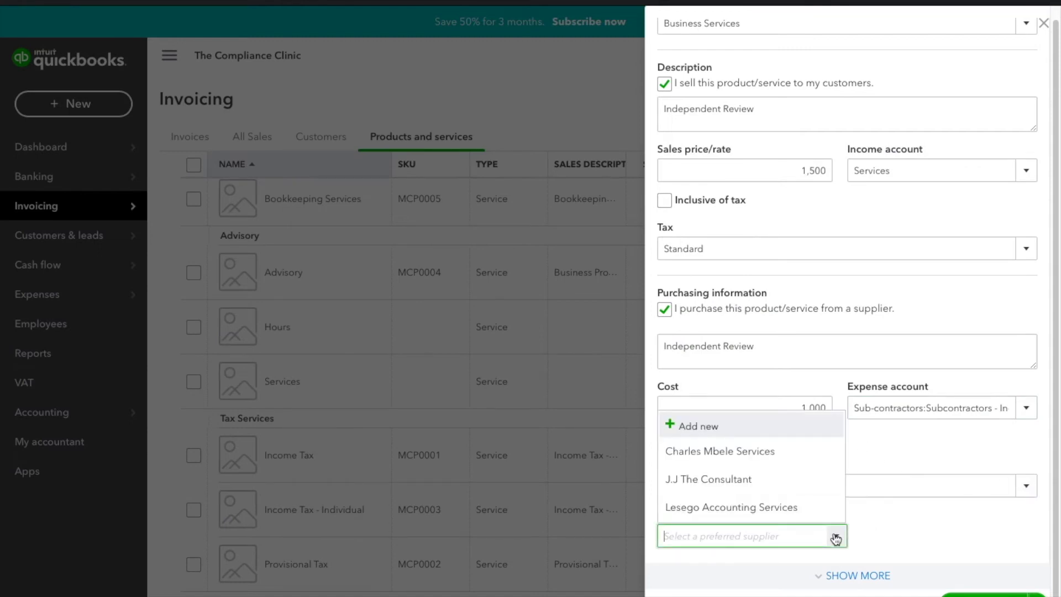
click(772, 457)
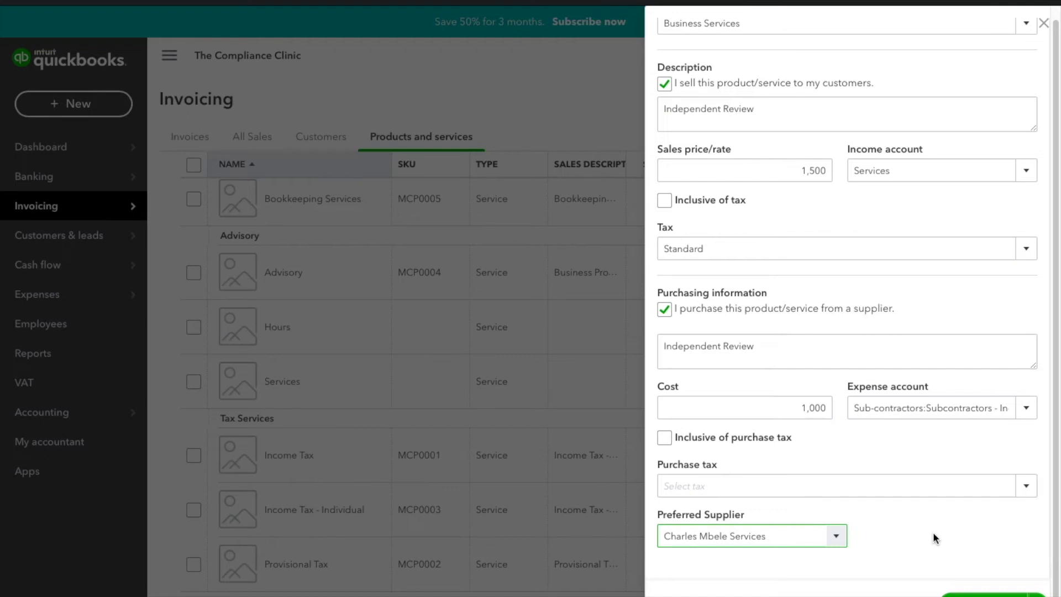
Save the Independent Review service and close the blank new-service form
click(981, 593)
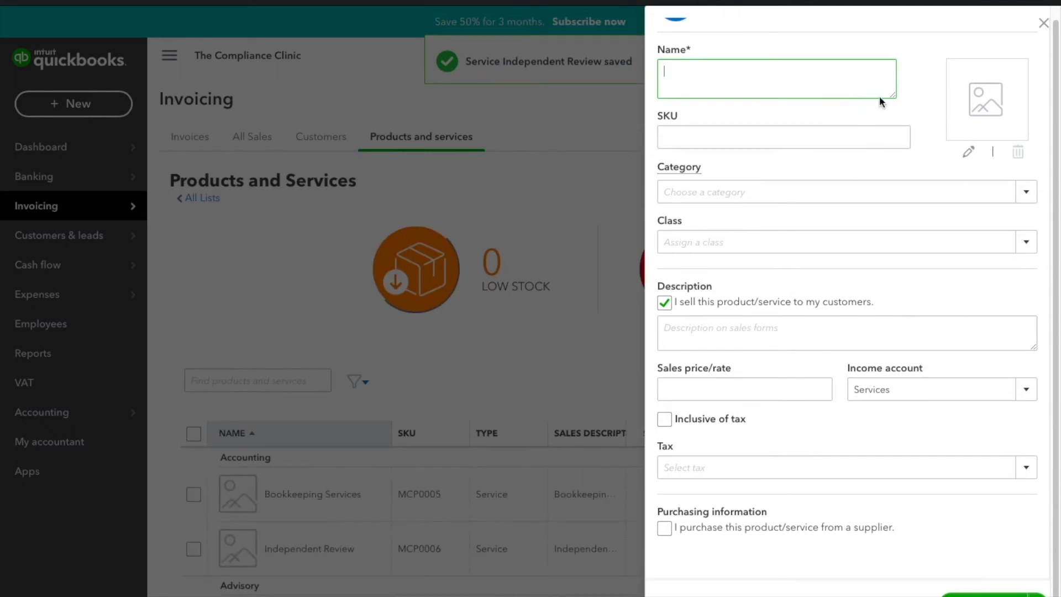
click(1043, 23)
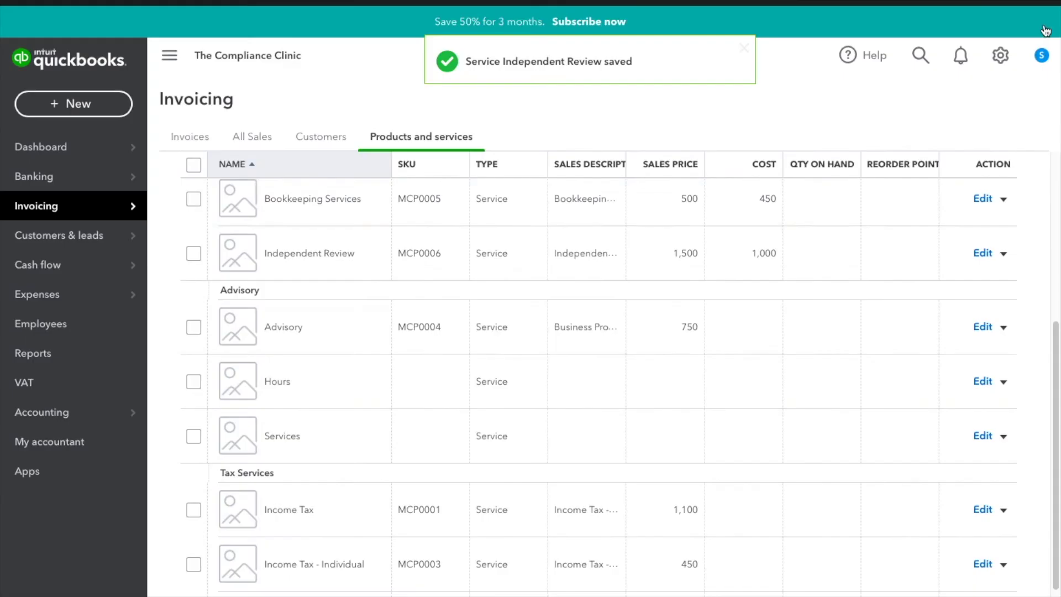
scroll(810, 199, down, 2)
scroll(810, 199, up, 1)
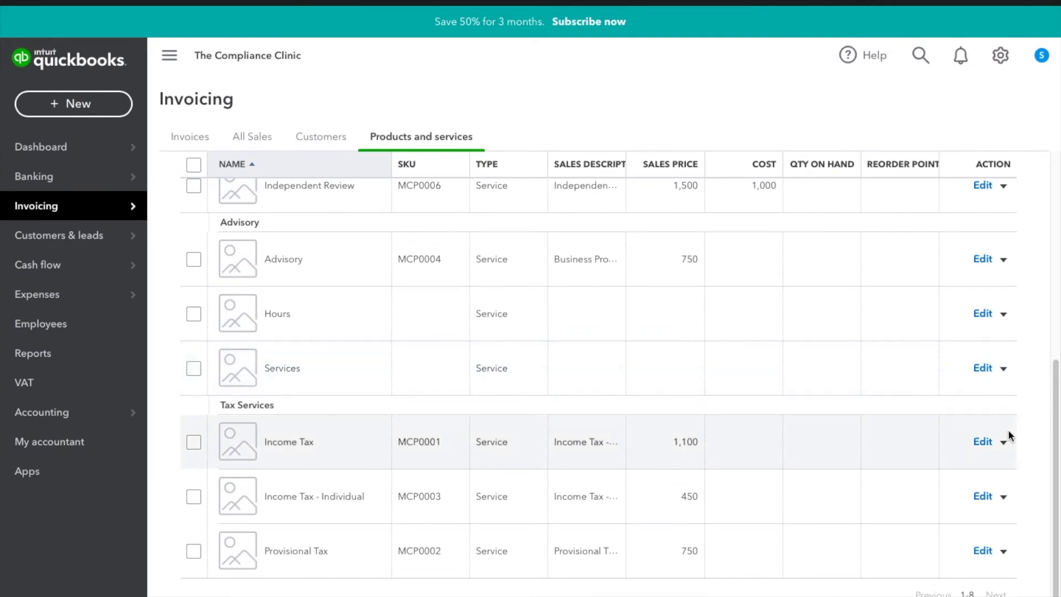
click(983, 443)
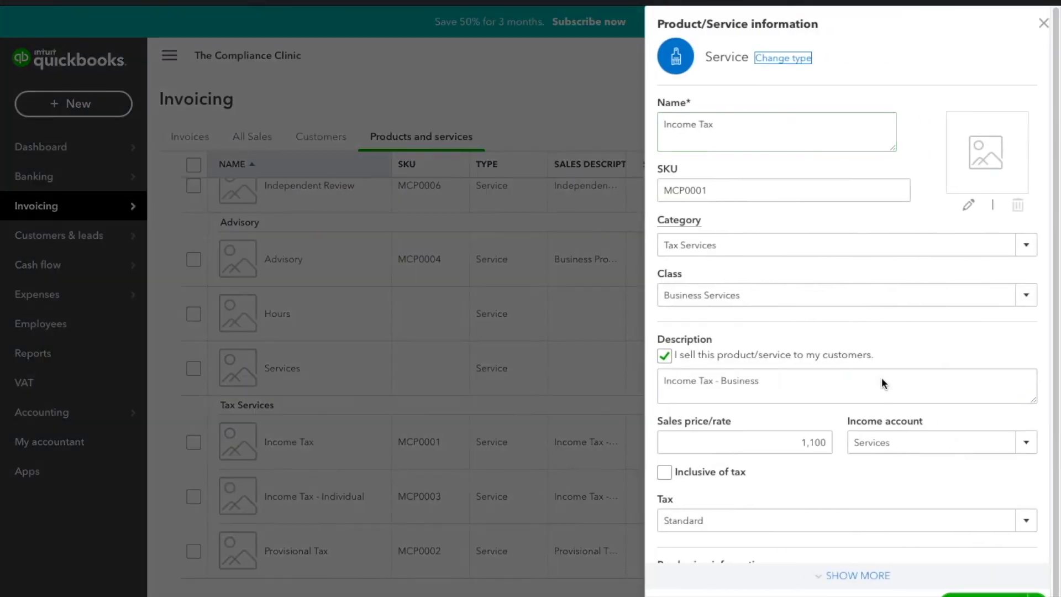
scroll(862, 353, down, 1)
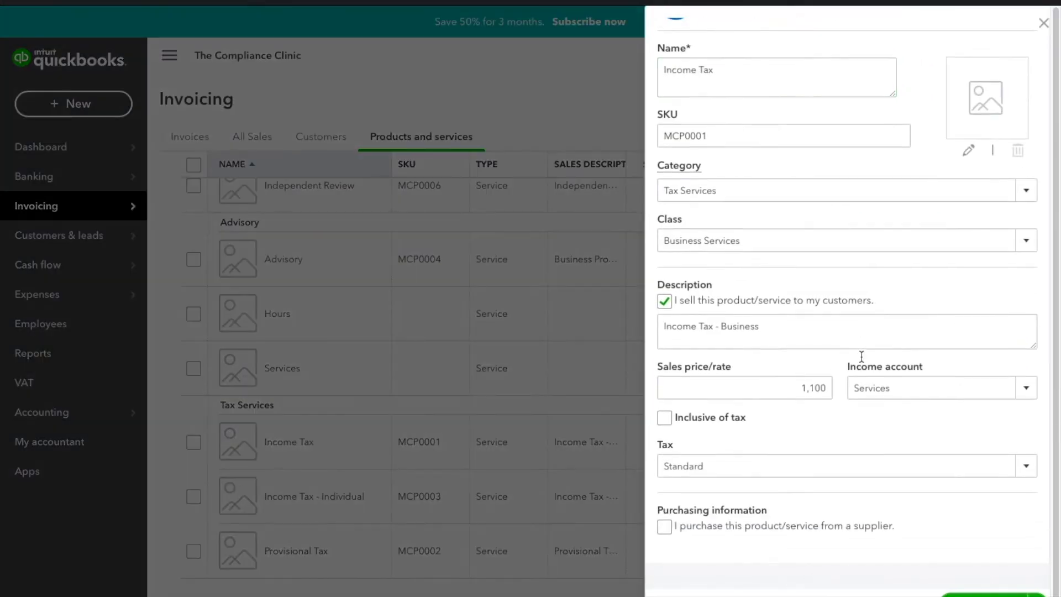
click(844, 327)
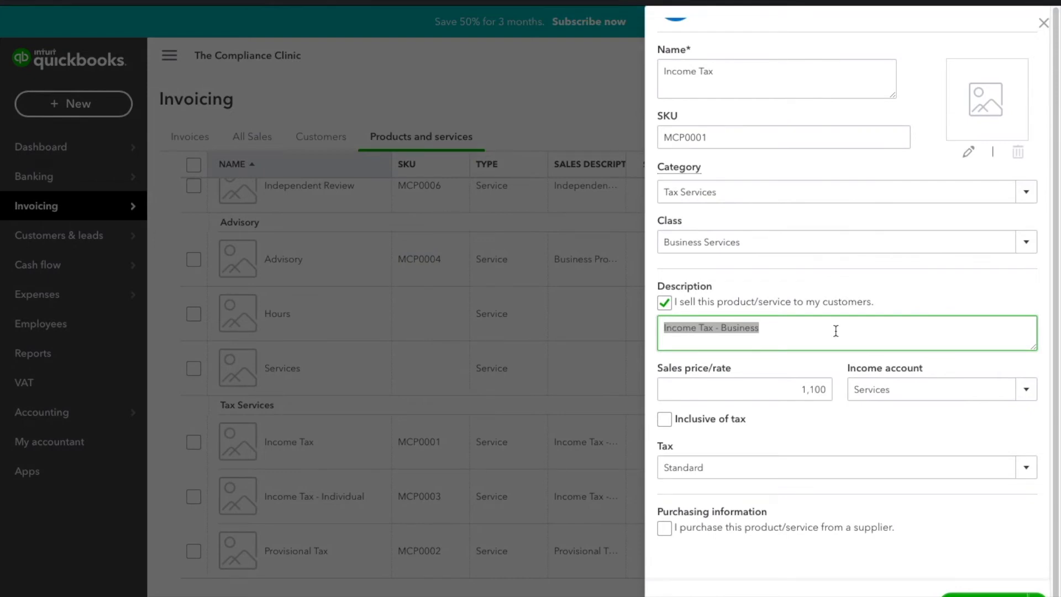
click(665, 527)
scroll(668, 528, down, 4)
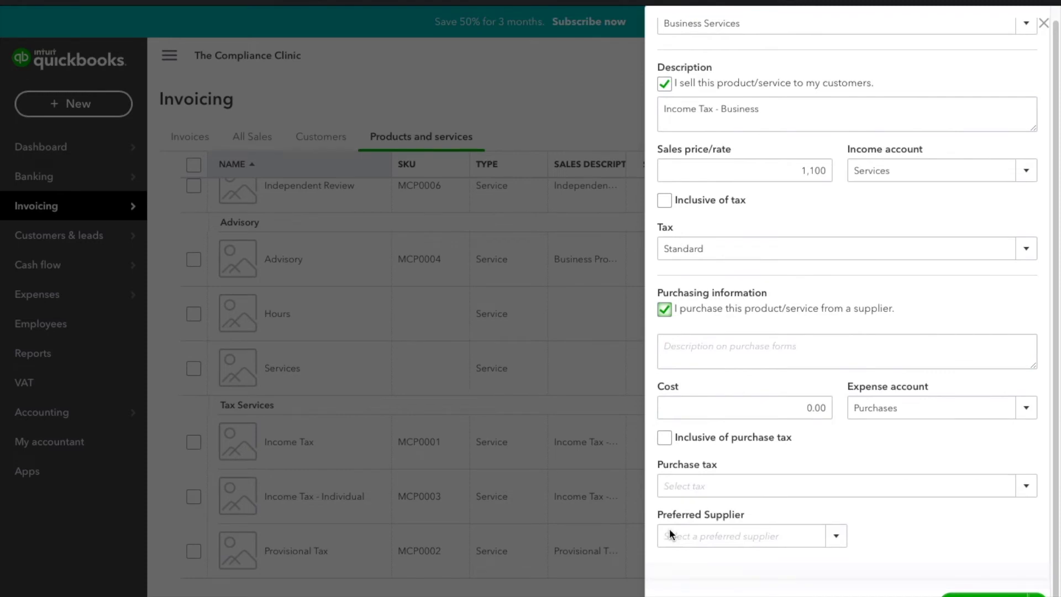
click(700, 354)
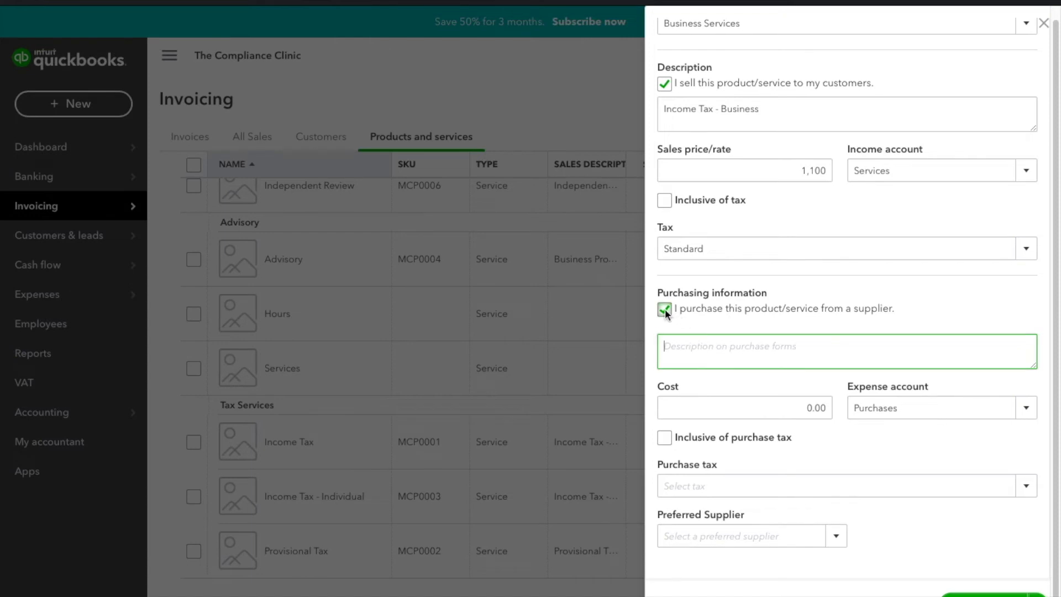
click(1044, 24)
scroll(777, 304, up, 3)
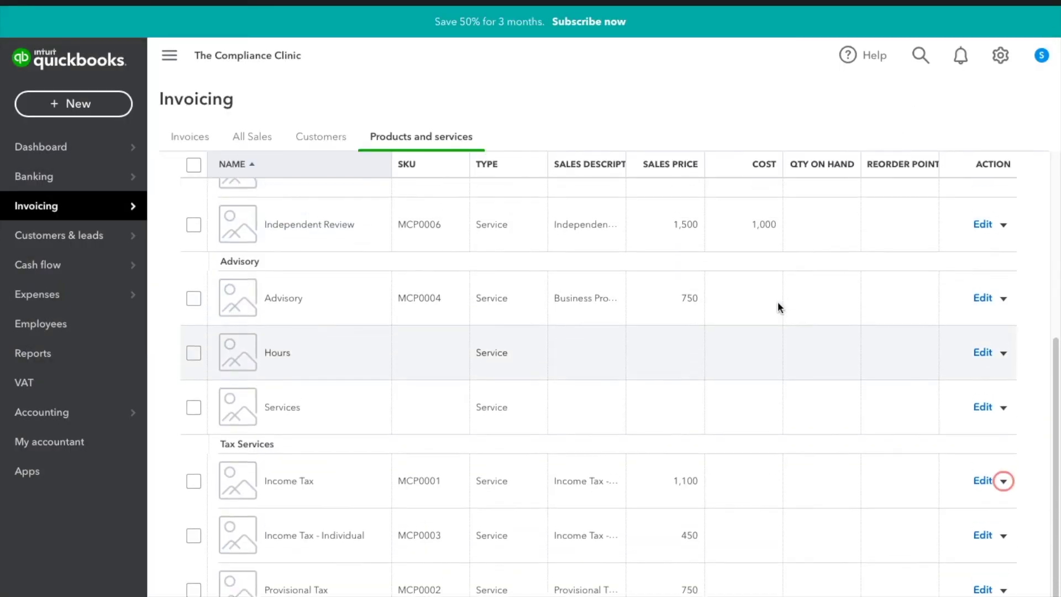
scroll(777, 303, up, 2)
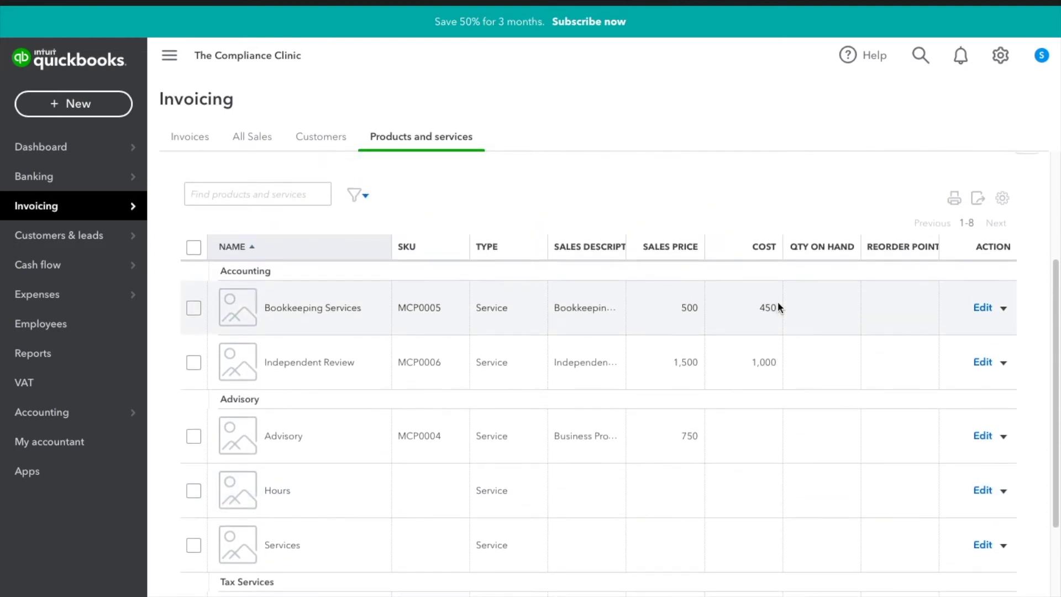
scroll(777, 300, down, 1)
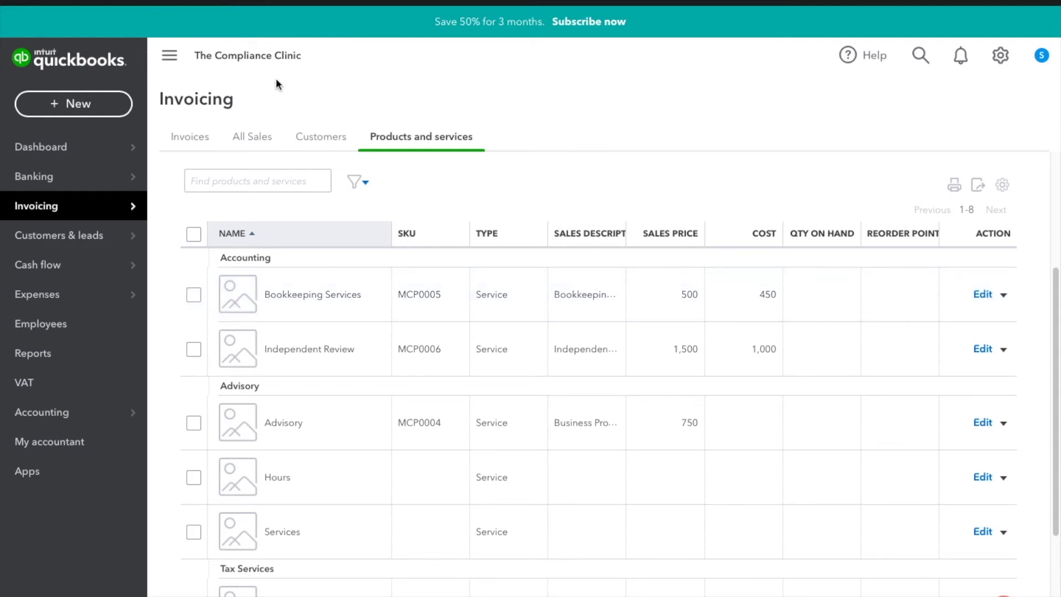
click(97, 105)
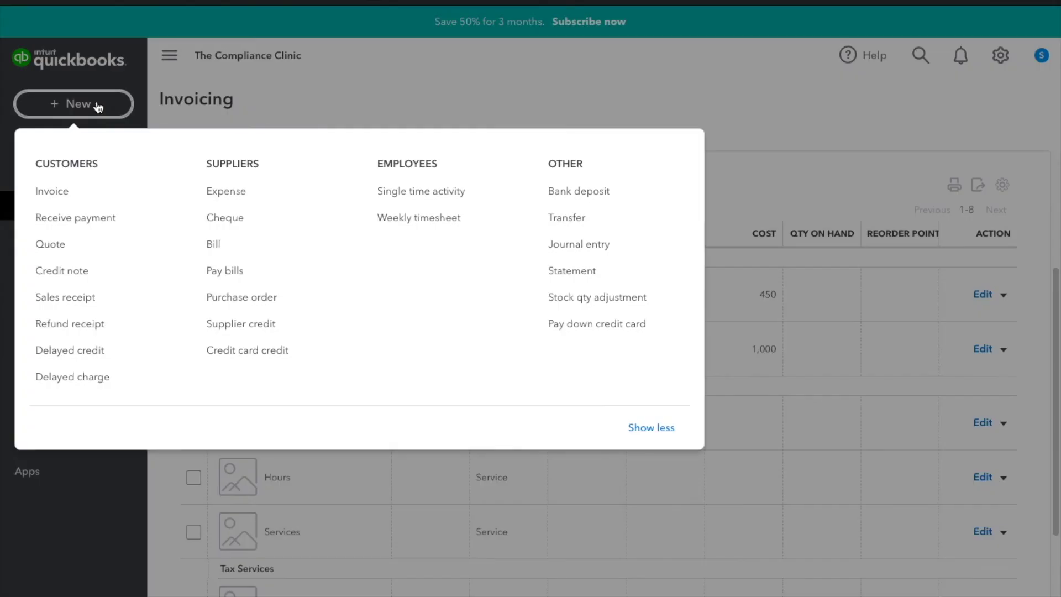
click(268, 298)
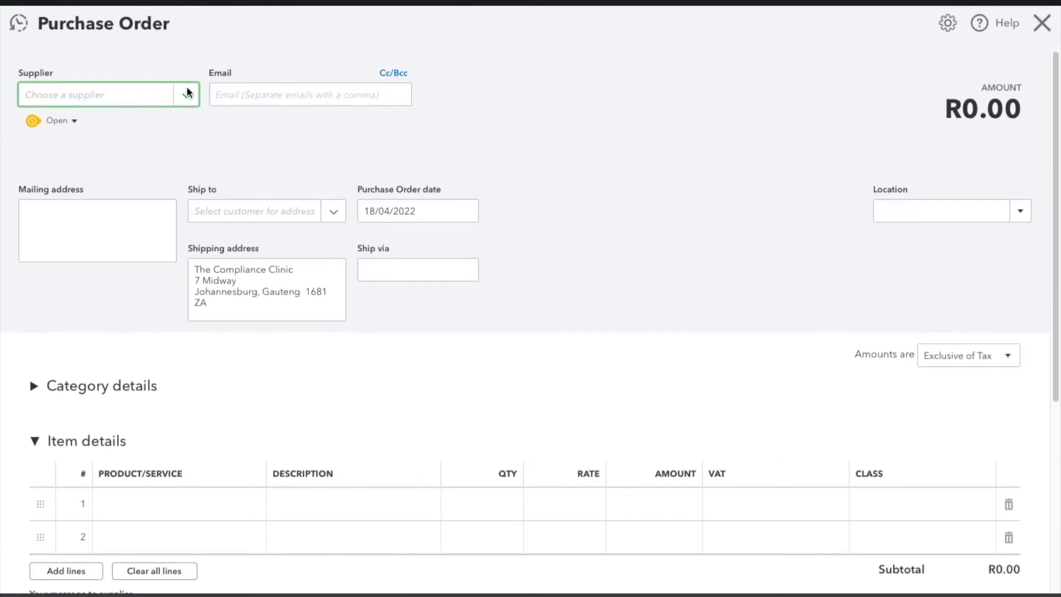
click(187, 93)
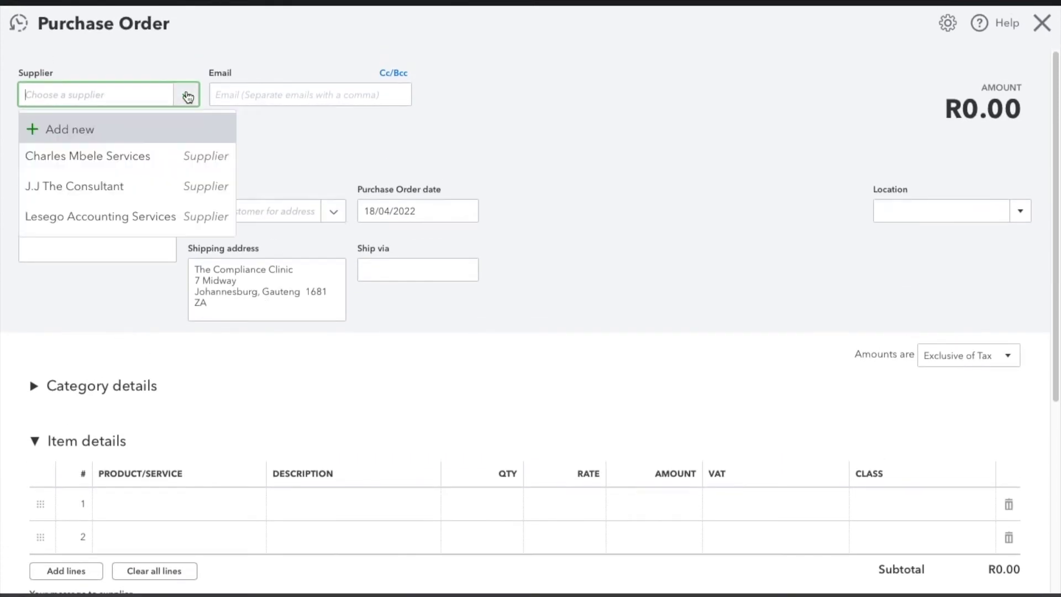
click(164, 160)
Add the Independent Review service as the first item line of the purchase order
scroll(147, 321, down, 3)
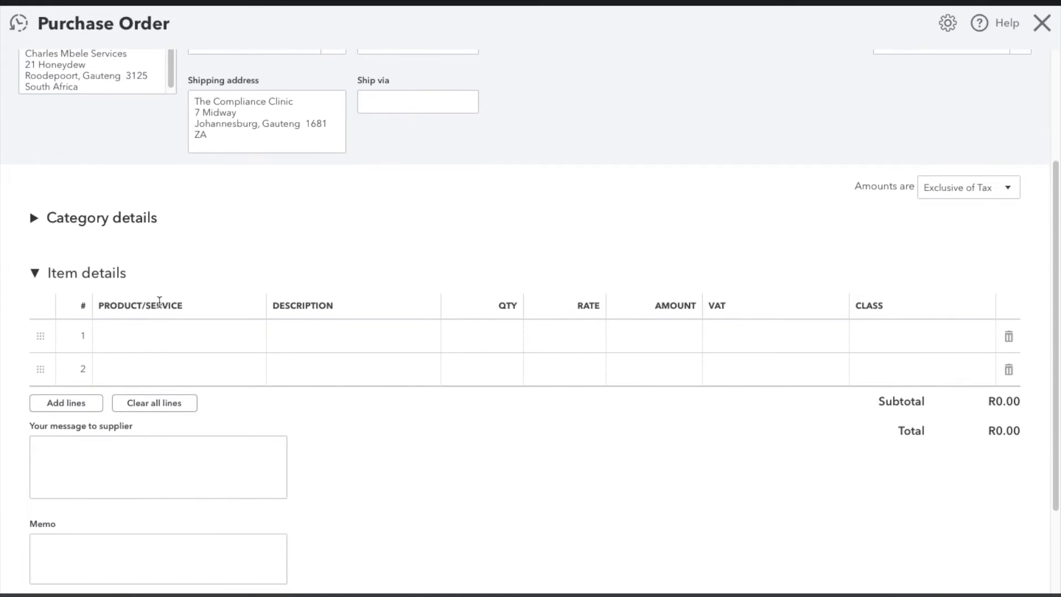
click(177, 336)
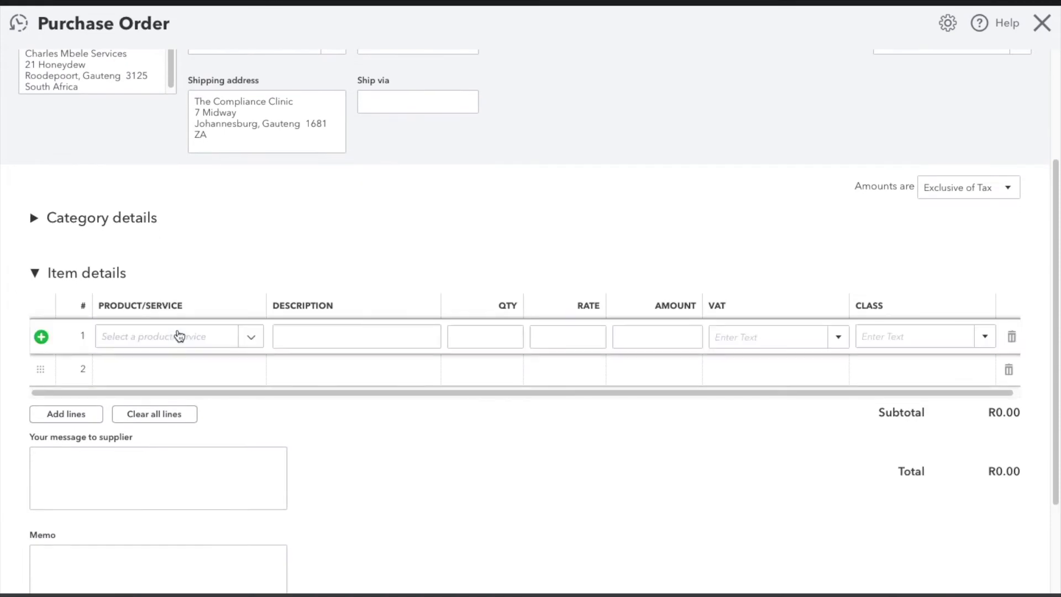
click(255, 337)
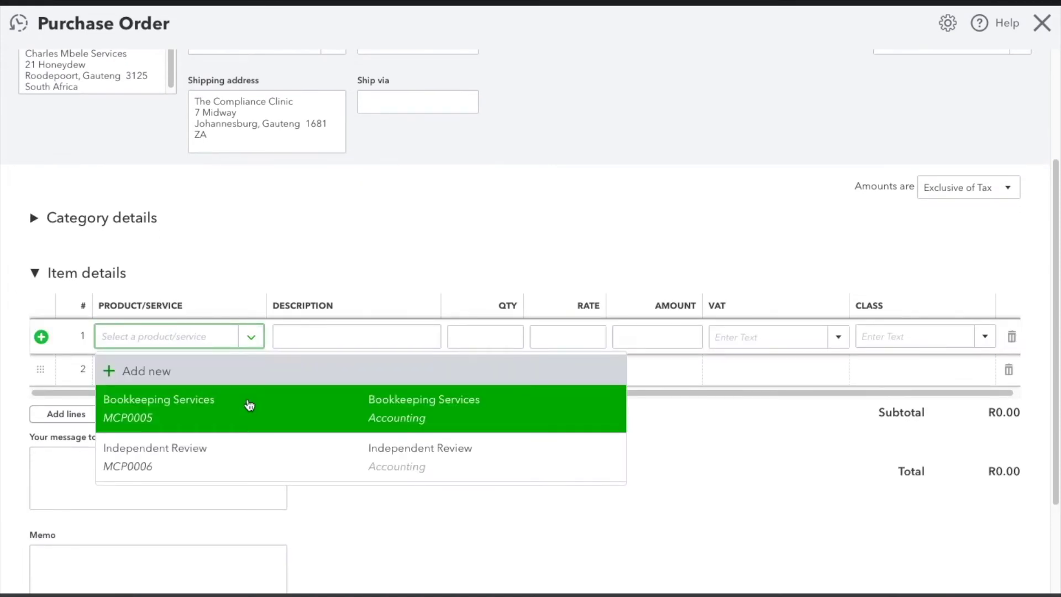
click(241, 452)
click(383, 338)
click(384, 338)
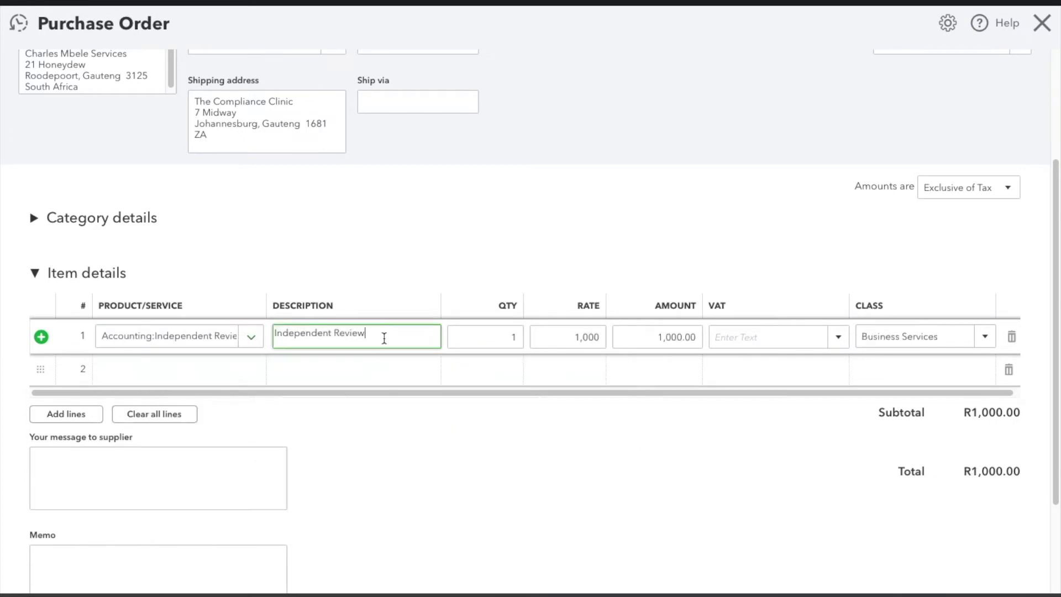
Set the quantity of the Independent Review line to 10
scroll(436, 340, up, 3)
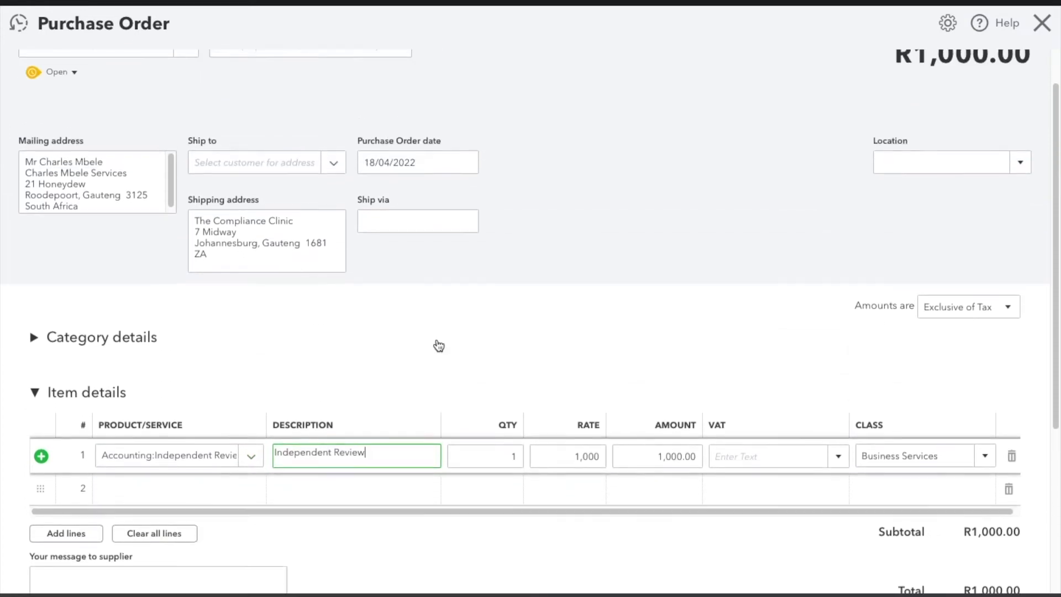
scroll(436, 343, down, 4)
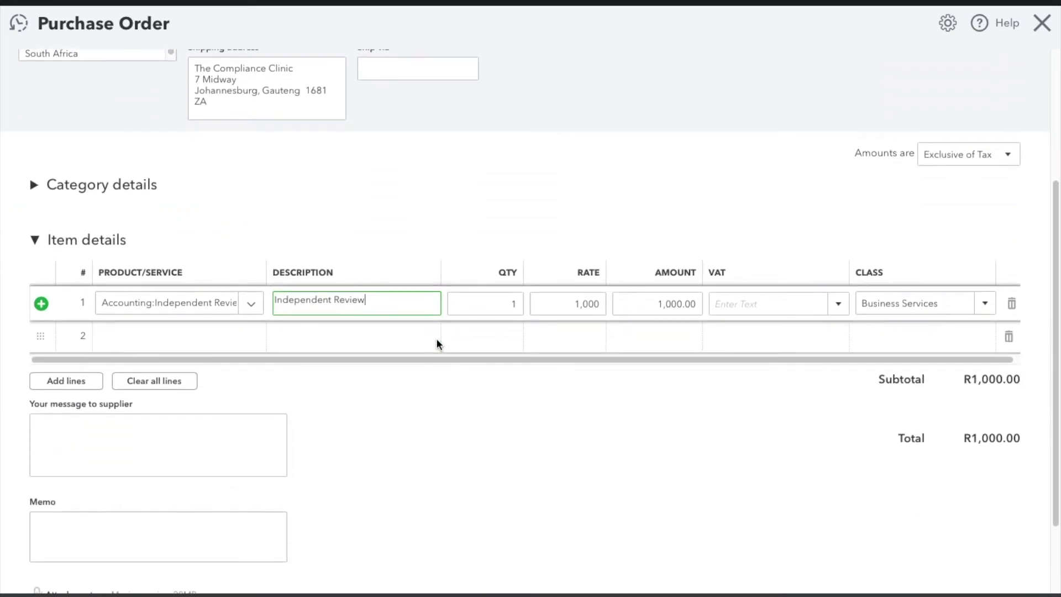
click(498, 302)
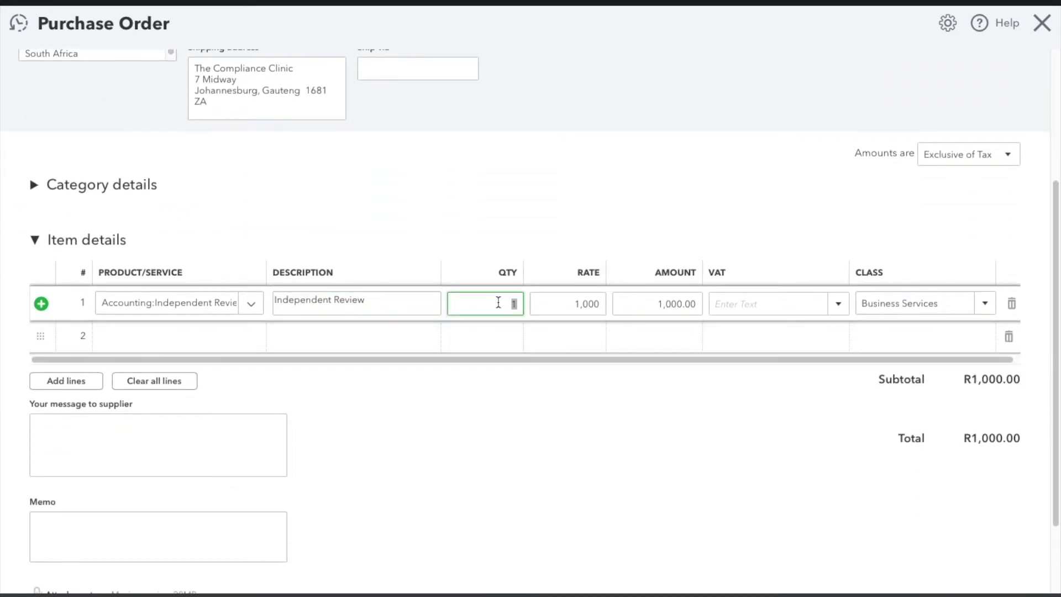
scroll(499, 303, up, 2)
scroll(498, 302, down, 2)
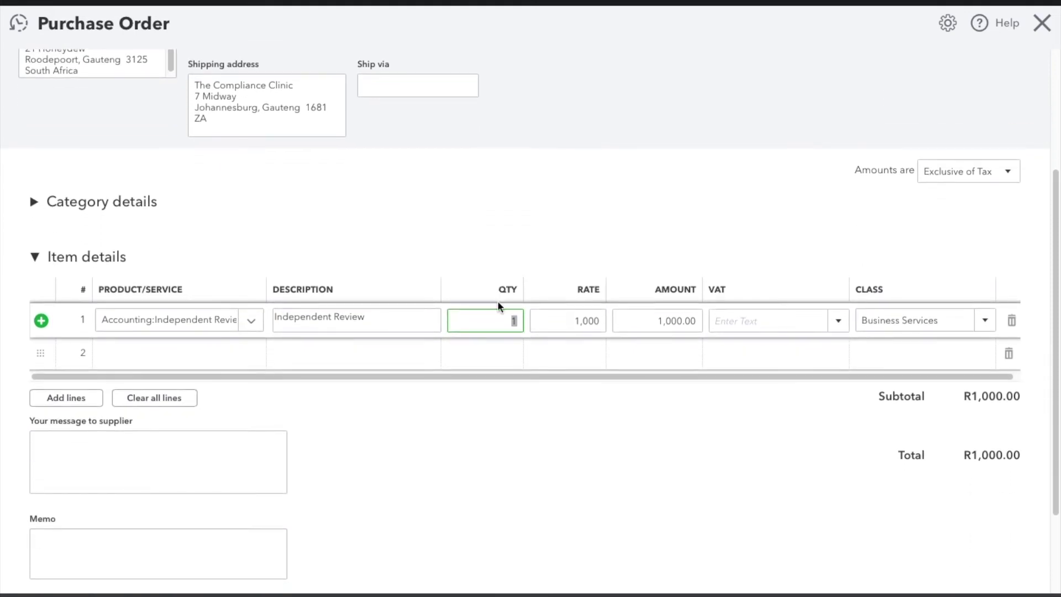
scroll(498, 302, up, 3)
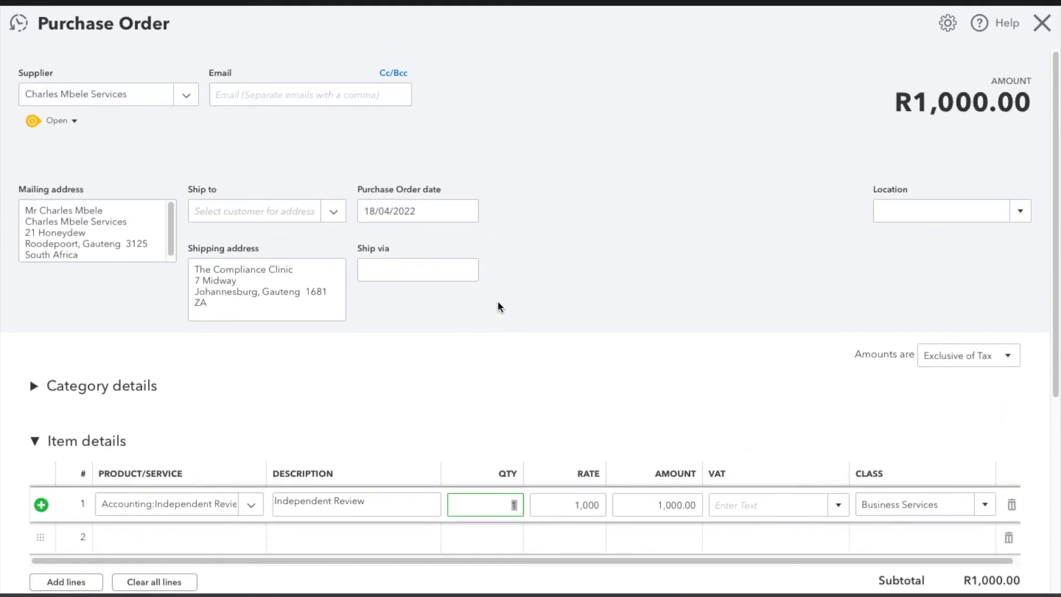
scroll(499, 302, down, 2)
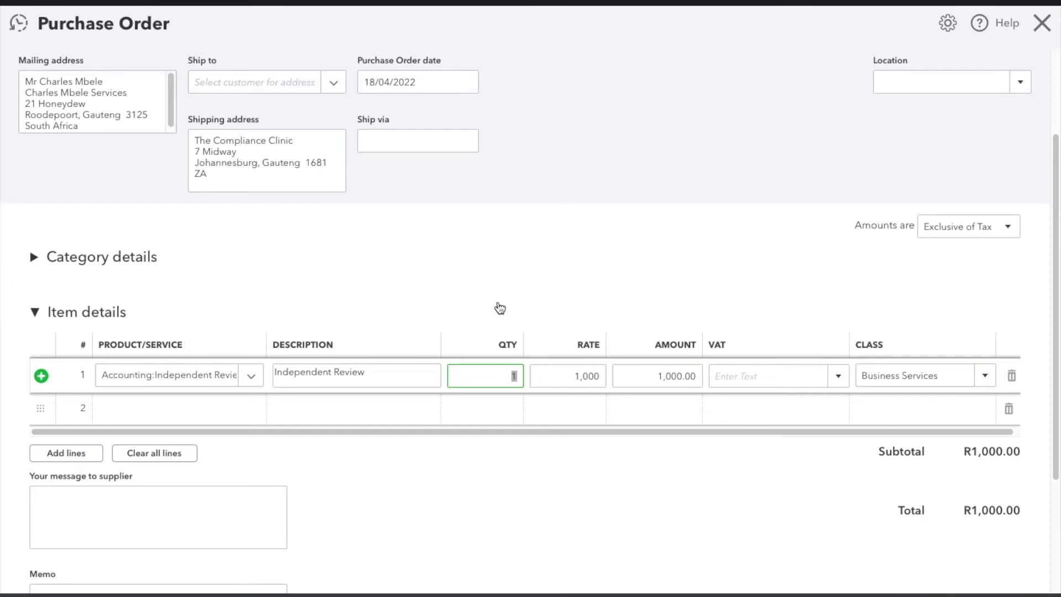
text(10)
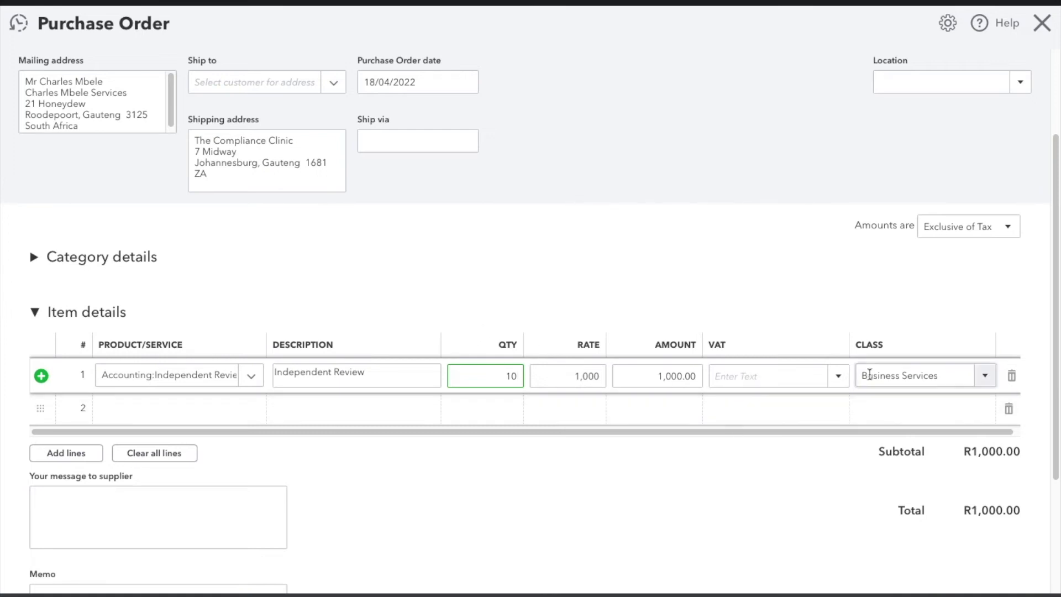
Apply the Standard (15%) VAT rate to the Independent Review line
click(839, 377)
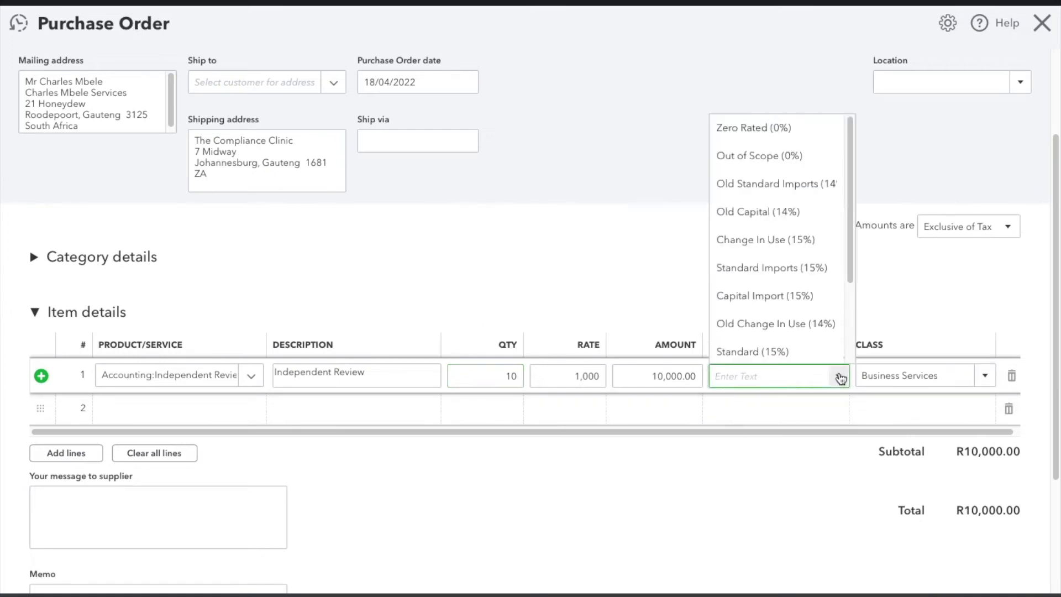
click(823, 351)
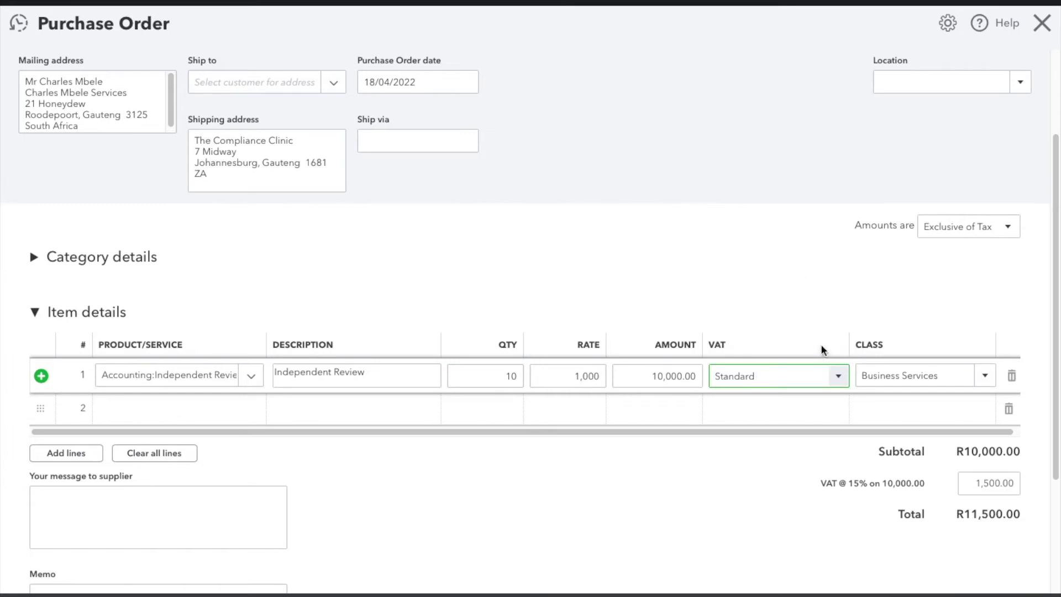
click(814, 286)
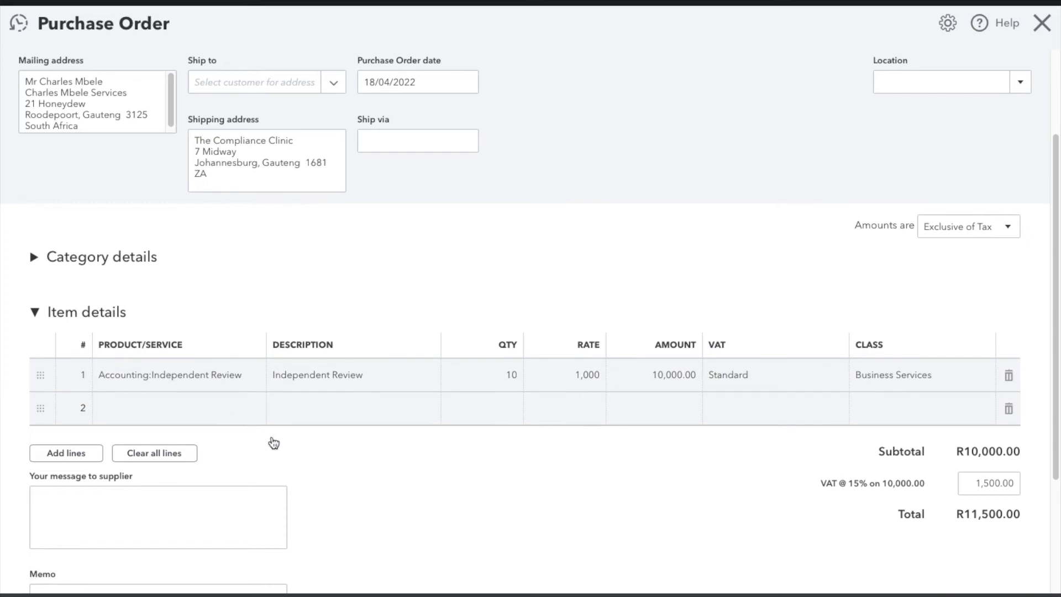
Extend the item line's description to read "Independent Review - XVK Entertainment"
click(375, 378)
click(373, 373)
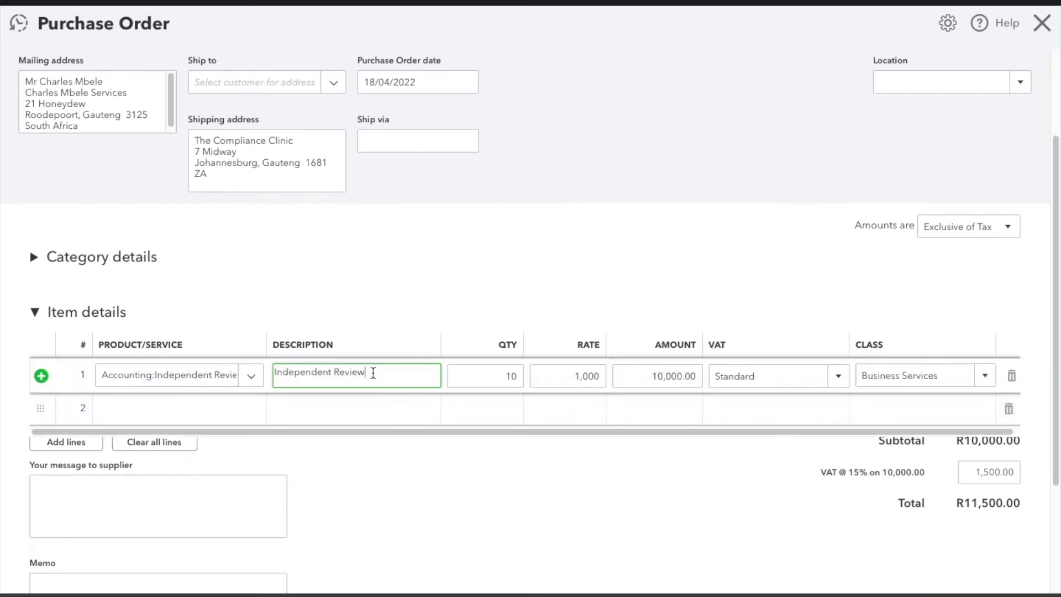
text(- )
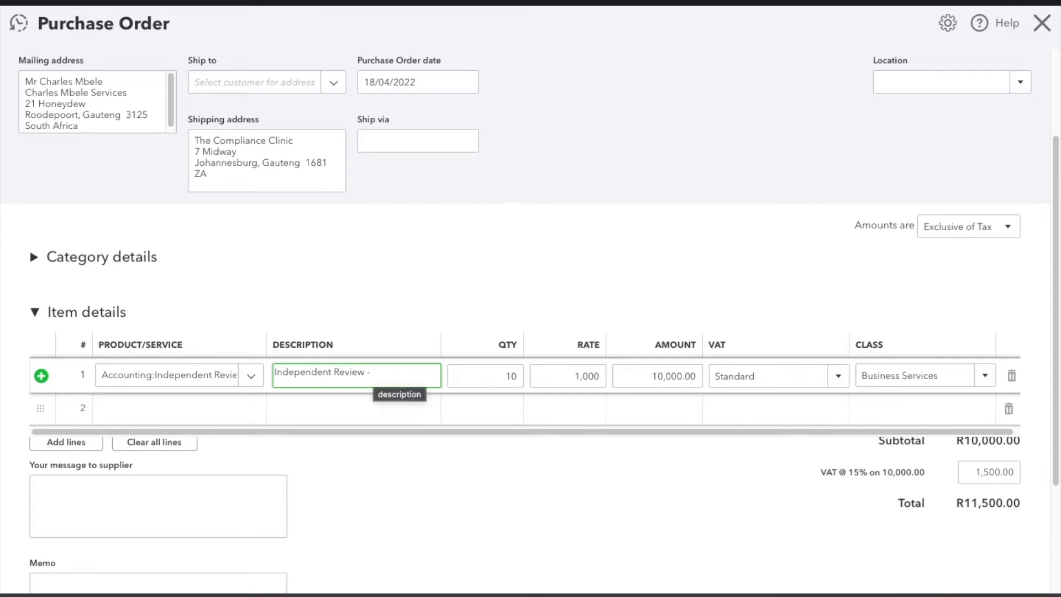
text(XVK E)
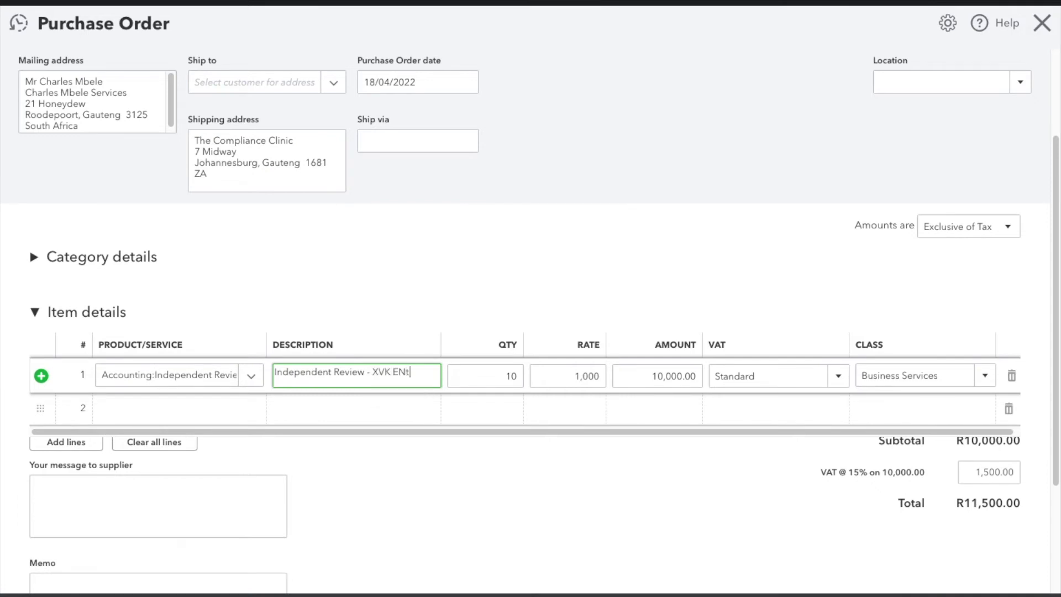
text(ntertainme)
click(409, 244)
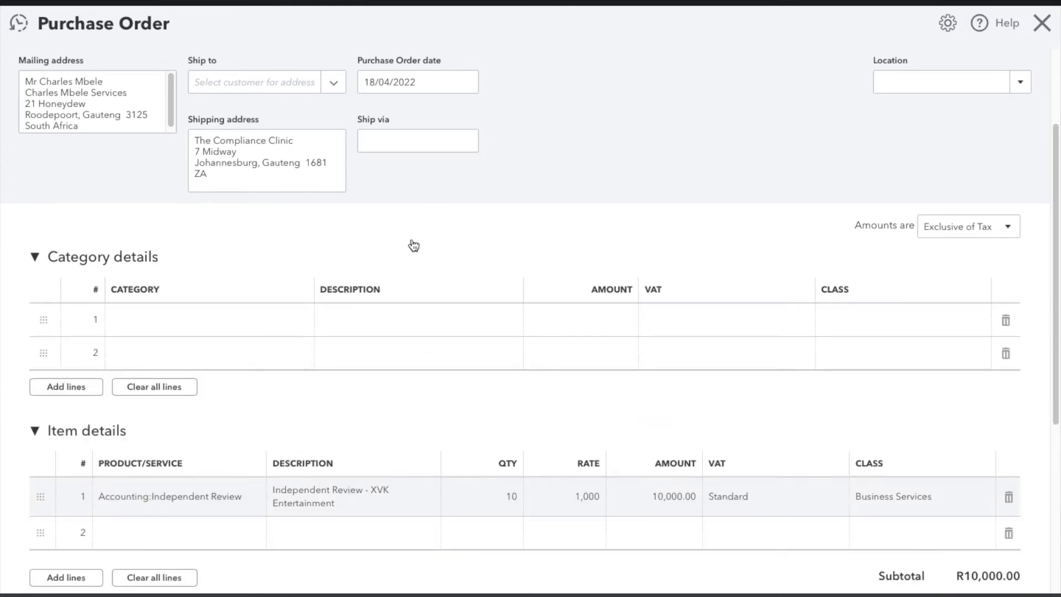
scroll(412, 245, up, 3)
click(334, 211)
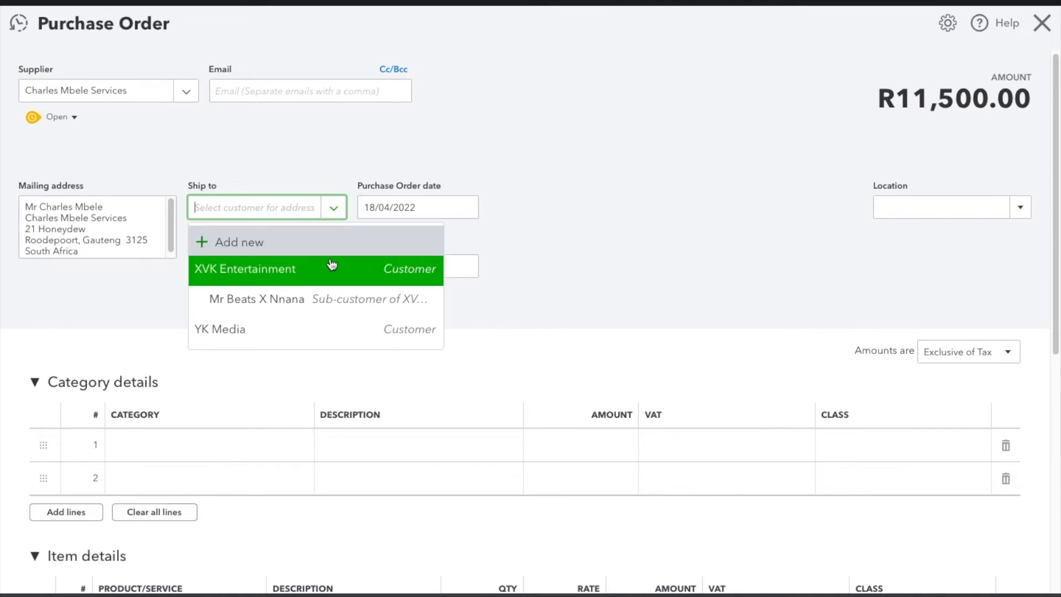
click(573, 240)
click(216, 459)
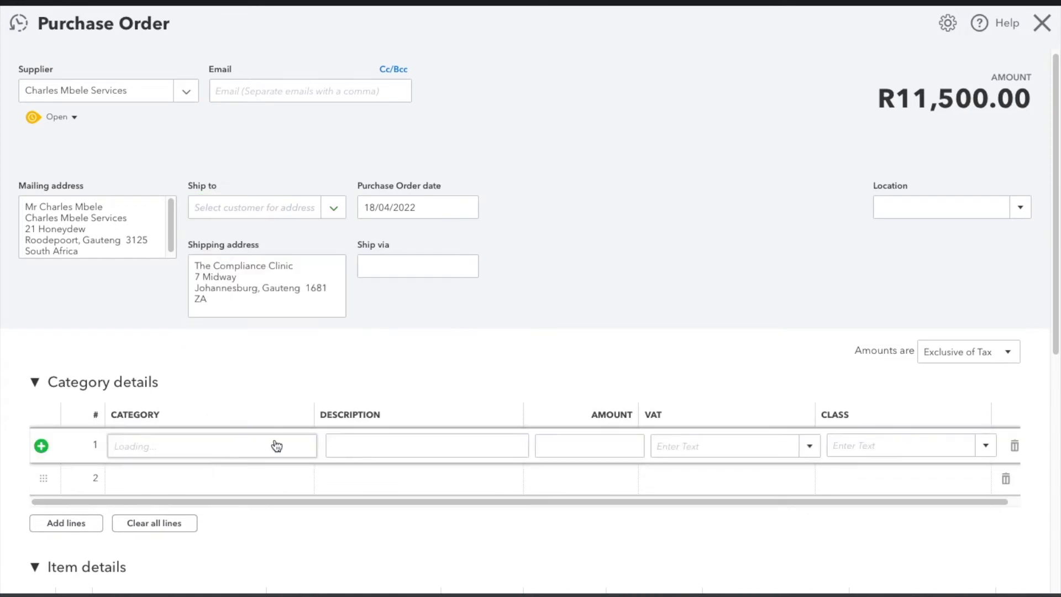
click(307, 447)
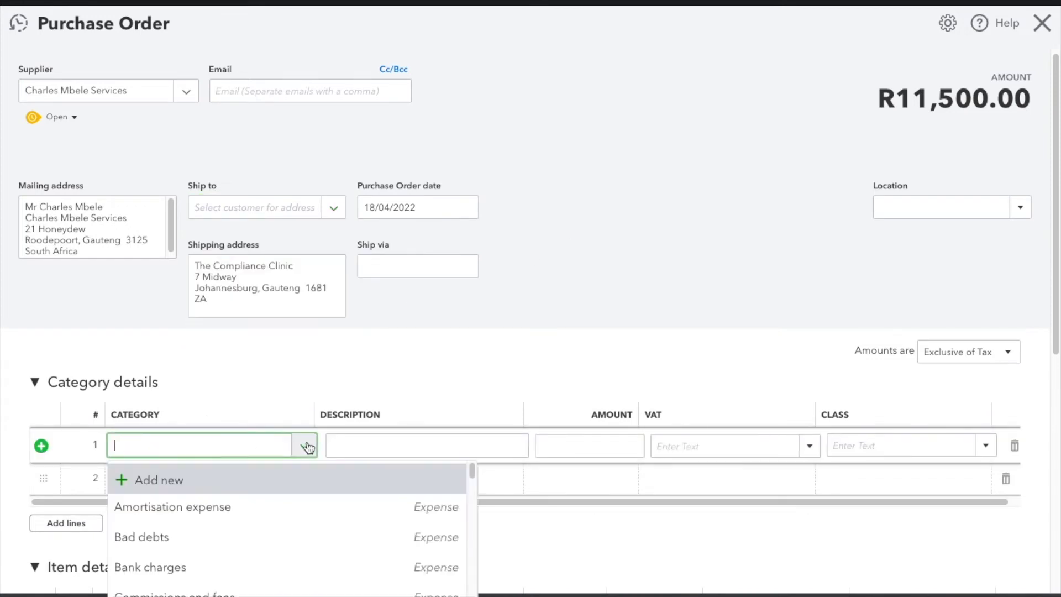
click(306, 445)
click(374, 379)
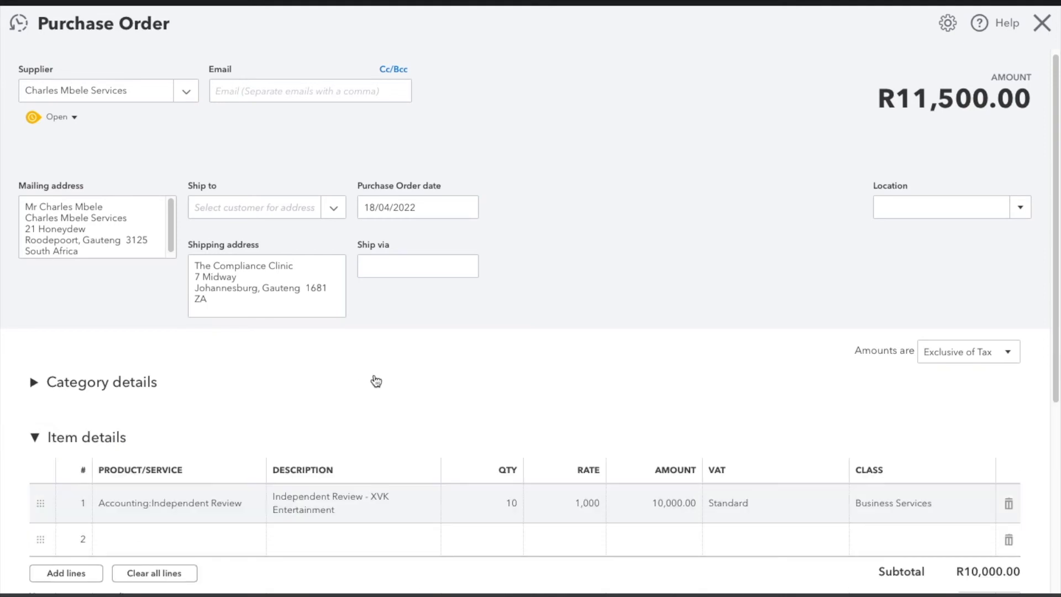
Save and close the Independent Review purchase order
scroll(375, 380, down, 2)
scroll(374, 379, down, 3)
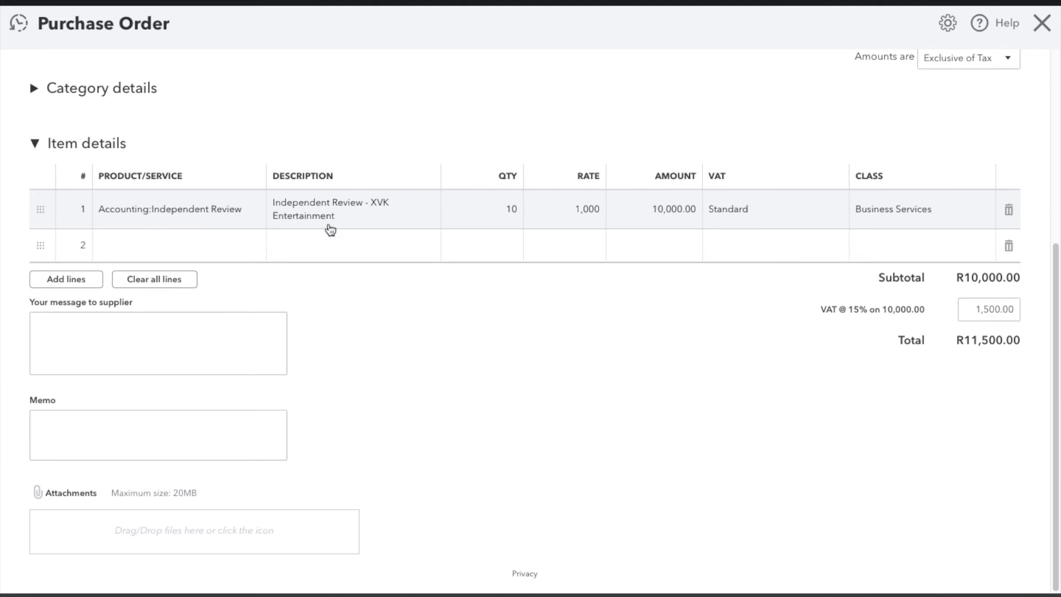
scroll(331, 229, up, 1)
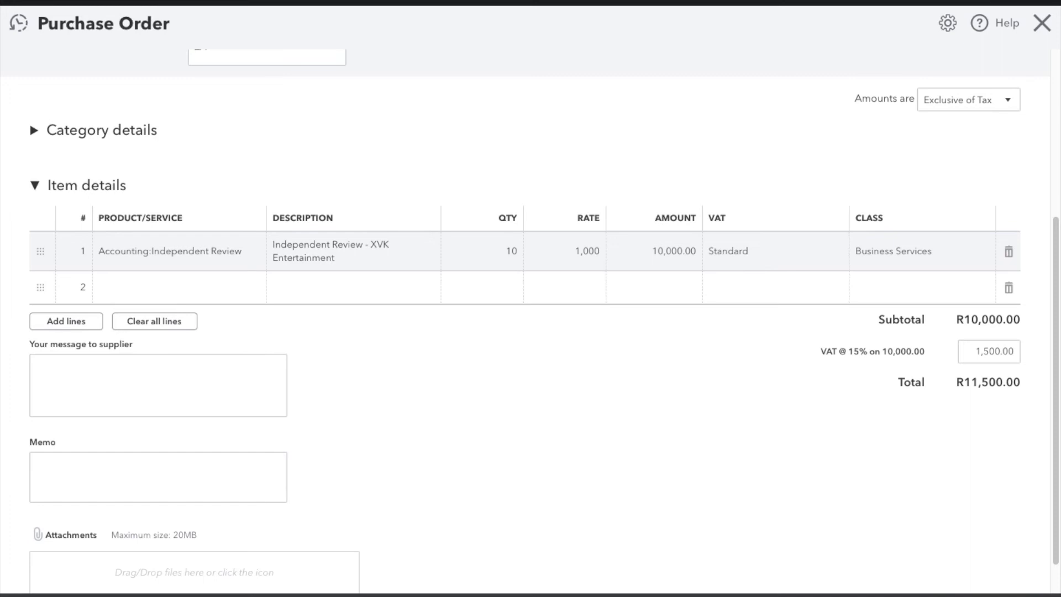
key(ctrl+alt+d)
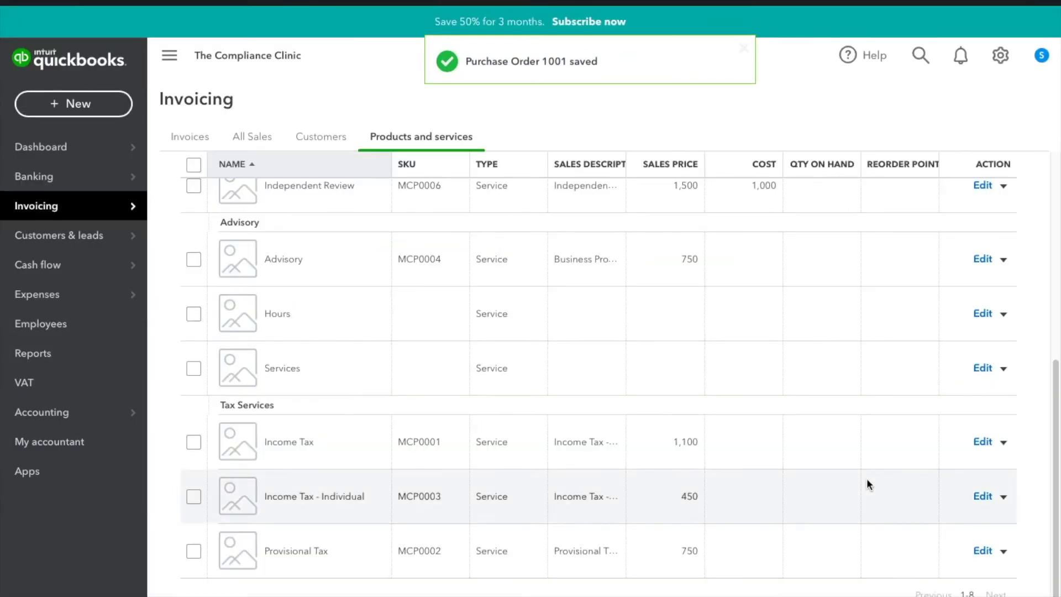
Review the sales prices and costs of the services in the products and services list
scroll(866, 481, up, 7)
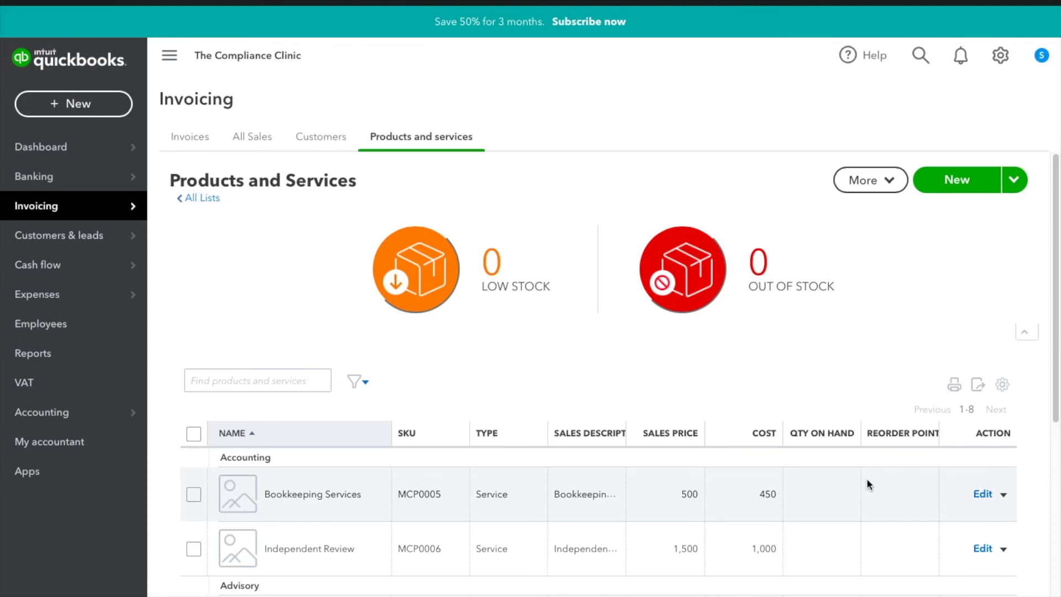
scroll(866, 482, down, 3)
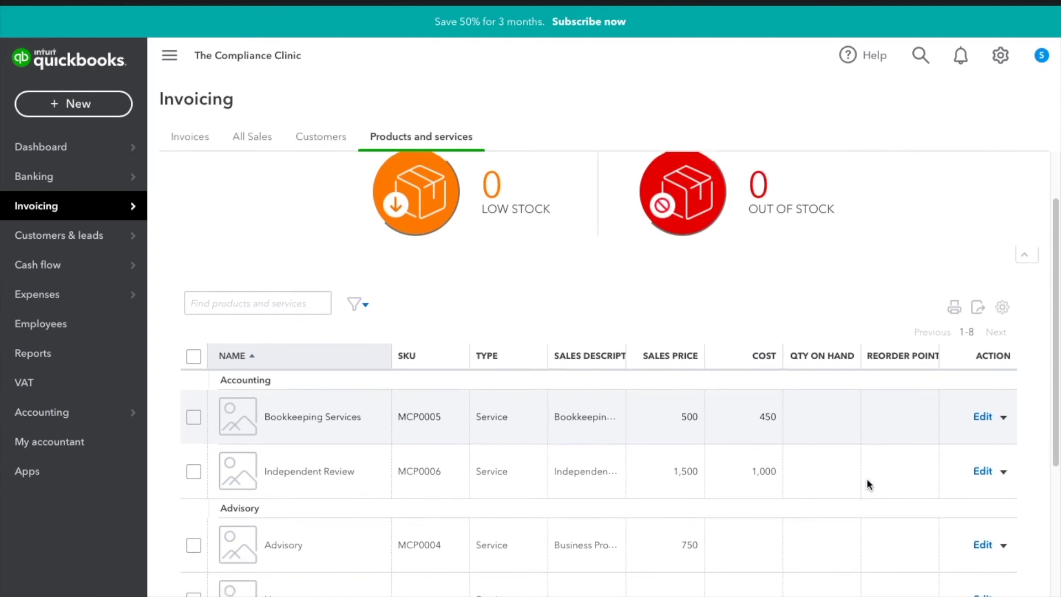
scroll(866, 484, down, 3)
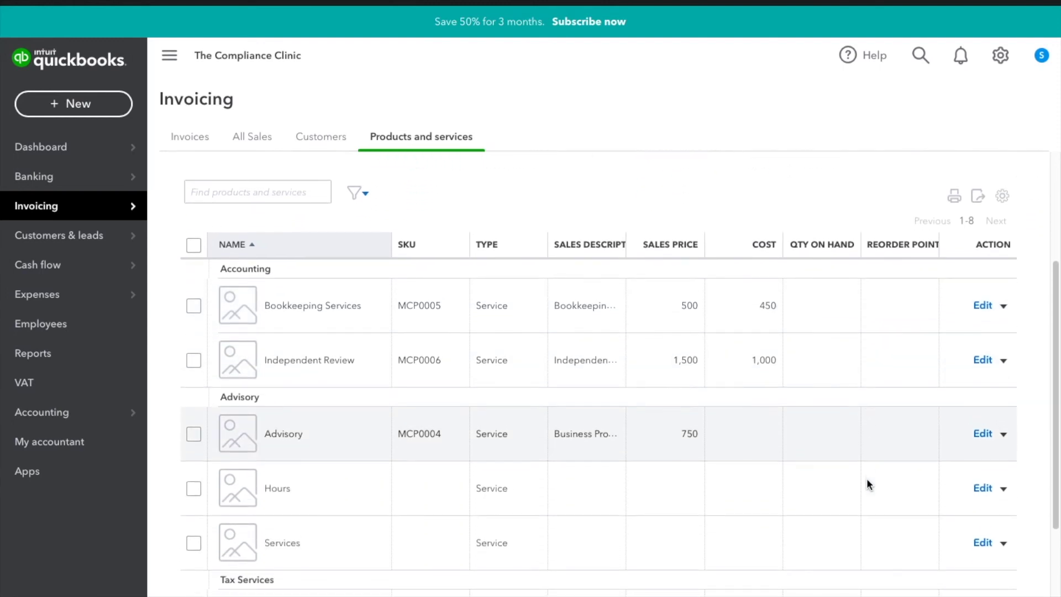
scroll(867, 484, down, 1)
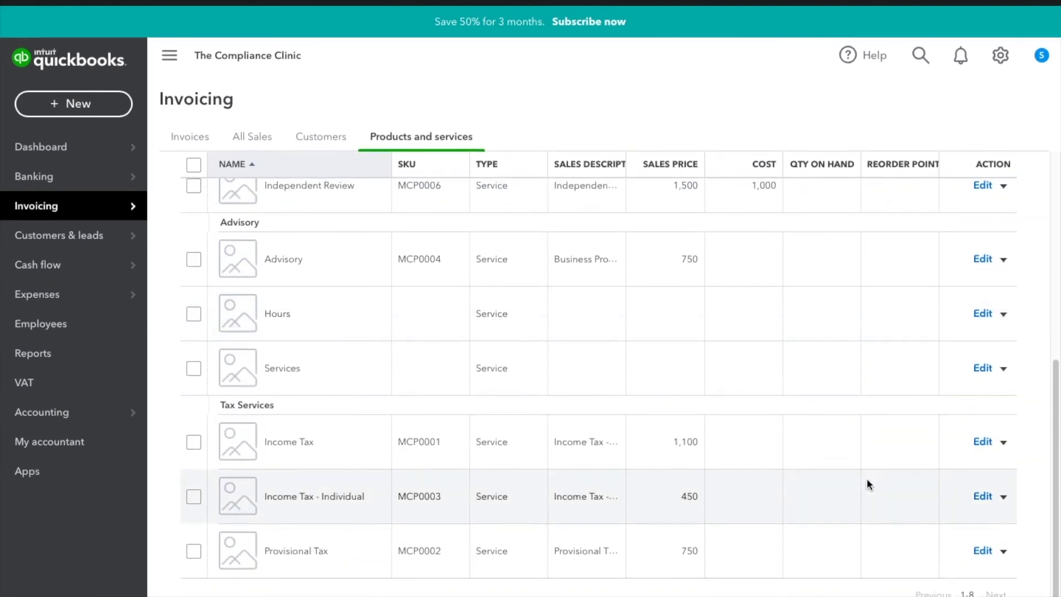
scroll(866, 484, up, 1)
scroll(866, 483, up, 3)
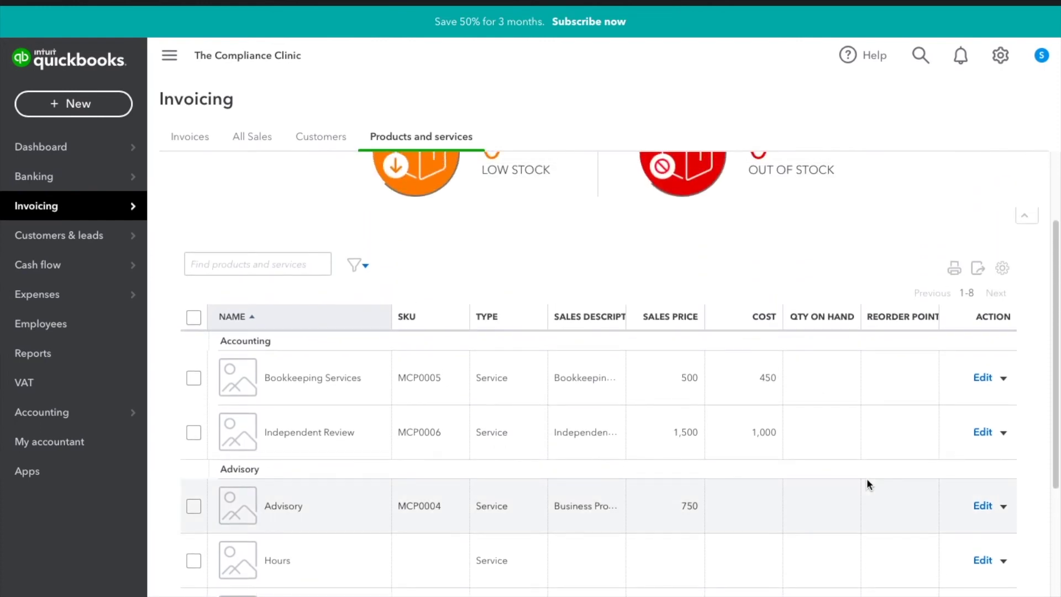
scroll(867, 484, up, 2)
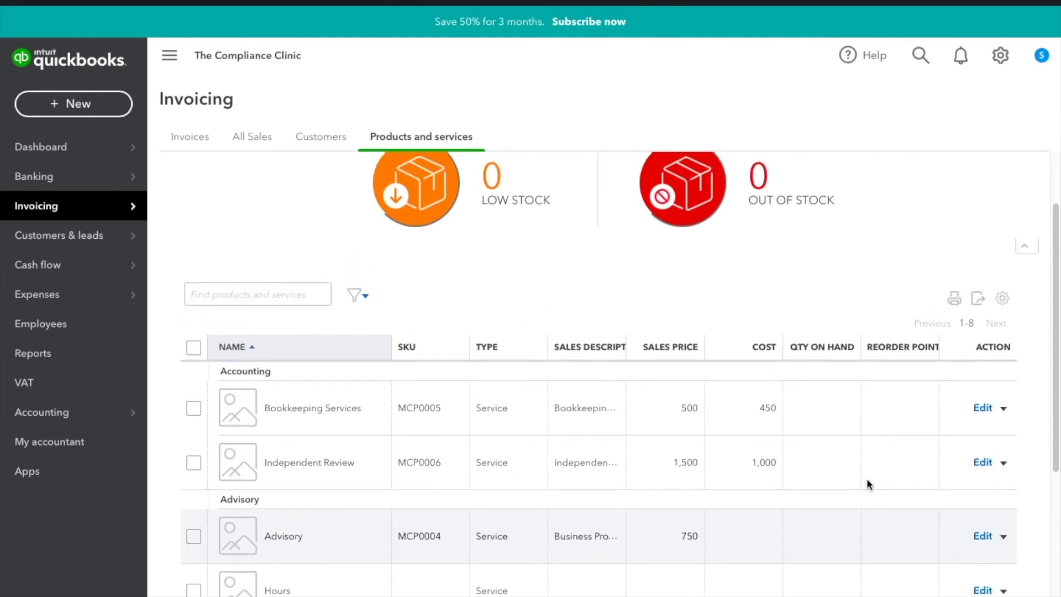
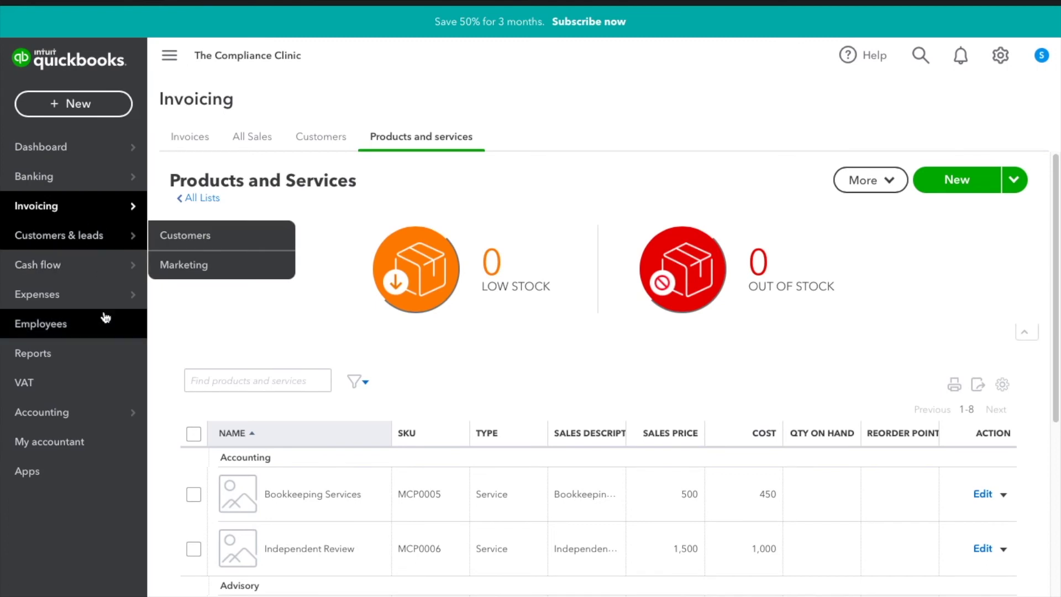
Go to the suppliers list and start a purchase order for J.J The Consultant
mouse_move(111, 296)
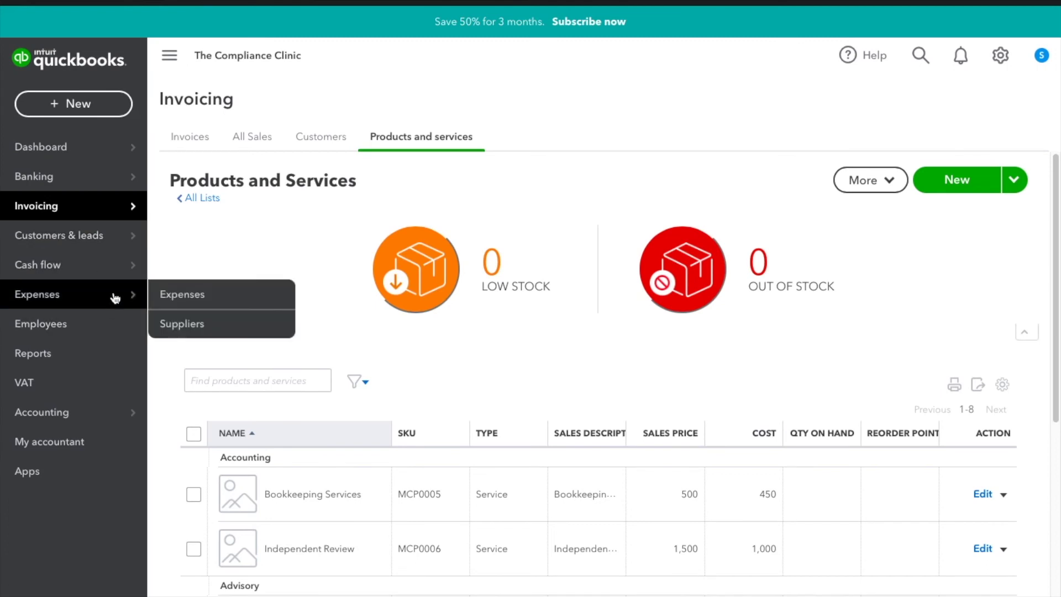
click(193, 327)
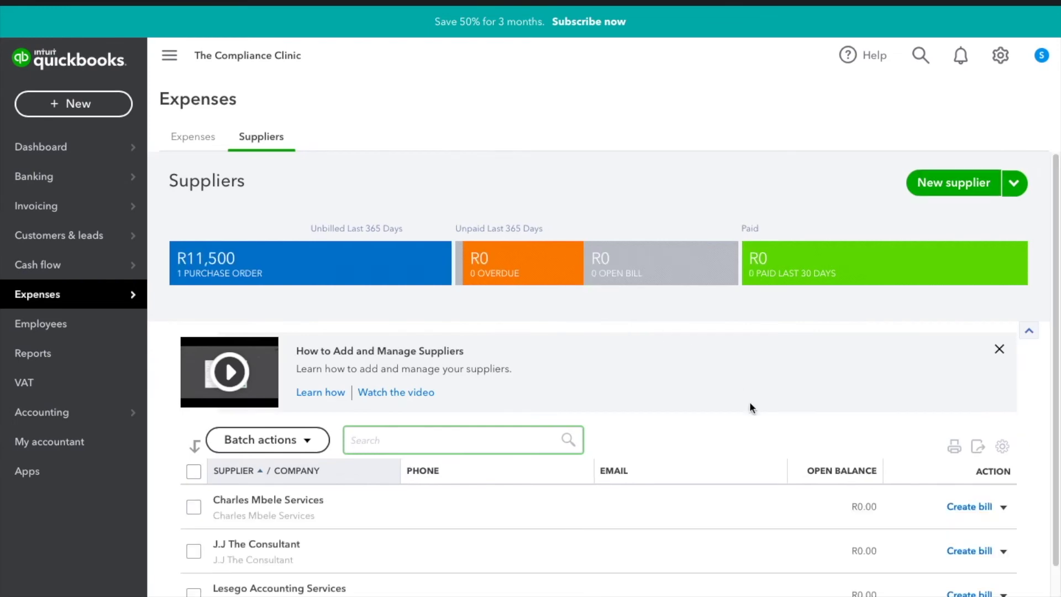
scroll(749, 401, down, 2)
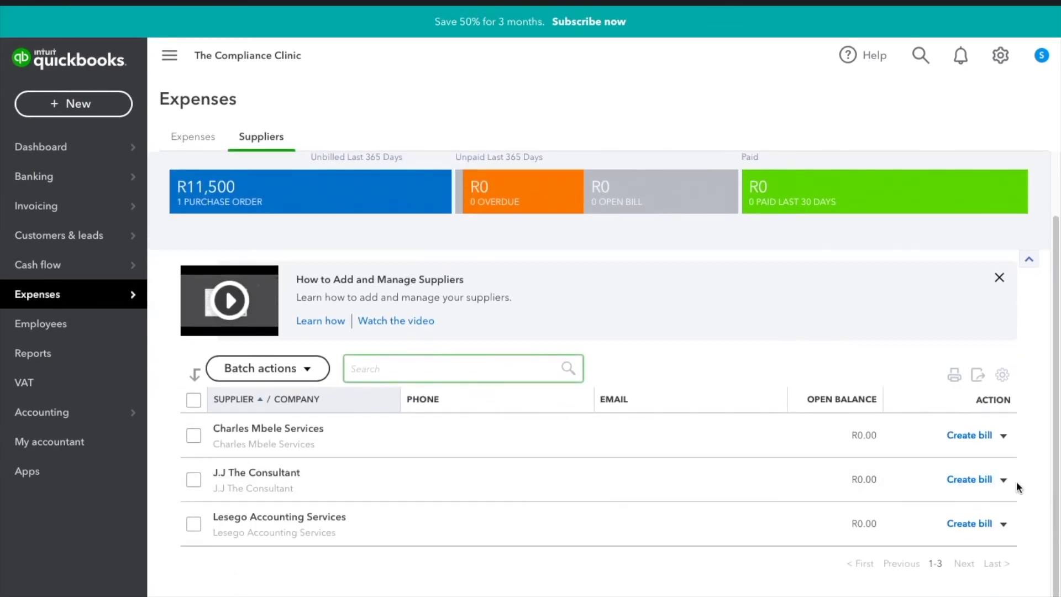
click(1002, 481)
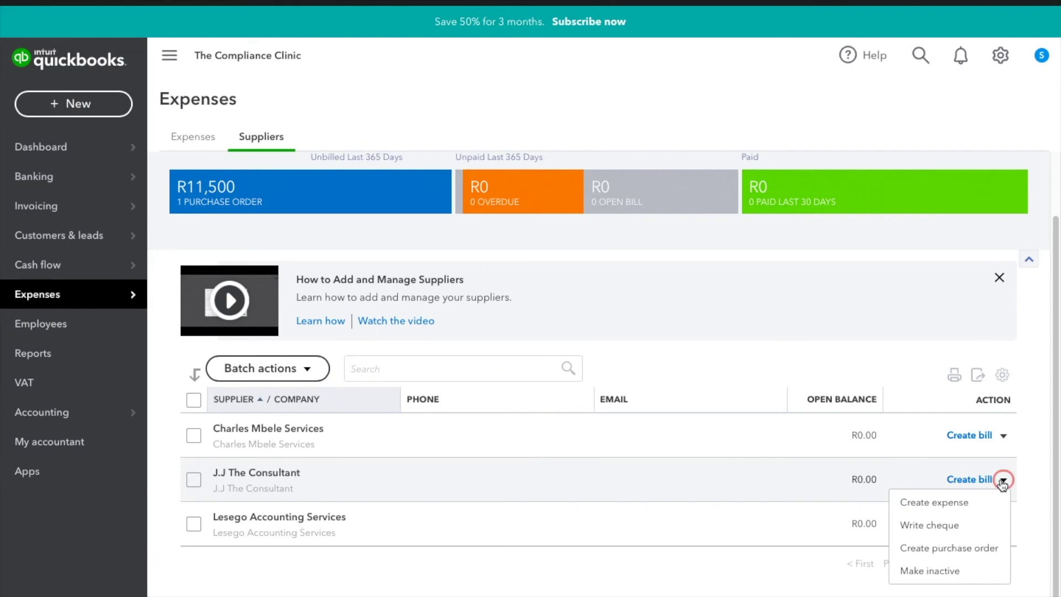
click(992, 555)
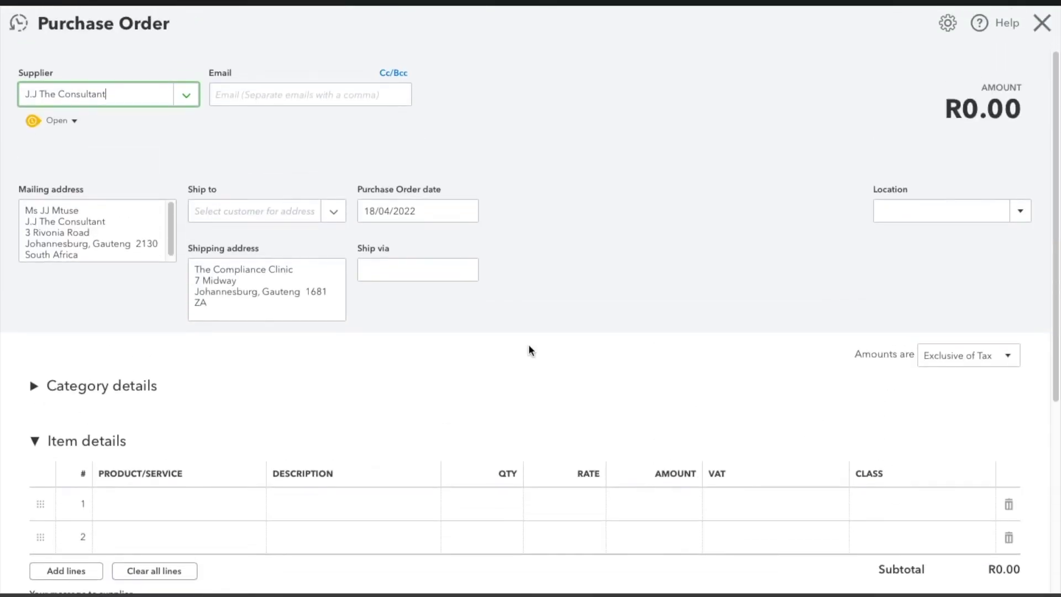
Collapse the item details and expand the category details of the new purchase order
scroll(528, 350, down, 5)
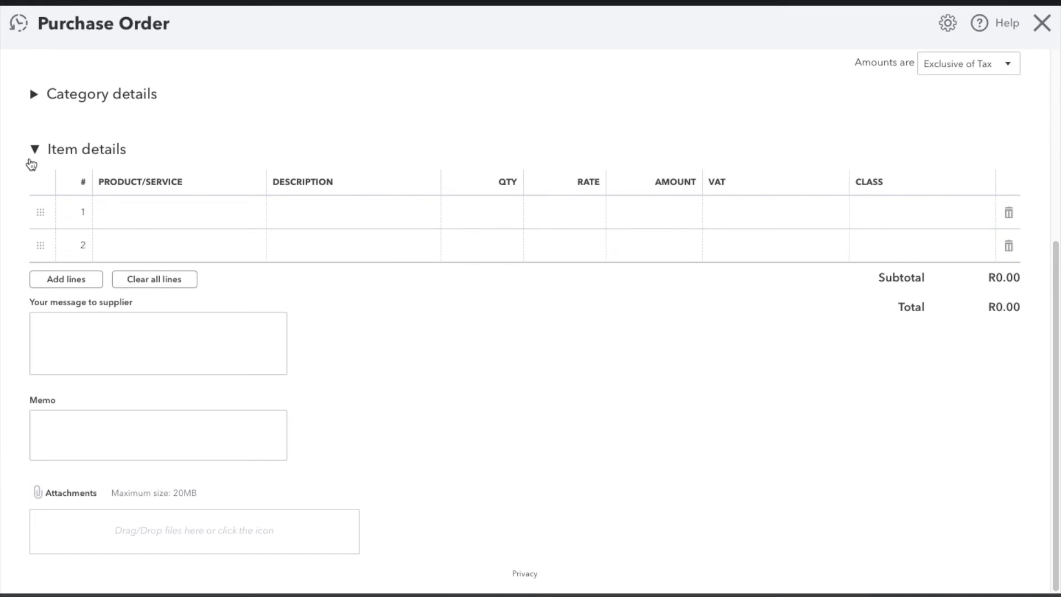
click(185, 215)
click(245, 238)
click(247, 237)
click(35, 172)
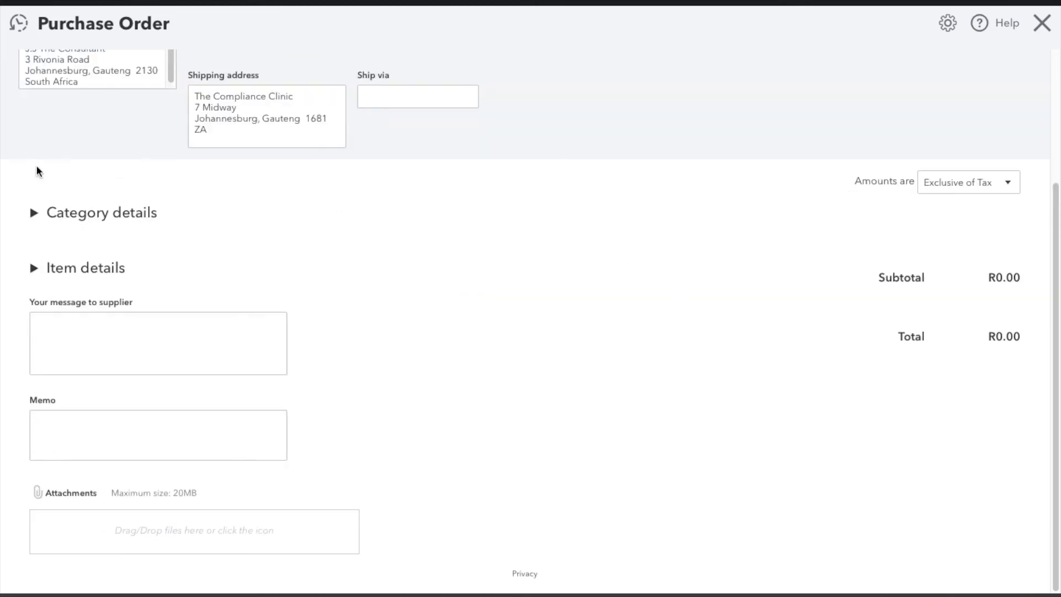
click(34, 214)
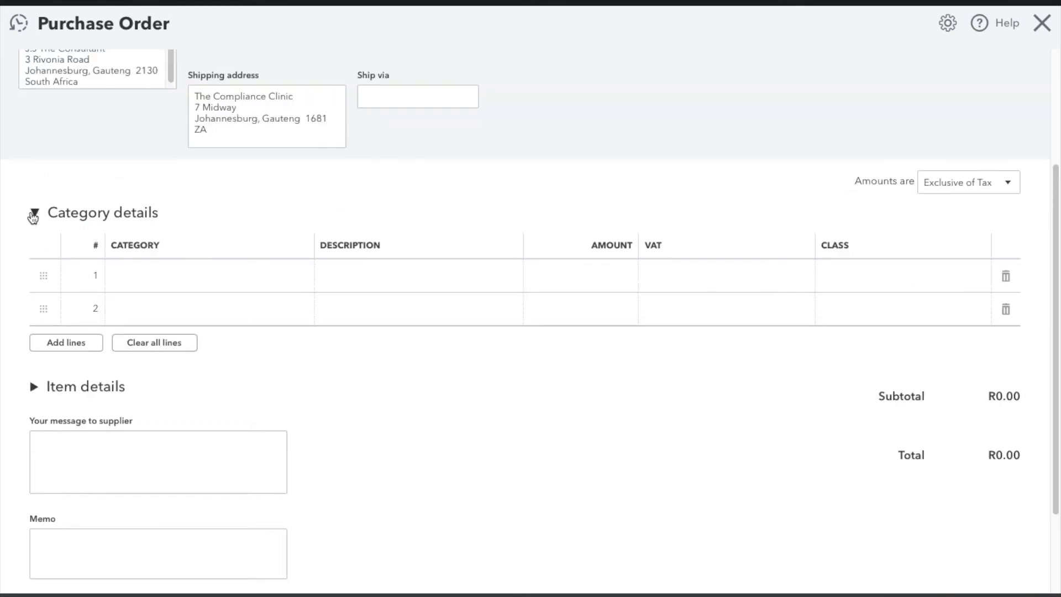
Assign the Legal and professional fees expense account to the first category line
click(303, 270)
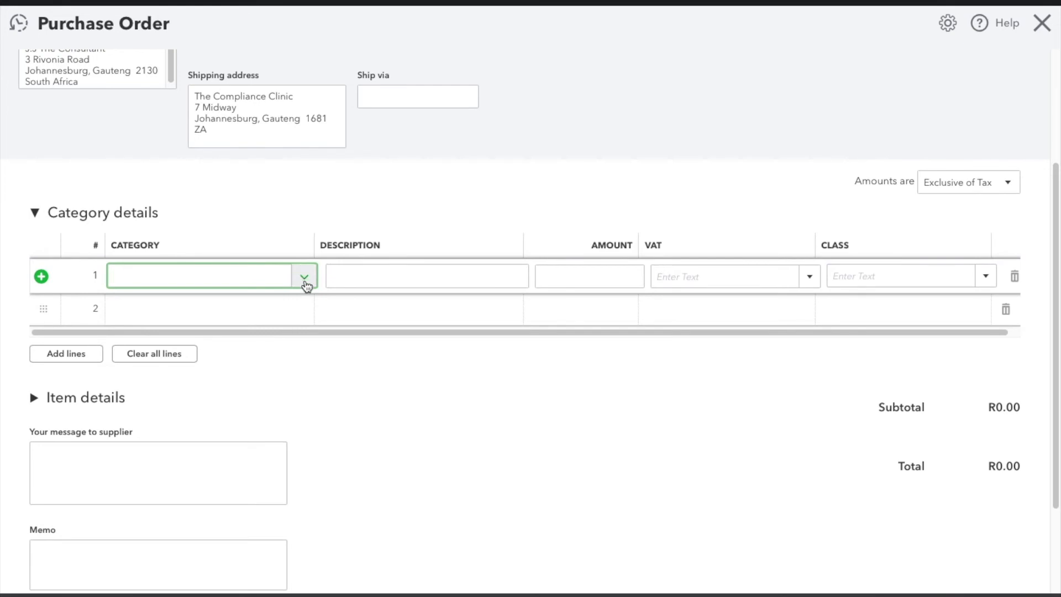
scroll(306, 286, up, 3)
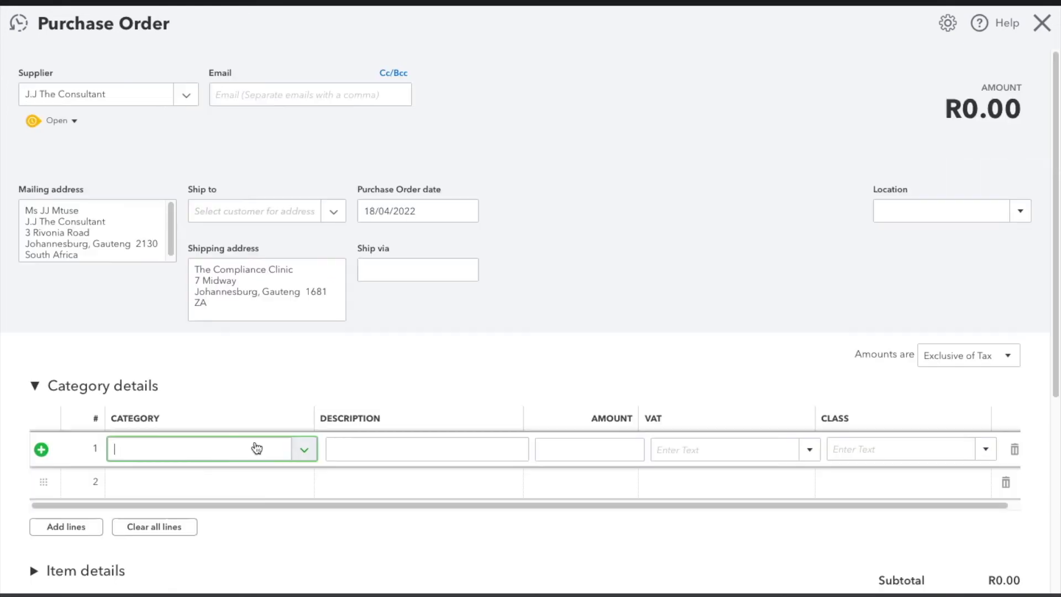
click(304, 448)
scroll(279, 334, down, 7)
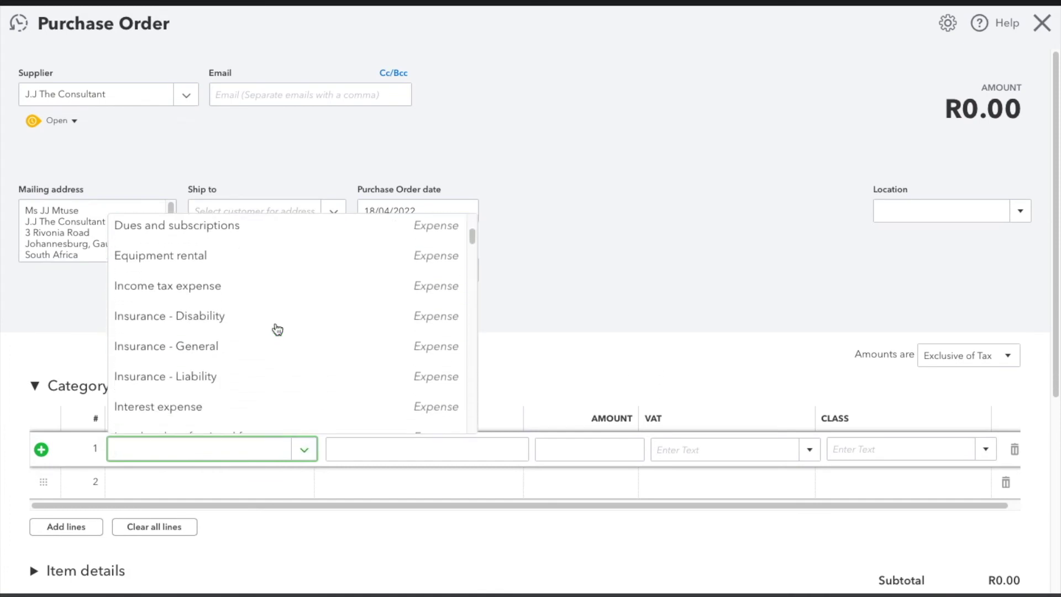
scroll(277, 330, down, 3)
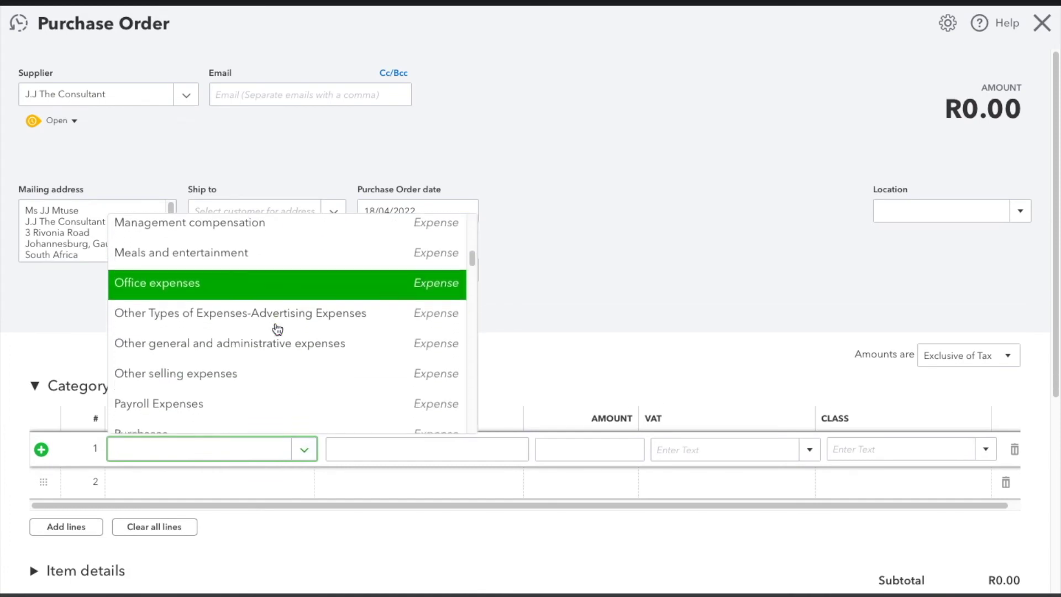
scroll(277, 329, down, 4)
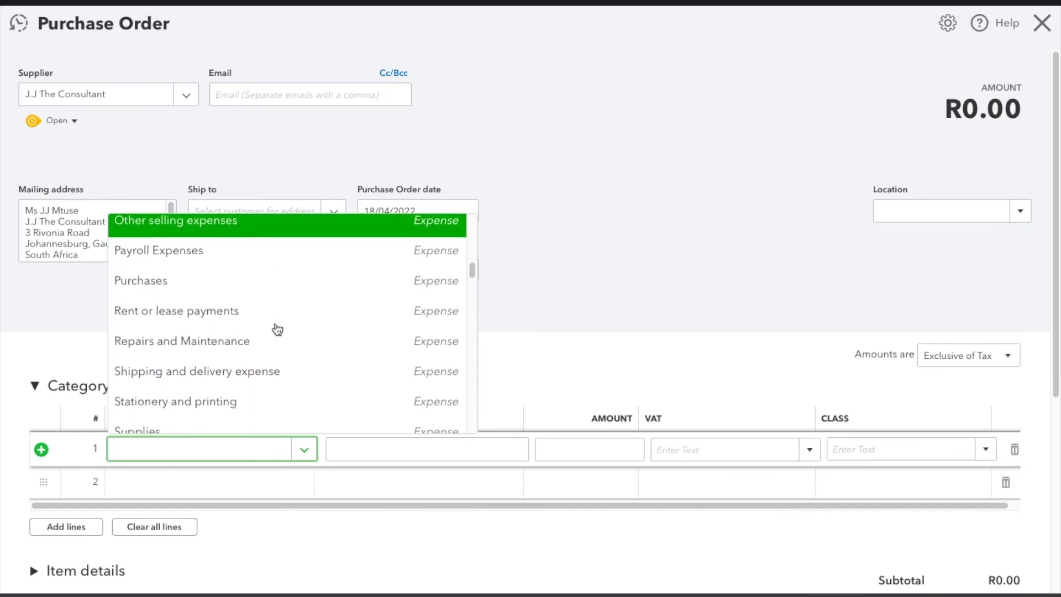
scroll(277, 330, up, 2)
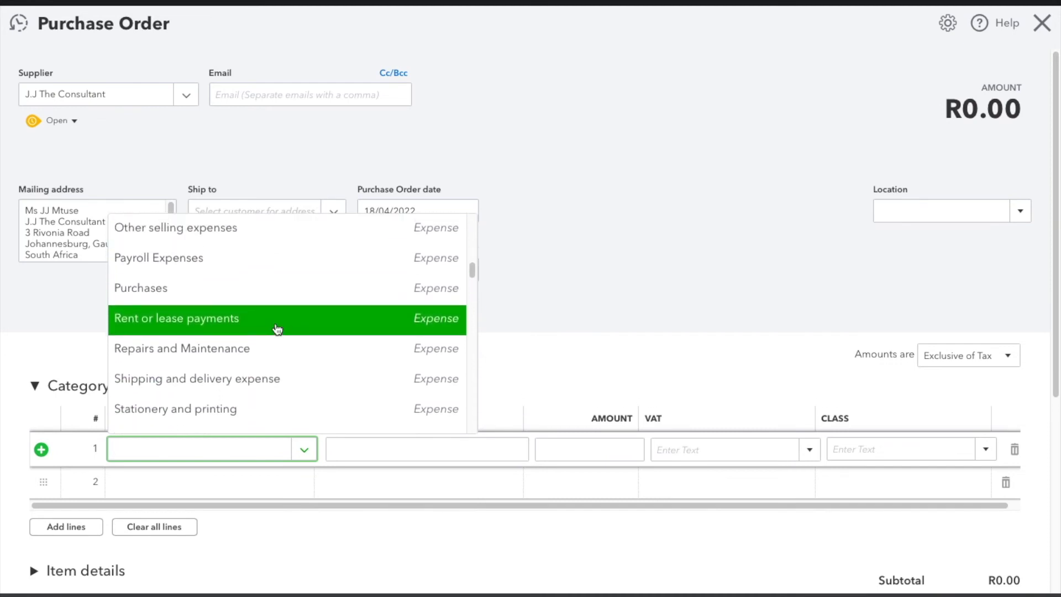
scroll(277, 329, up, 8)
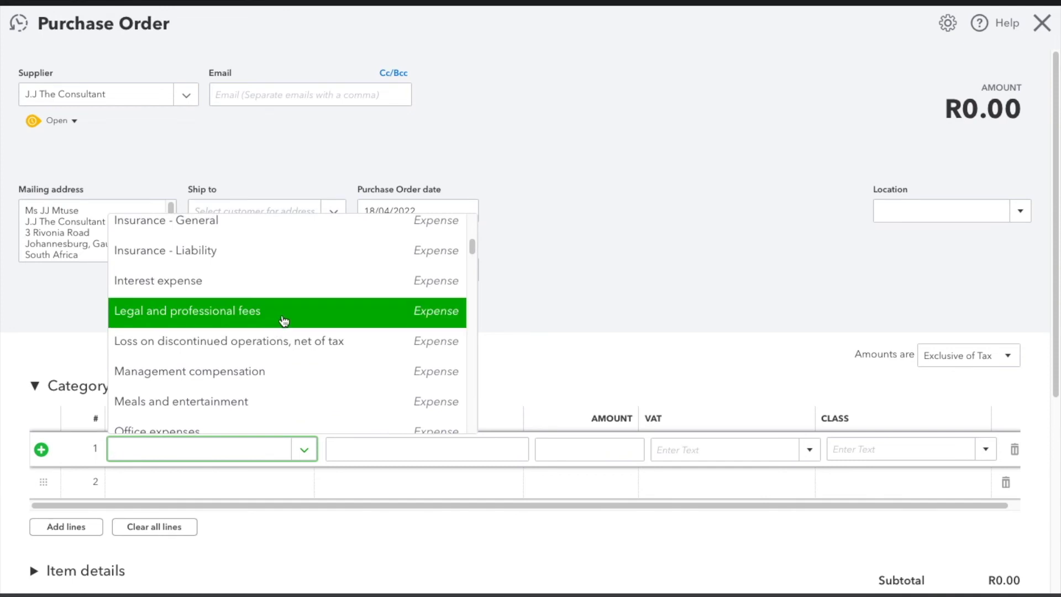
click(279, 322)
Describe the category line as "Business Branding" and set its amount to 5500
click(393, 459)
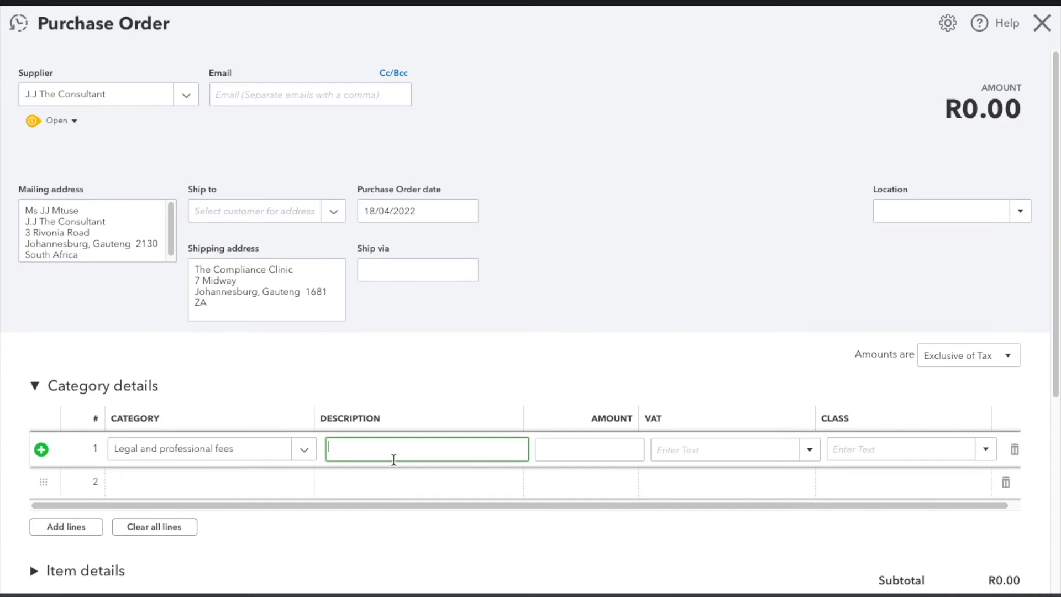
text(P)
key(BackSpace)
text(Business Branding)
key(Tab)
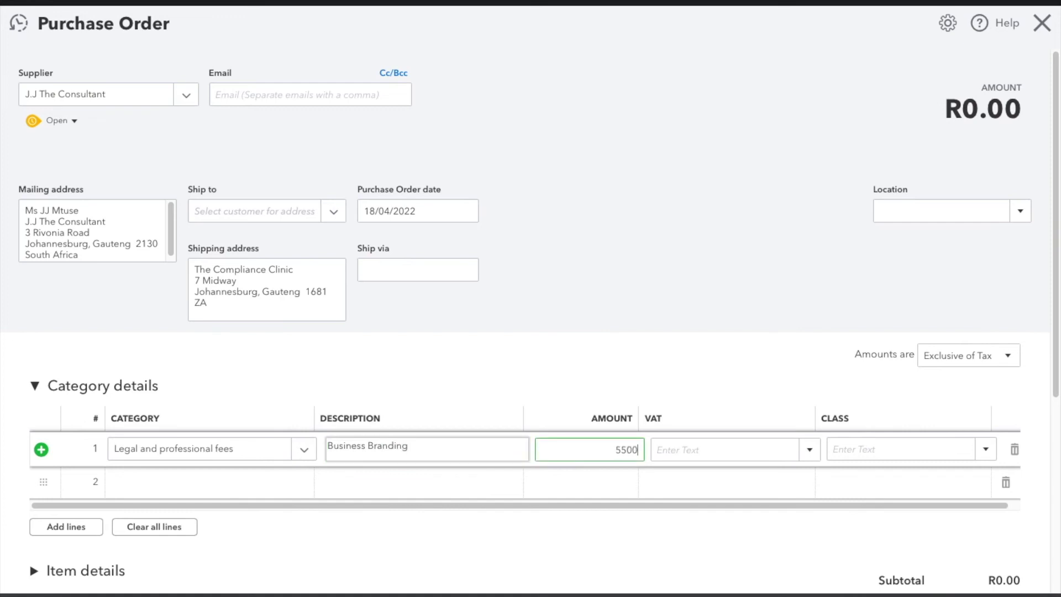
key(Tab)
Apply the Out of Scope (0%) VAT rate and the Business Services class to the Business Branding line
text(Out)
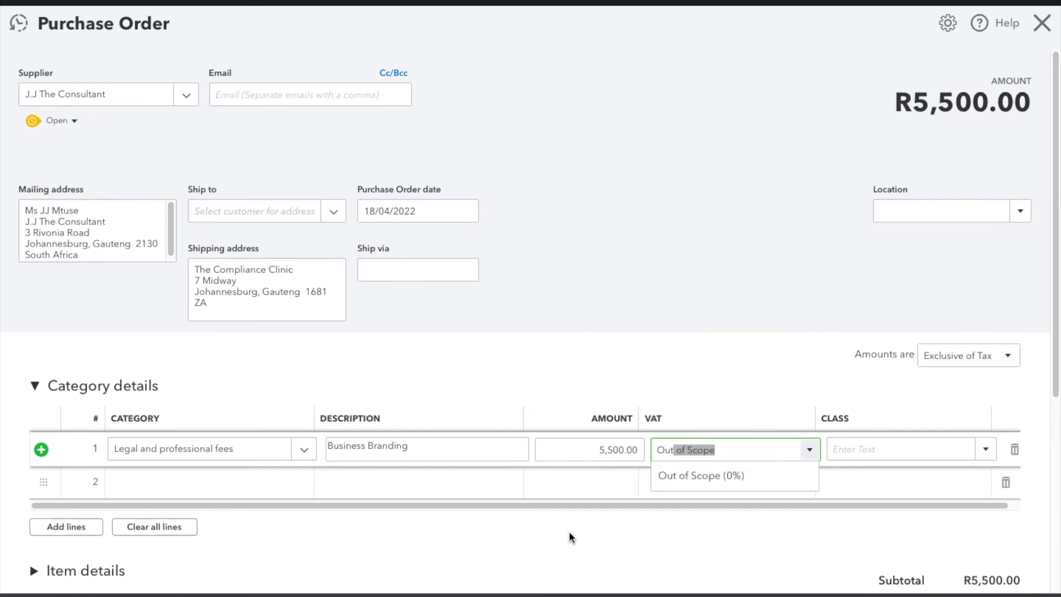
click(718, 481)
click(903, 445)
click(985, 448)
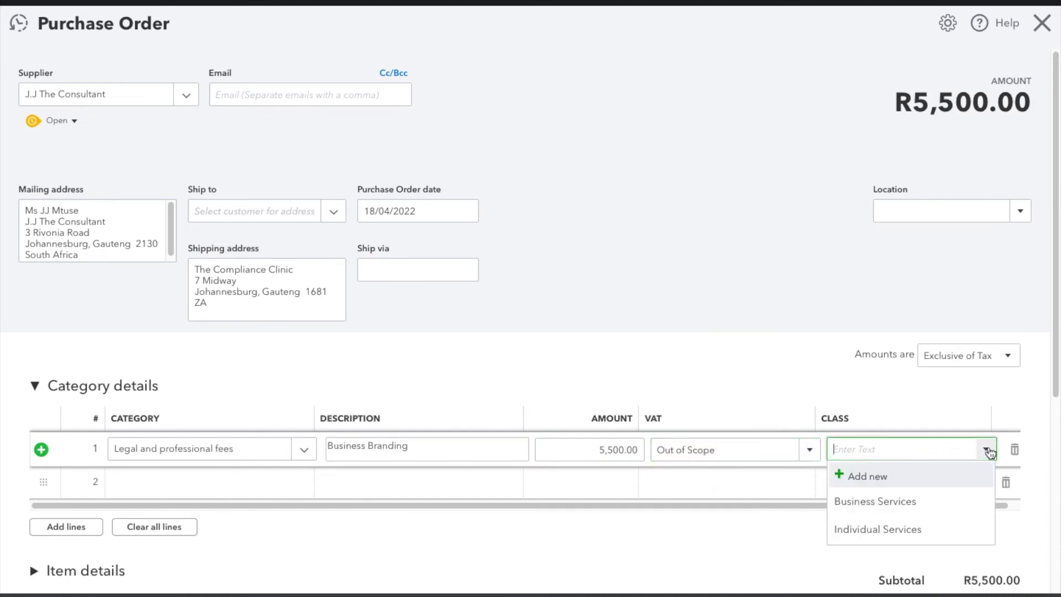
click(881, 502)
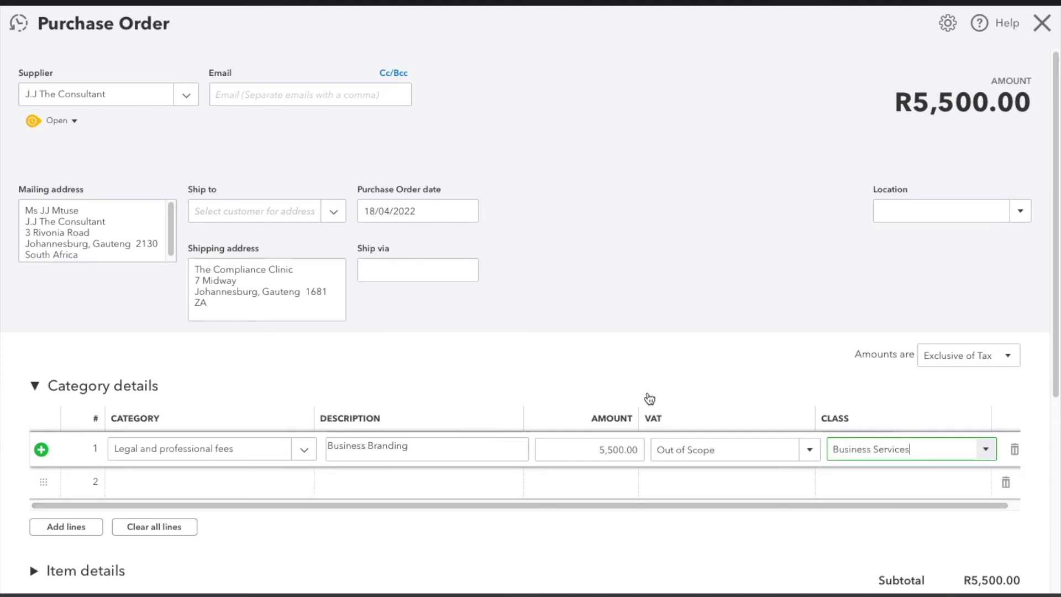
scroll(439, 303, down, 1)
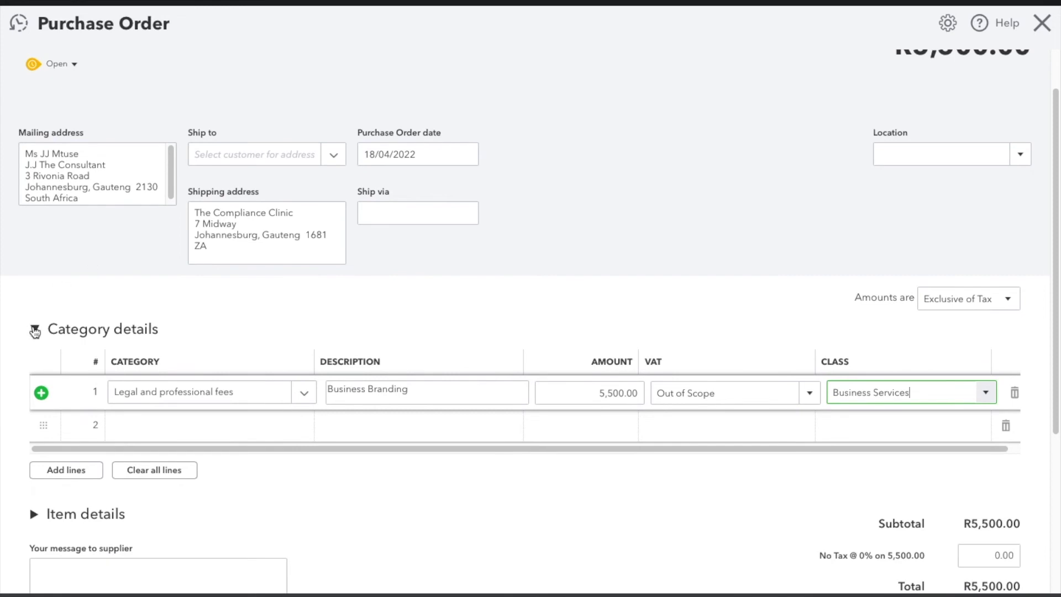
scroll(76, 300, down, 2)
scroll(75, 300, down, 3)
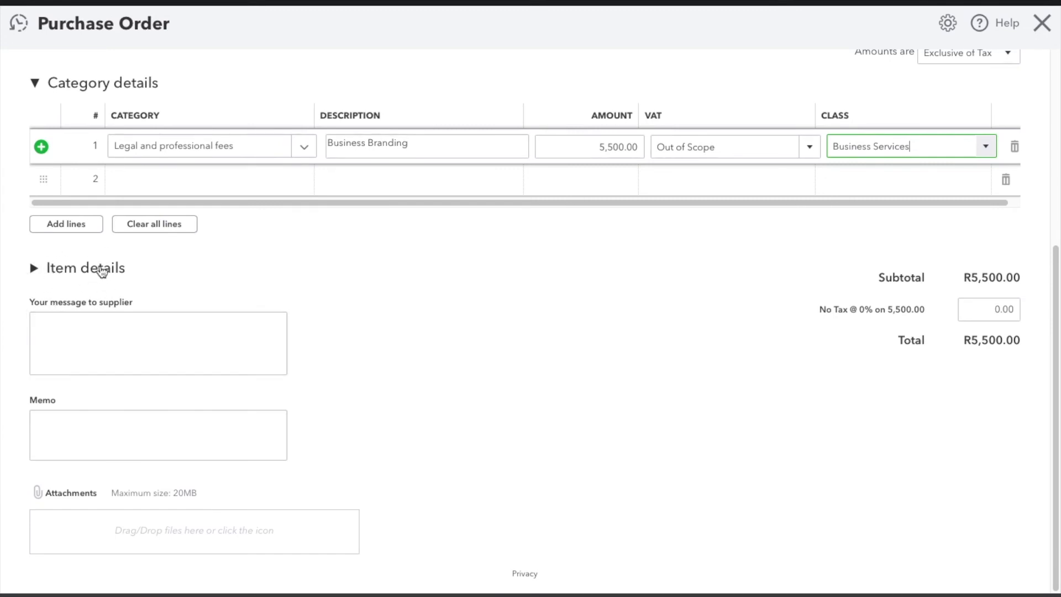
Examine the accounts available as category for the Business Branding line, keeping the current selection and the item details collapsed
scroll(153, 222, up, 1)
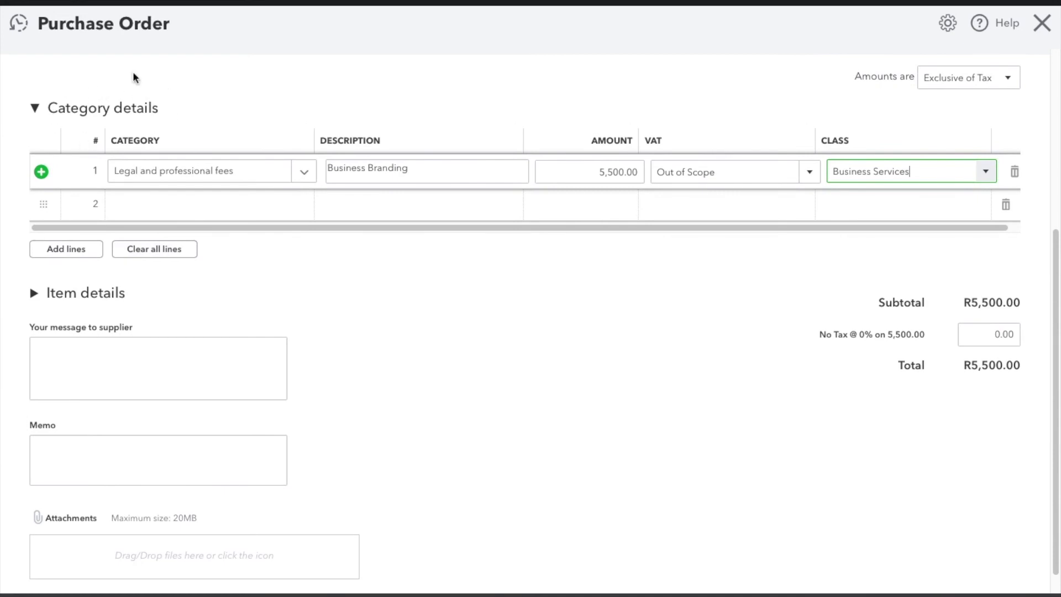
click(305, 170)
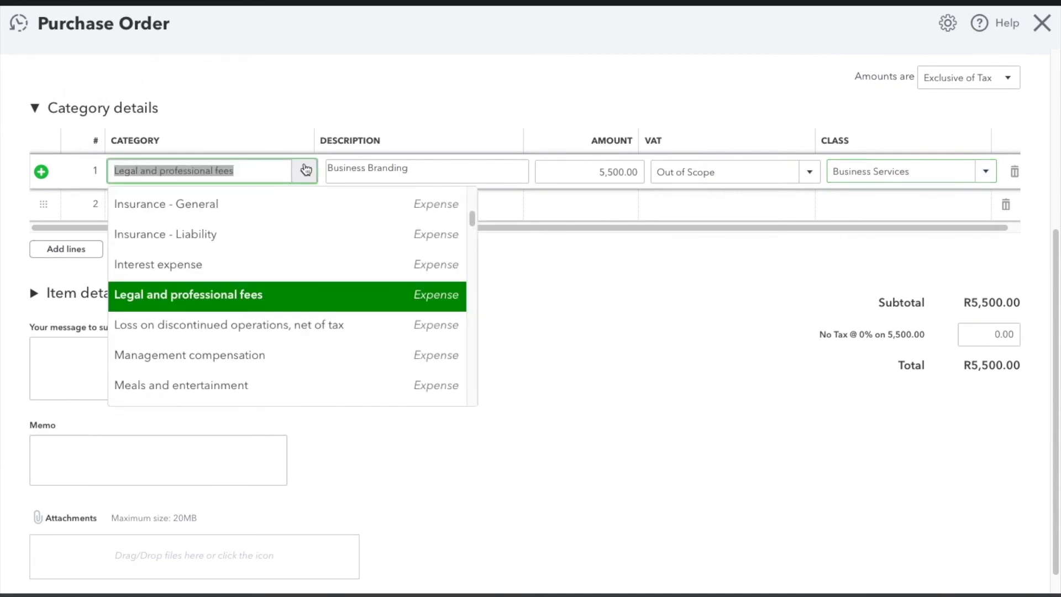
scroll(284, 257, up, 10)
scroll(285, 257, down, 10)
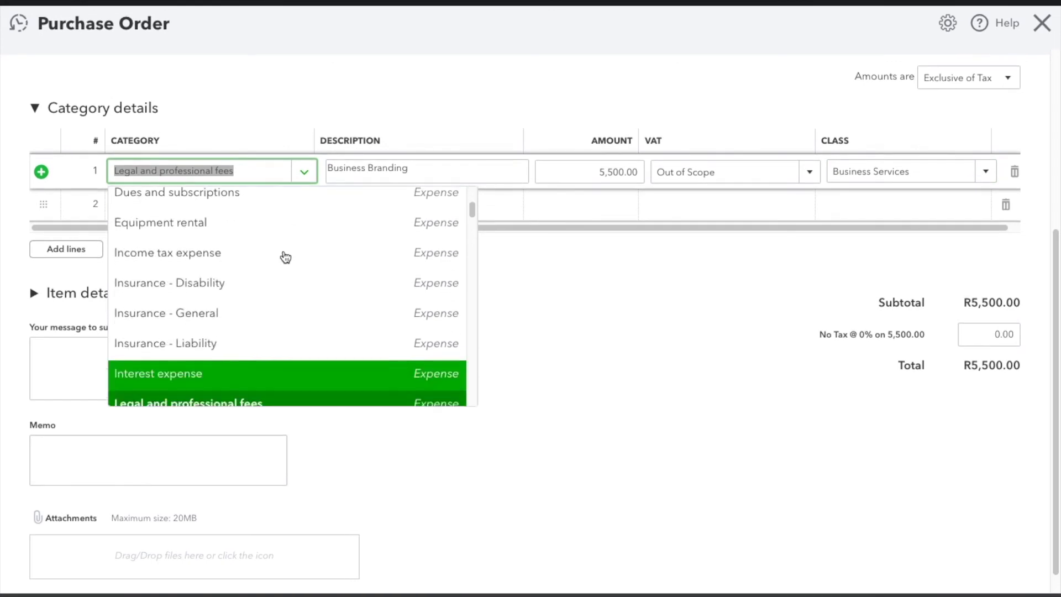
scroll(285, 257, down, 8)
scroll(285, 257, down, 9)
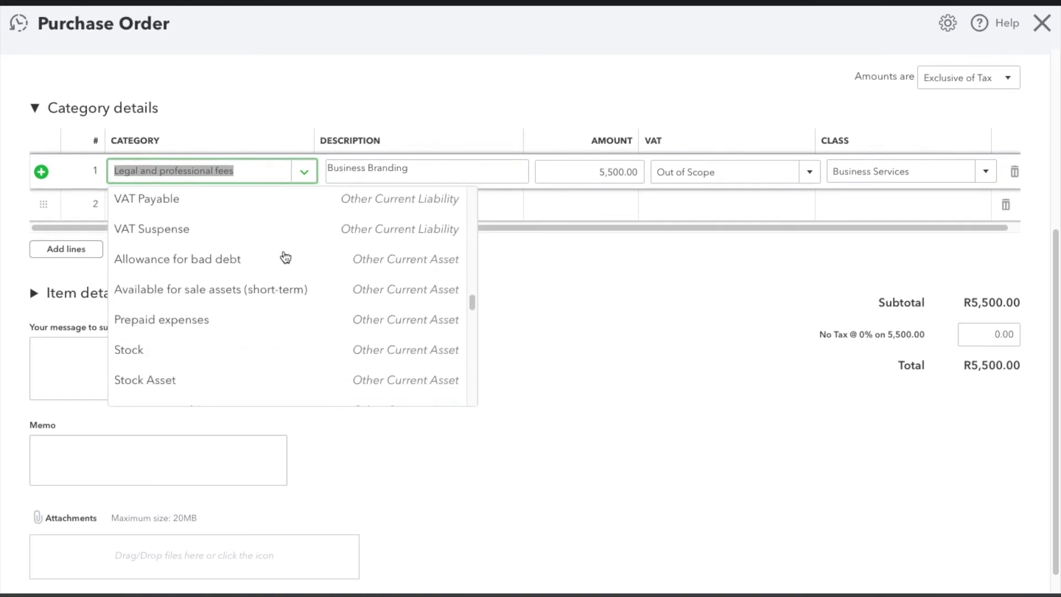
scroll(285, 257, down, 9)
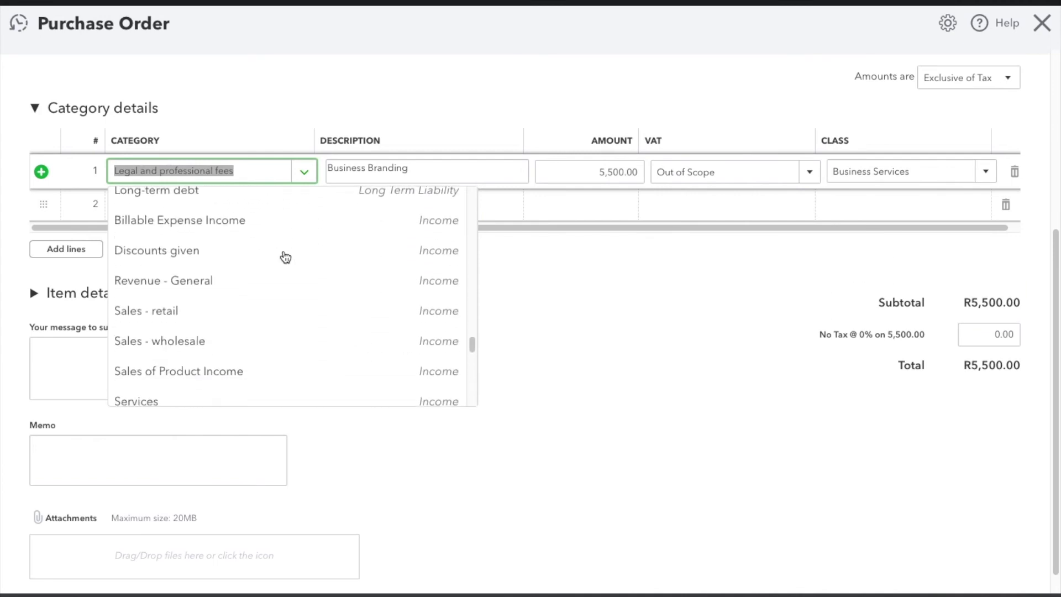
scroll(285, 257, down, 8)
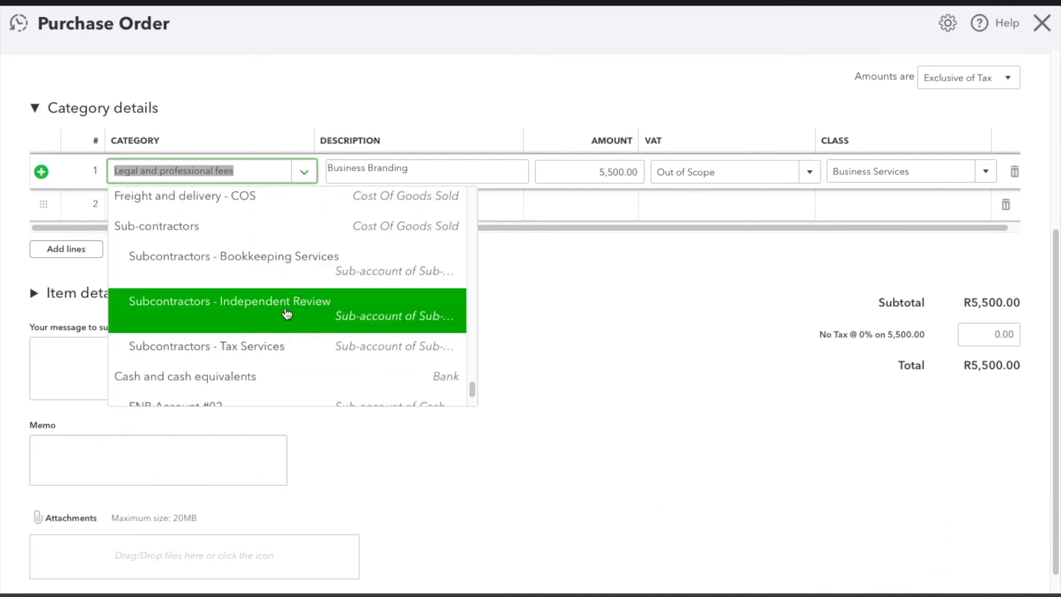
click(607, 293)
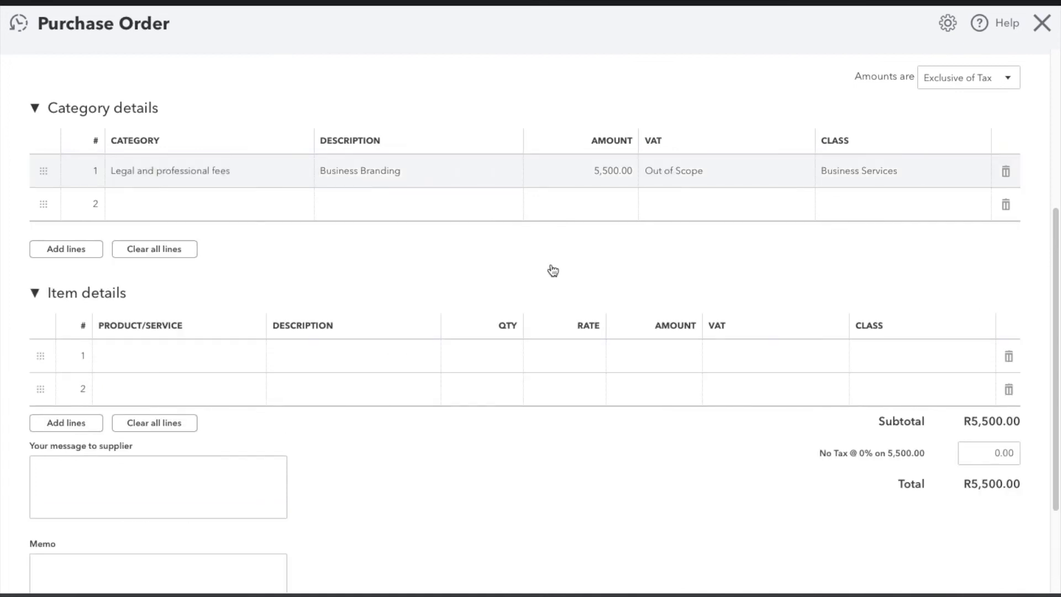
click(34, 293)
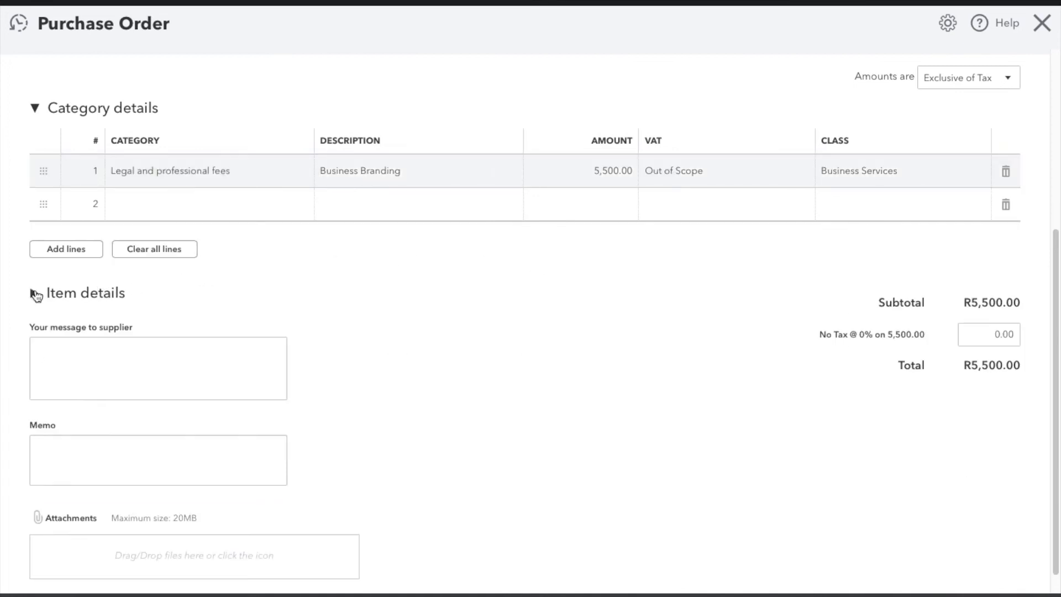
Review the purchase order's supplier, address, date and status details for the cause of the account error
scroll(385, 437, down, 2)
scroll(385, 436, up, 5)
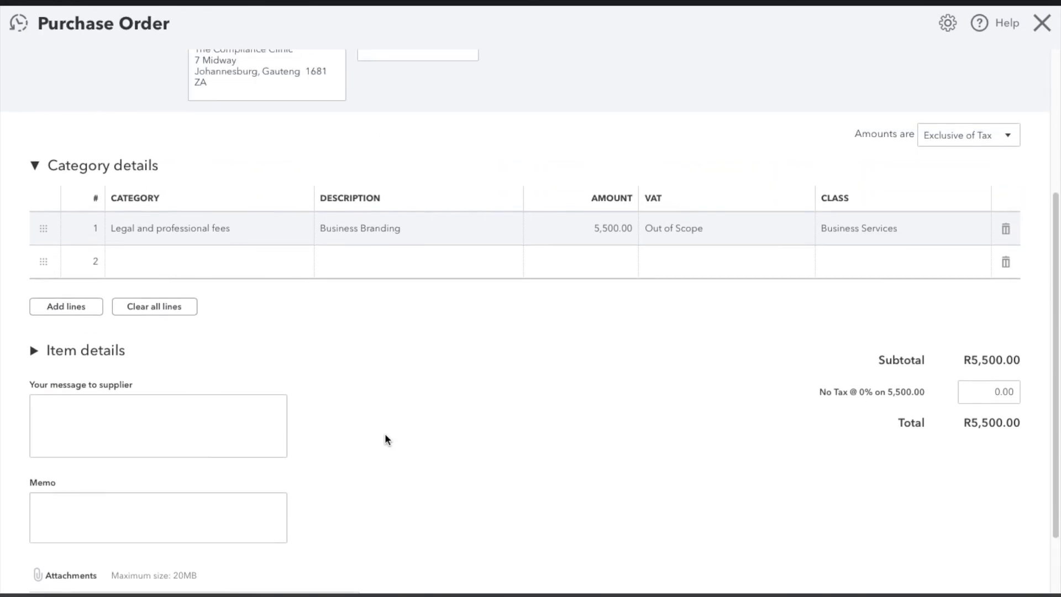
scroll(384, 434, up, 2)
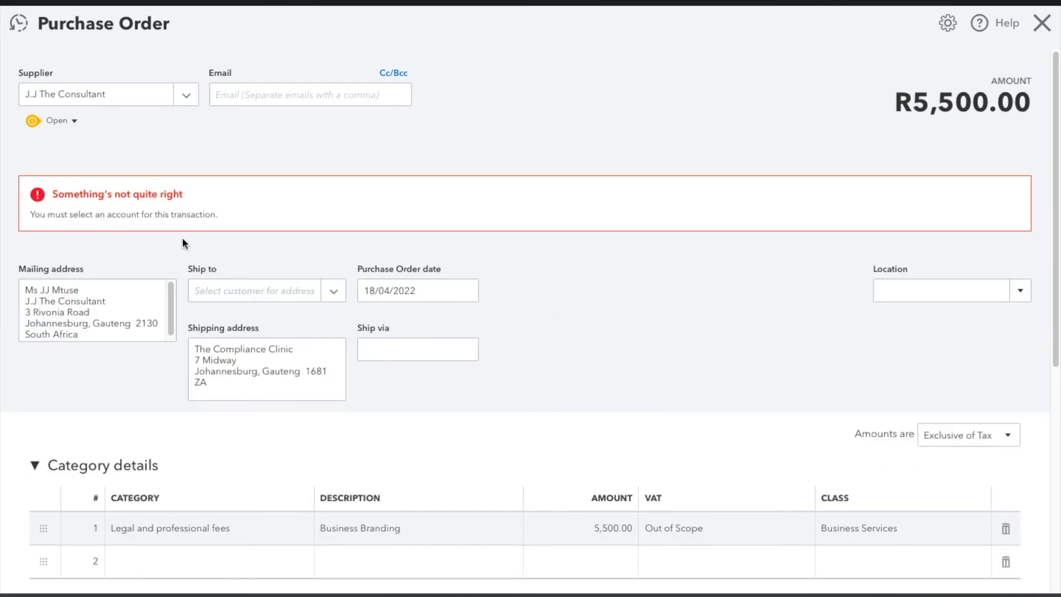
scroll(167, 321, down, 2)
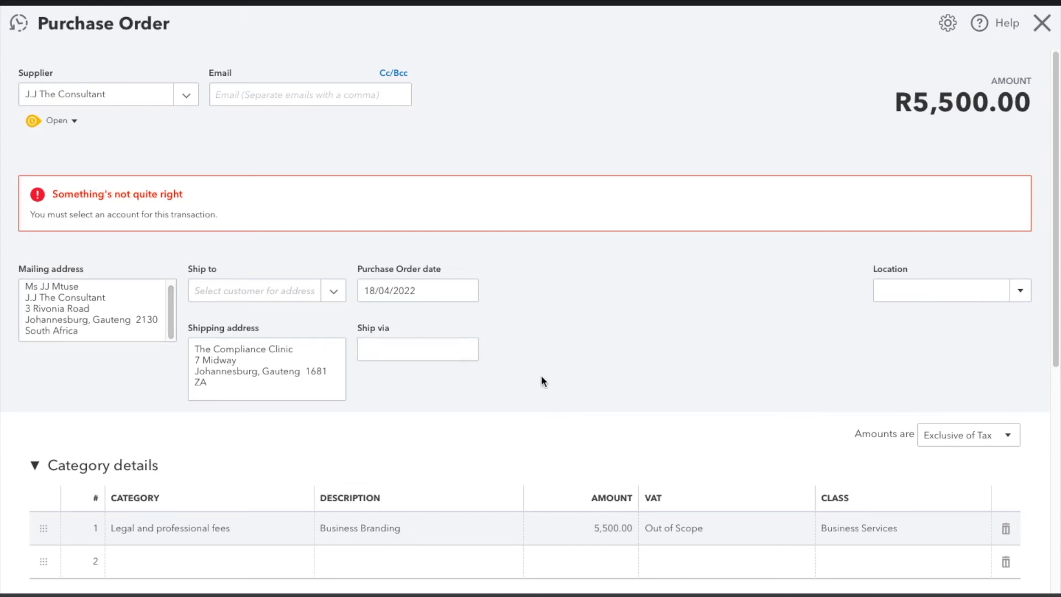
click(70, 119)
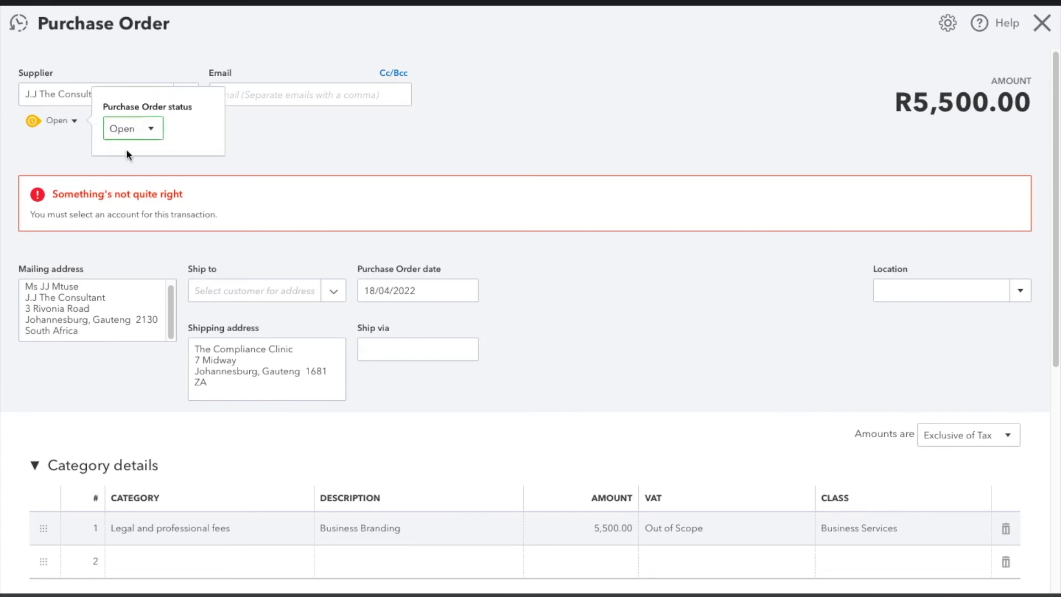
scroll(141, 335, down, 5)
scroll(139, 336, down, 2)
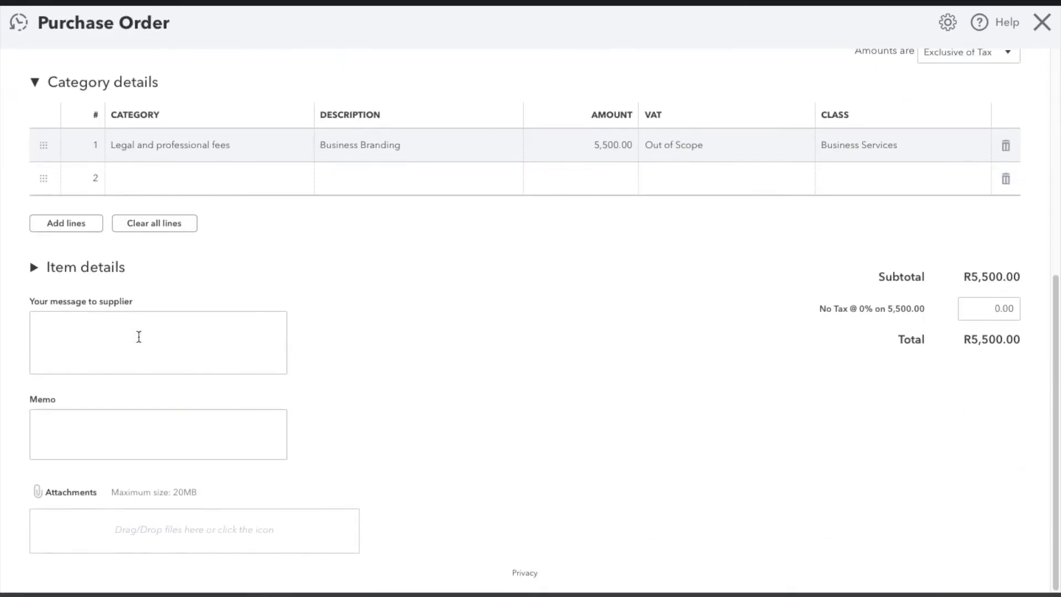
Expand the item details and add the Bookkeeping Services item to the first item line
click(34, 270)
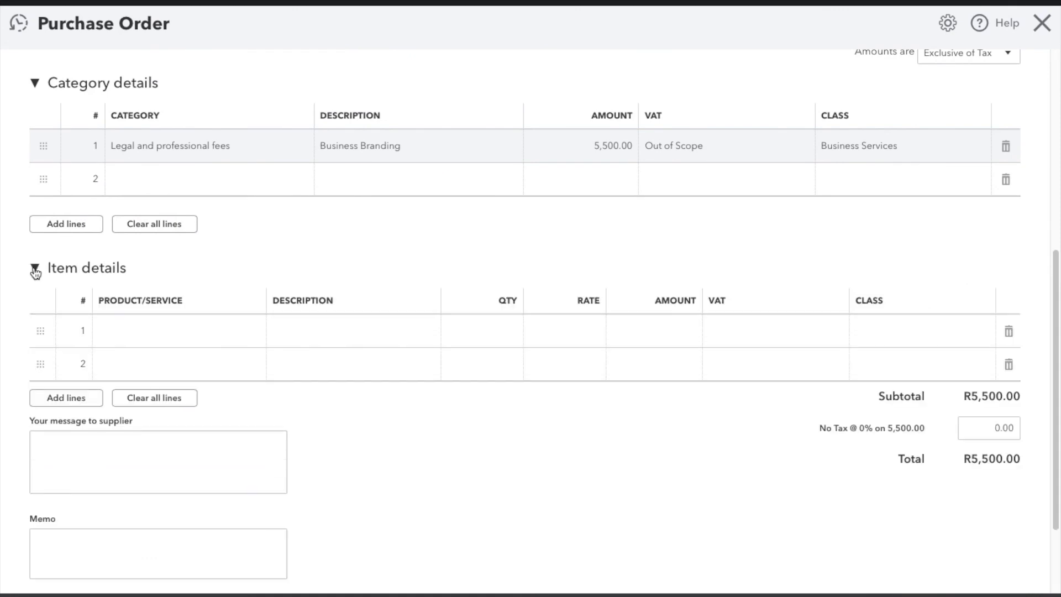
click(200, 338)
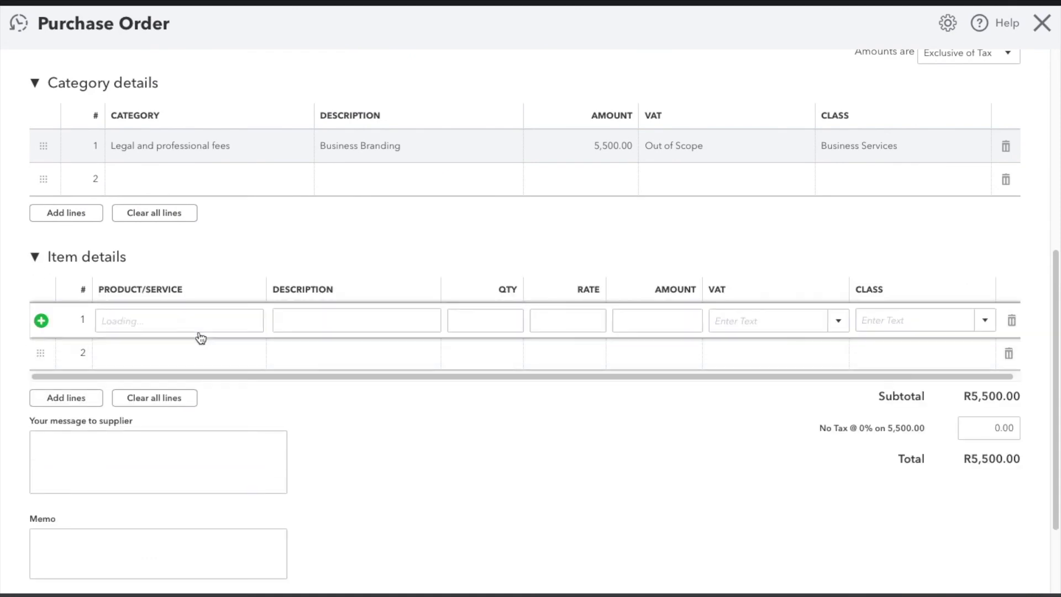
click(253, 326)
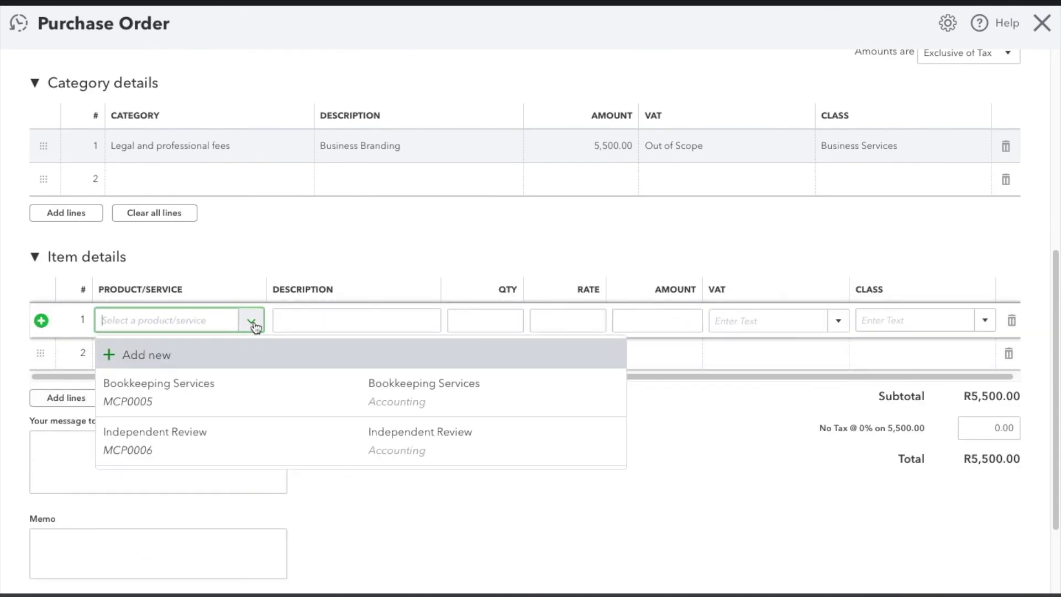
click(248, 403)
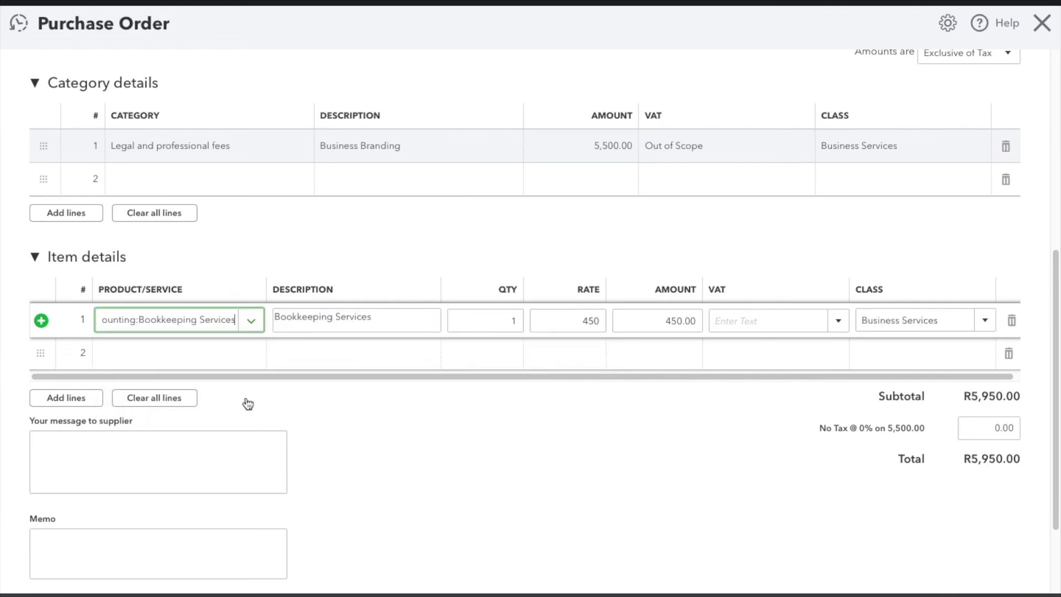
click(456, 500)
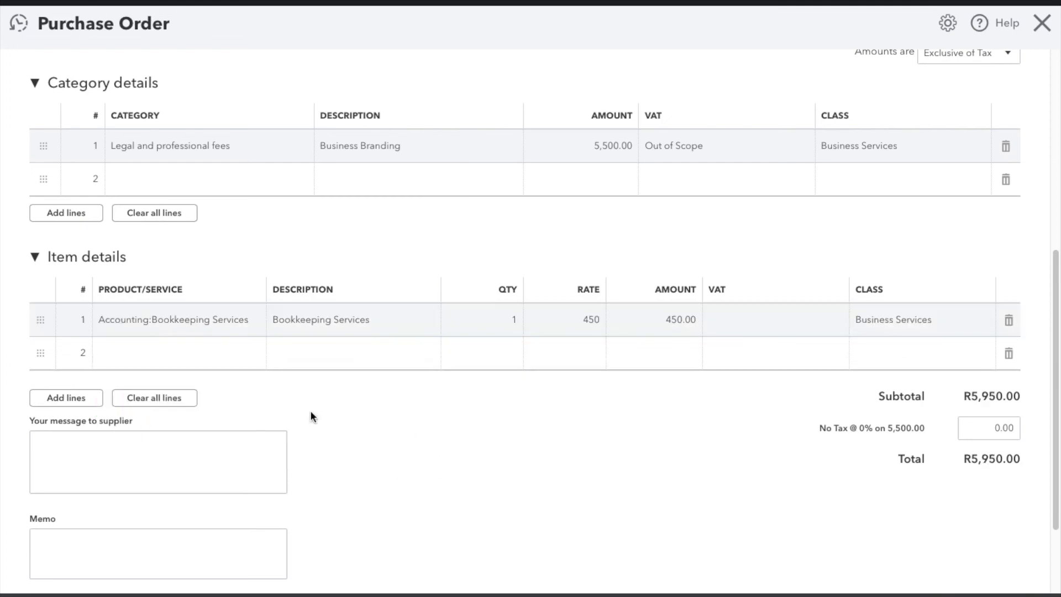
Review the purchase order totals and remove the Bookkeeping Services line from the item details
click(35, 263)
click(34, 265)
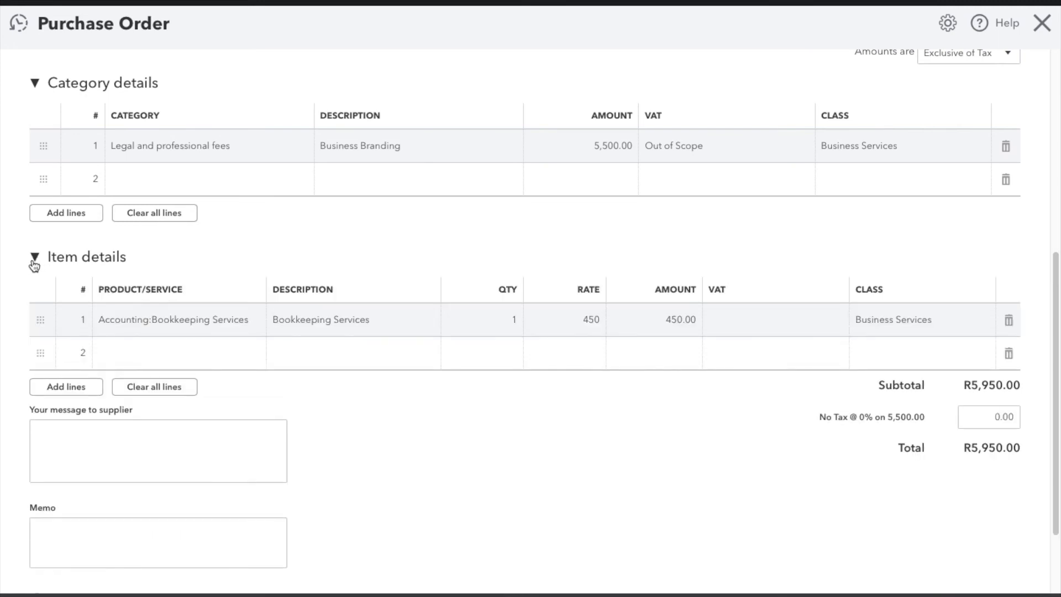
click(34, 265)
scroll(34, 265, up, 3)
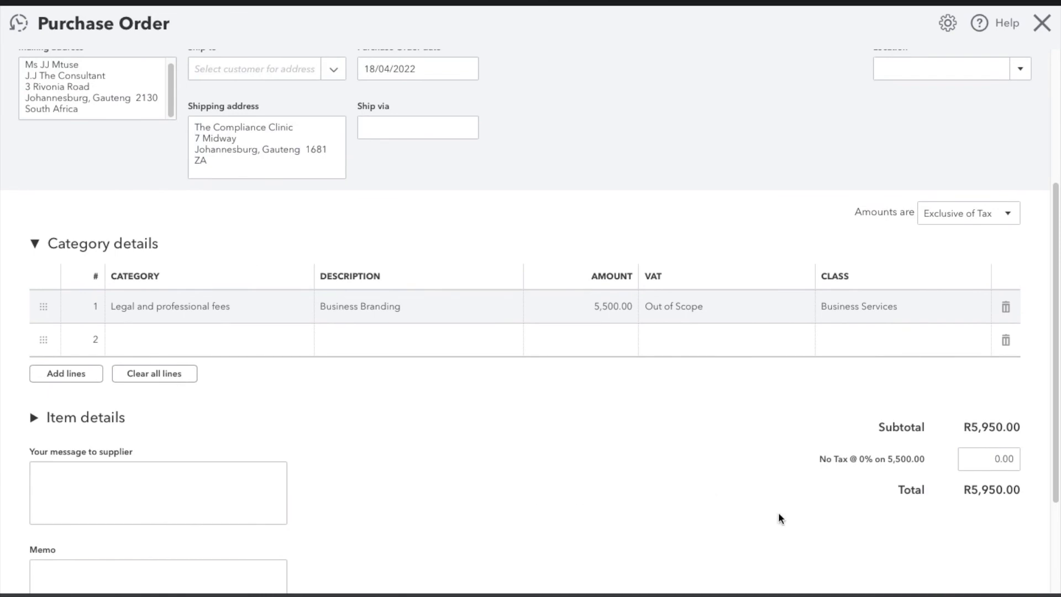
scroll(525, 332, down, 2)
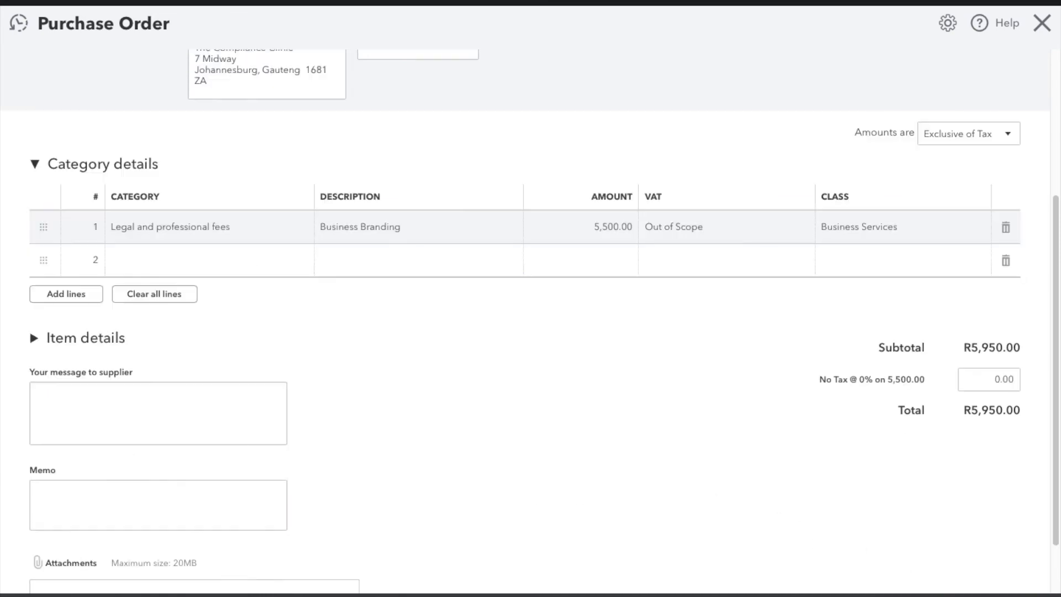
scroll(718, 425, down, 6)
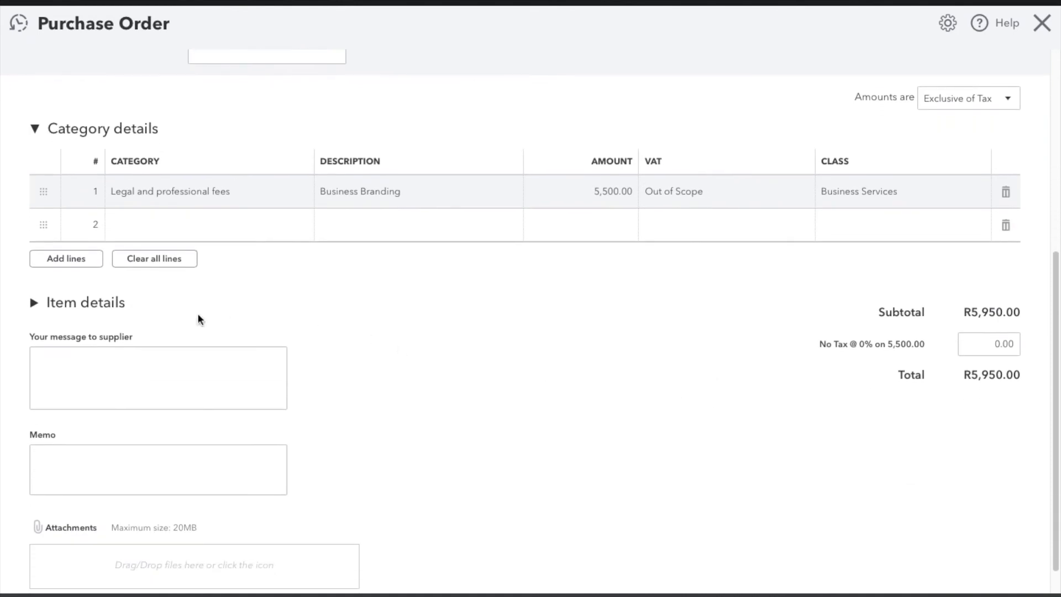
click(36, 302)
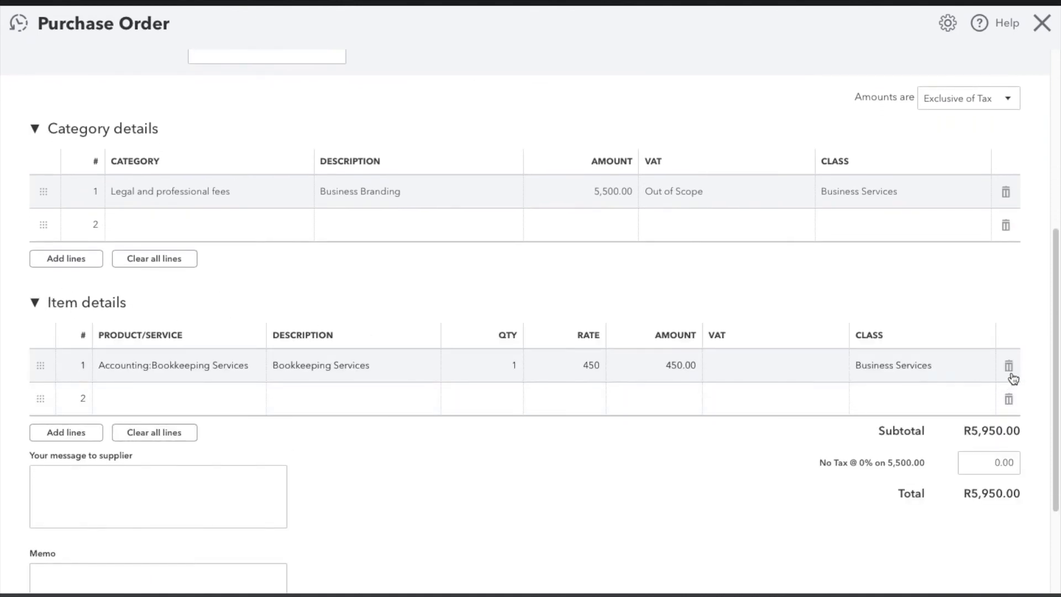
Set the purchase order's amounts to Out of scope of Tax, then save and close the order
scroll(561, 343, up, 5)
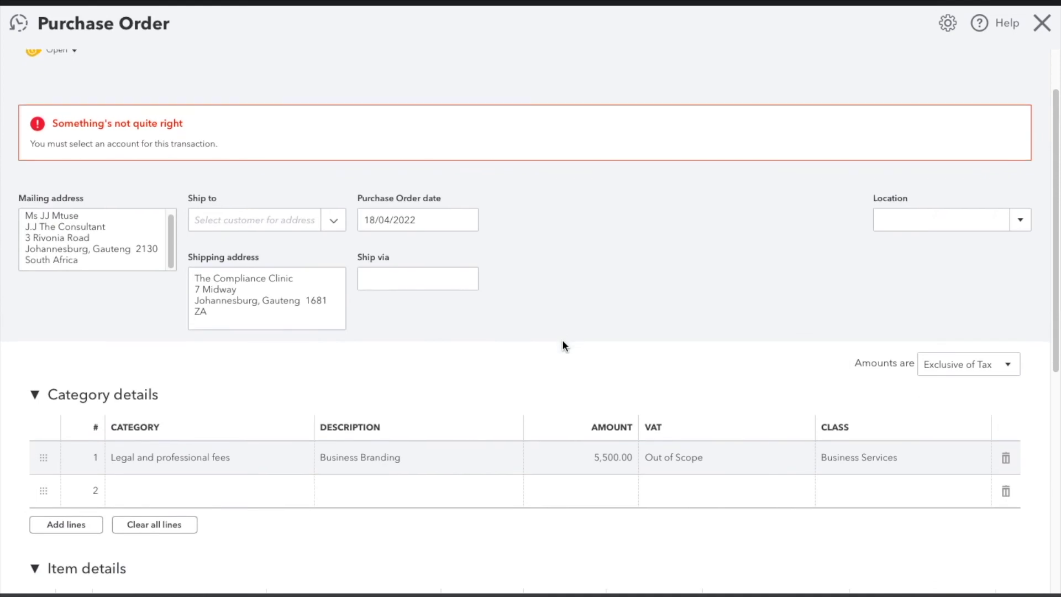
click(1015, 364)
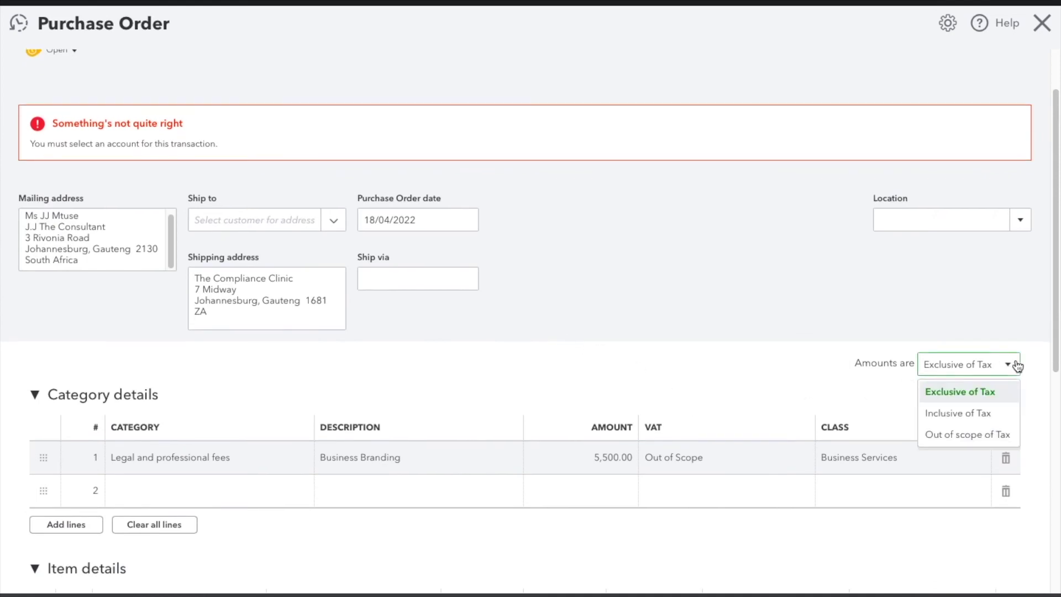
click(966, 435)
scroll(831, 459, down, 5)
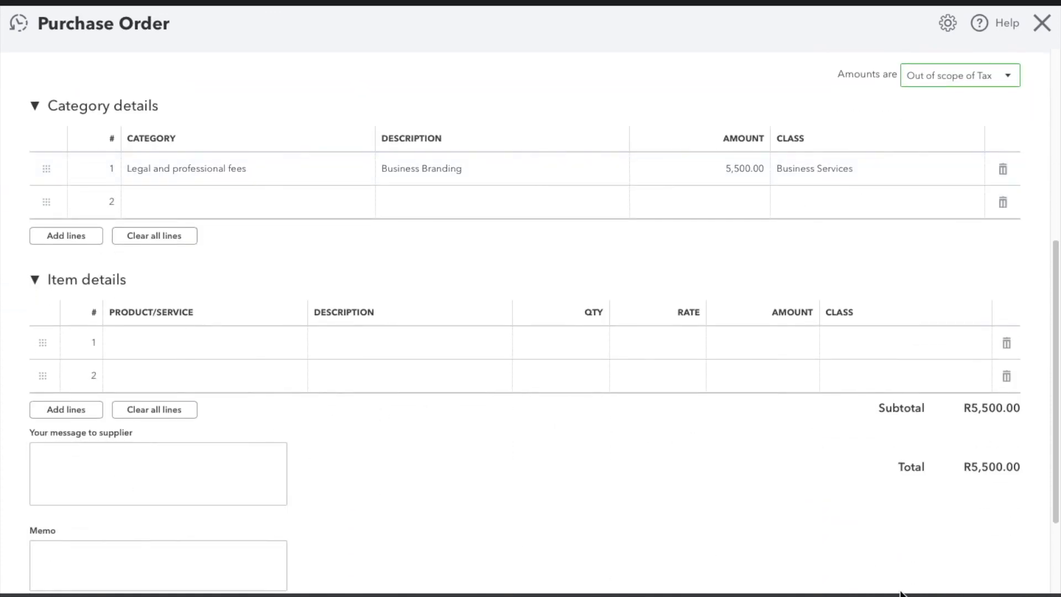
scroll(530, 320, down, 2)
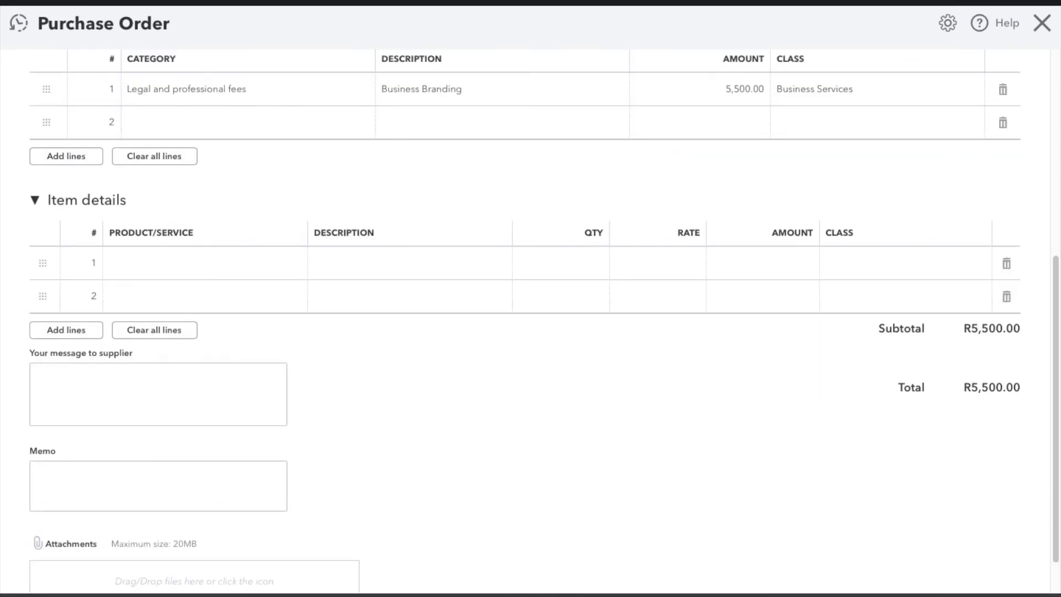
key(ctrl+alt+d)
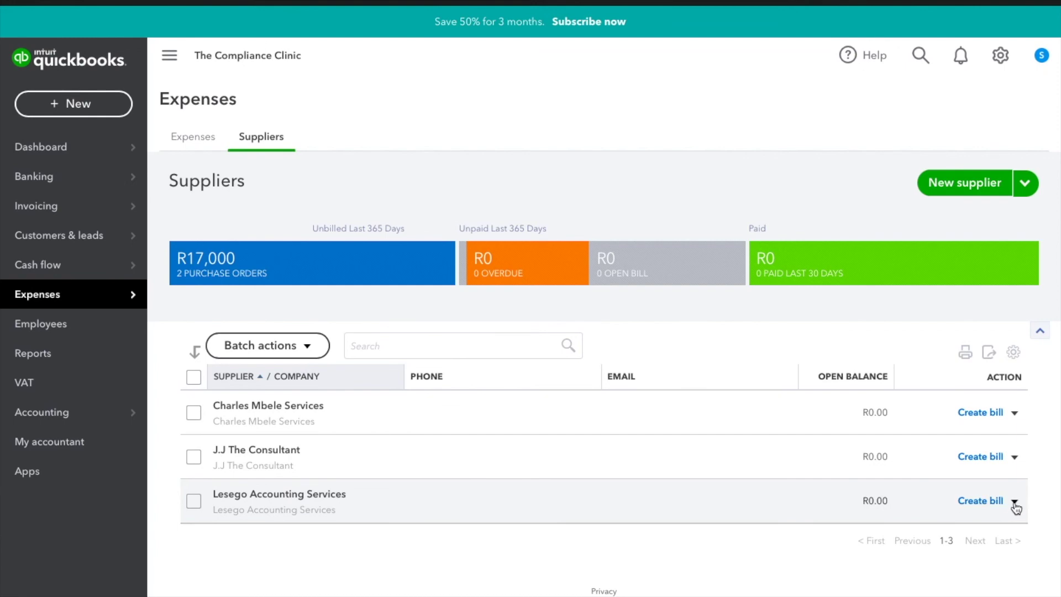
Filter the suppliers by unbilled purchase orders, view the Business Branding supplier's saved purchase order and close it
click(349, 268)
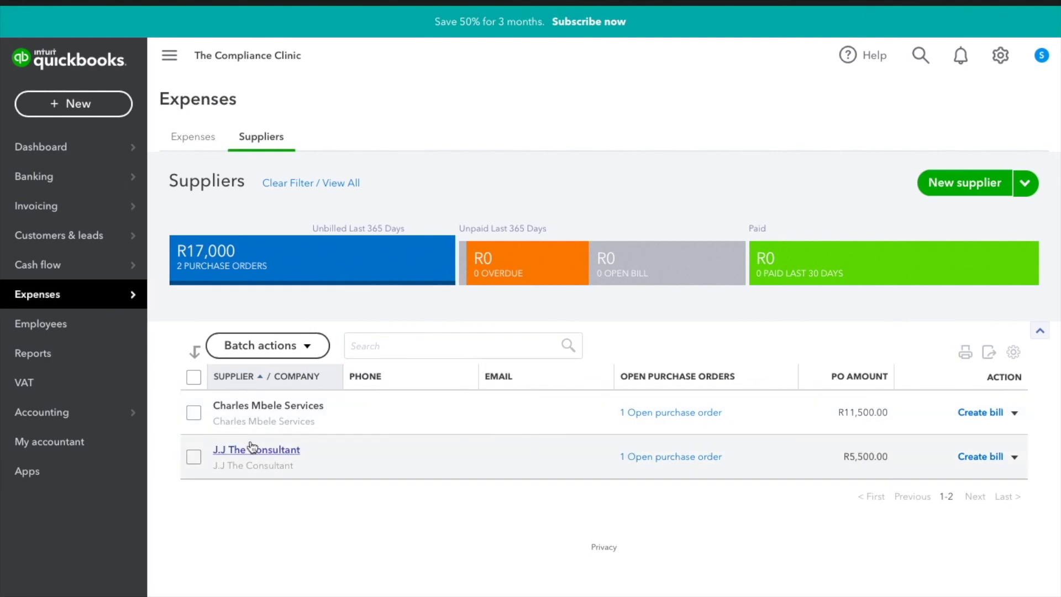
click(672, 461)
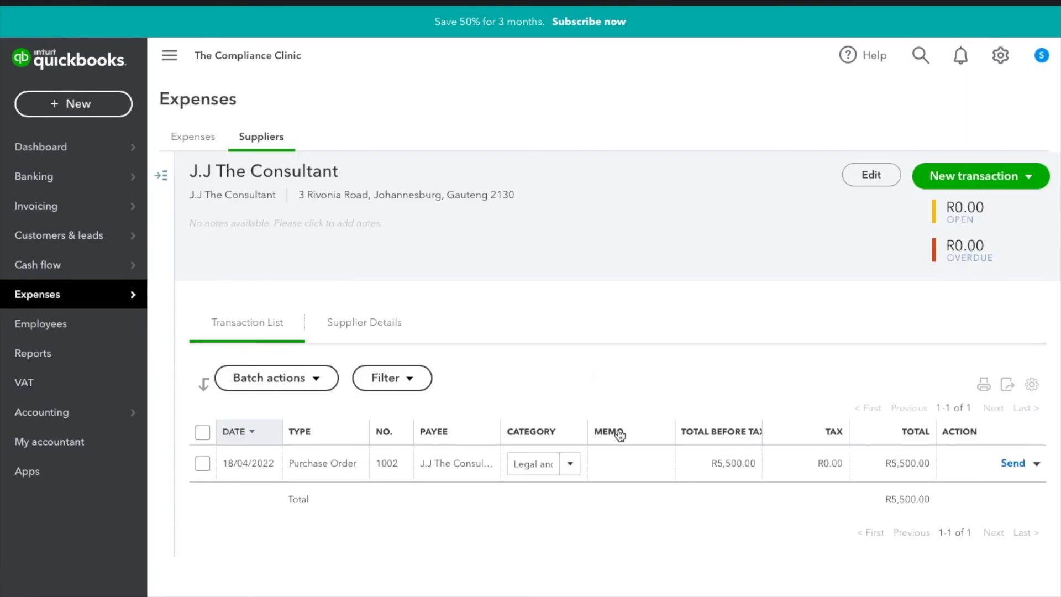
click(258, 467)
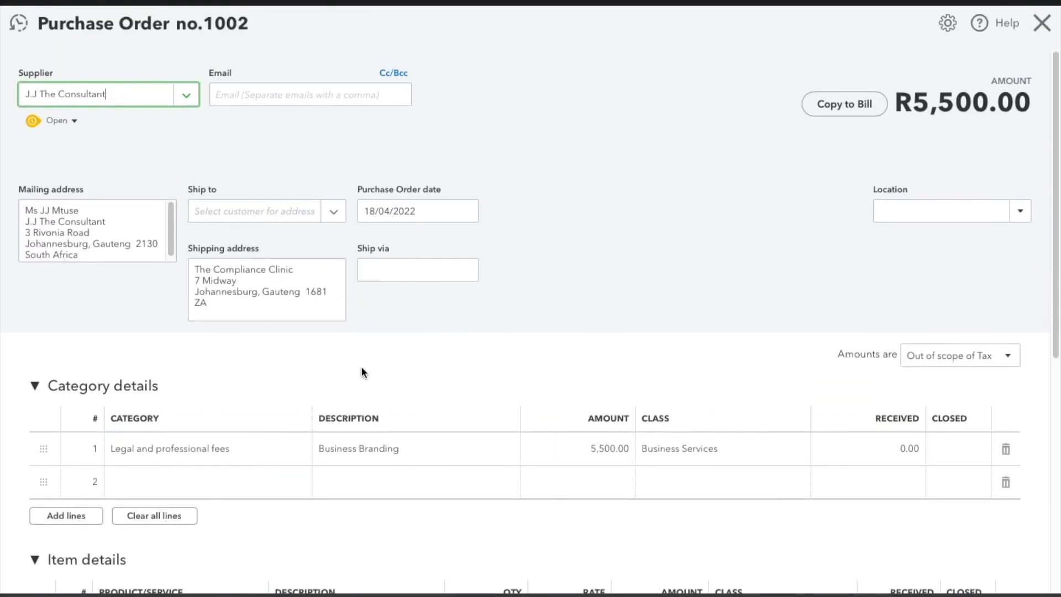
click(1041, 23)
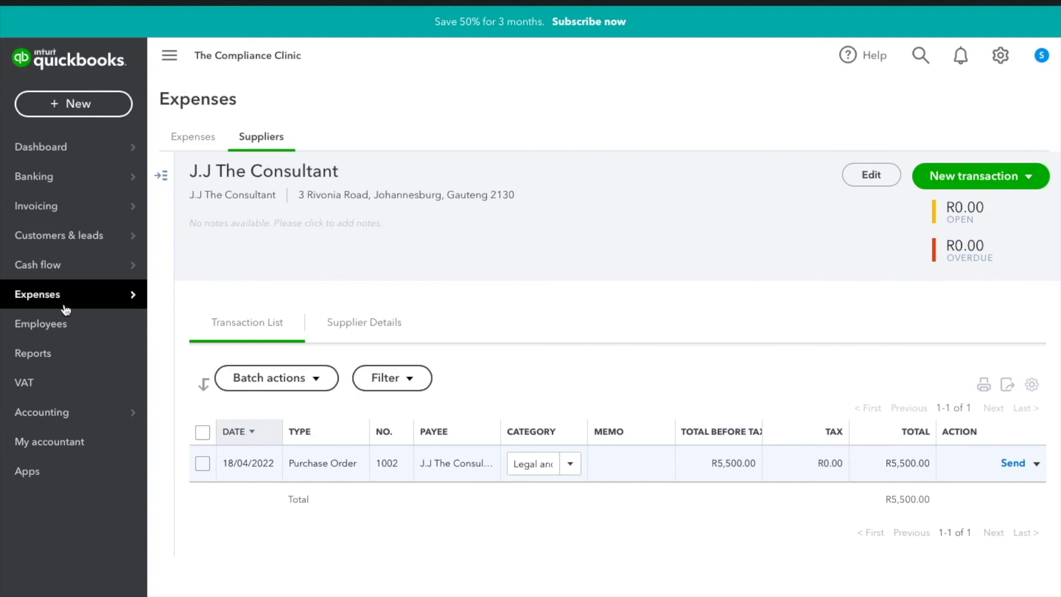
Show the expense transactions and open the R5,500 Business Branding purchase order for viewing and editing
mouse_move(72, 304)
click(202, 299)
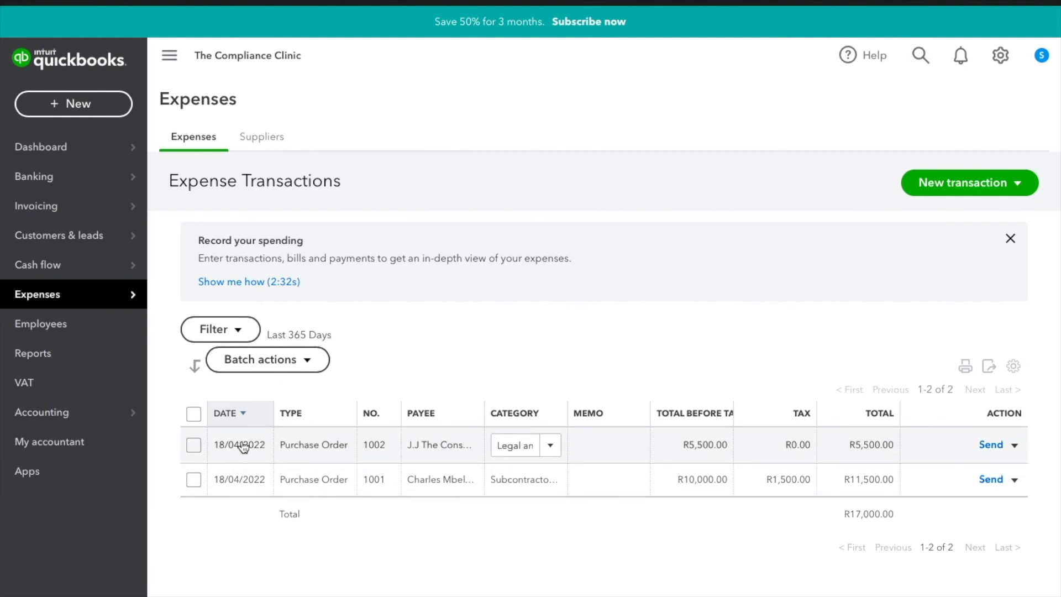
click(1015, 445)
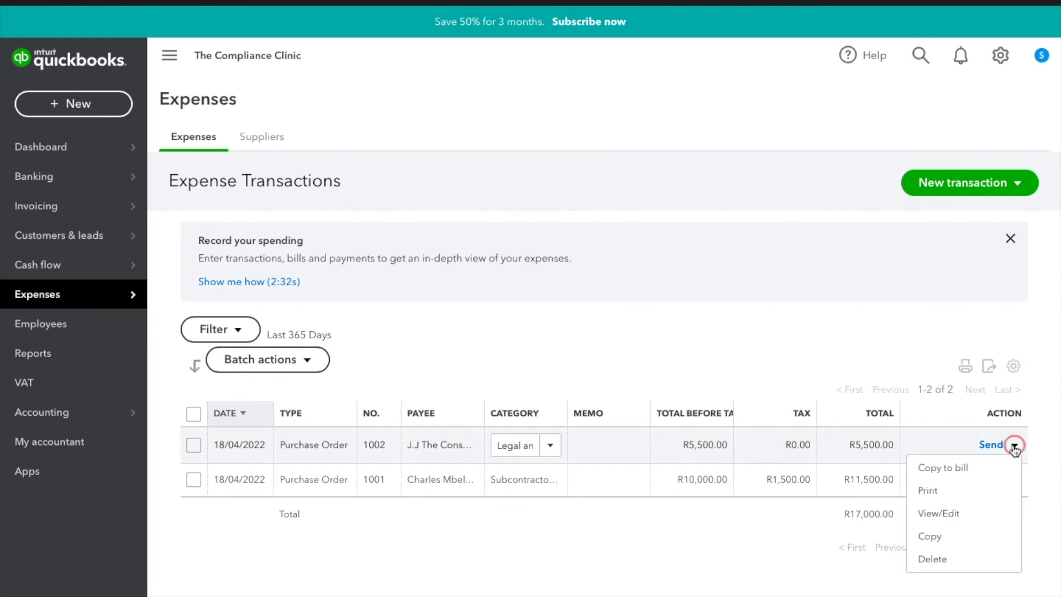
click(966, 518)
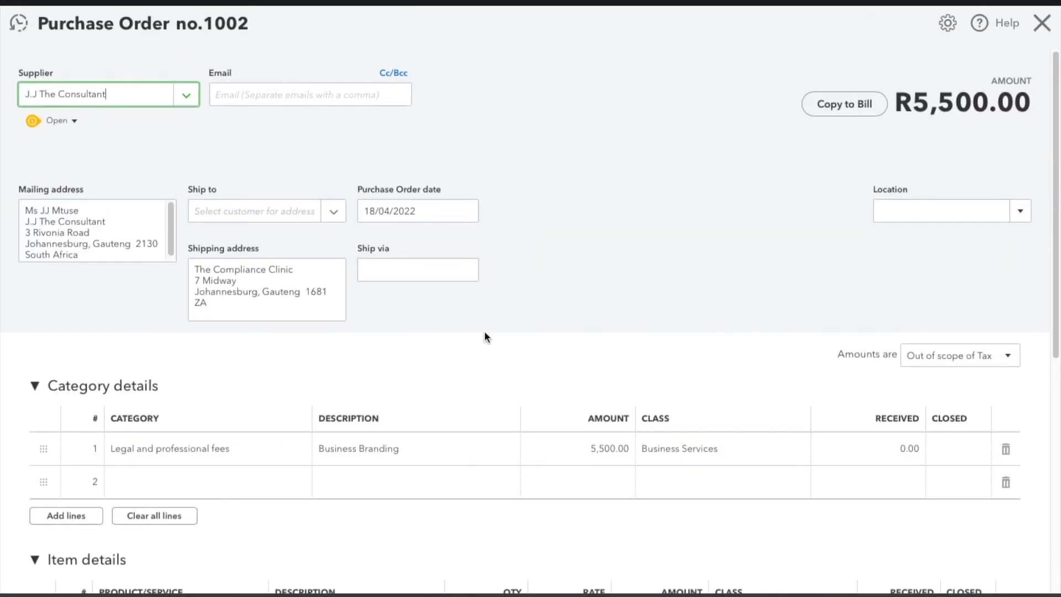
Try Inclusive of Tax for the purchase order's amounts, then restore Out of scope of Tax
scroll(485, 331, down, 2)
click(997, 279)
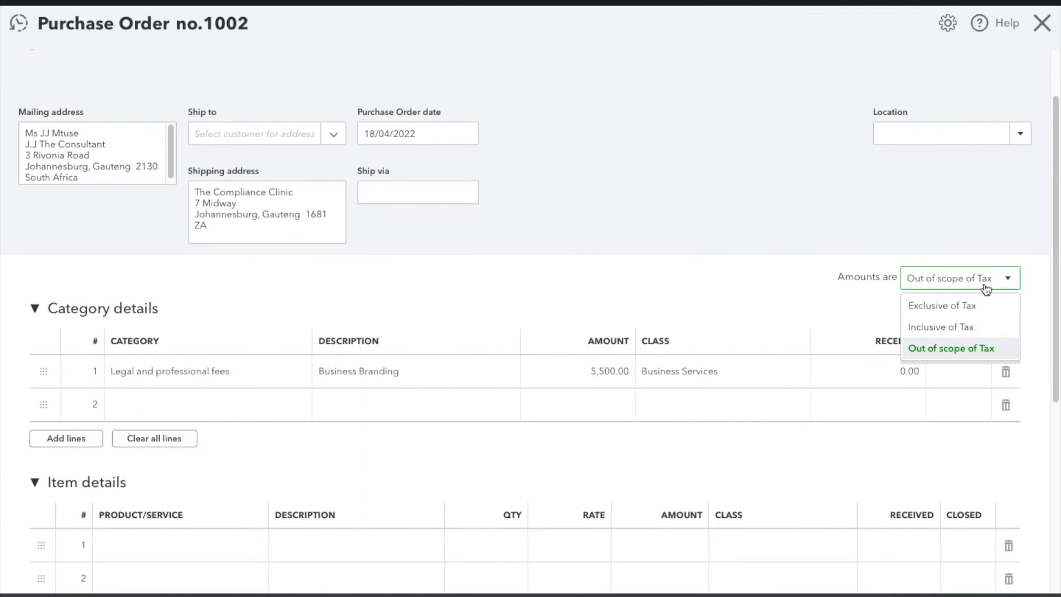
click(959, 328)
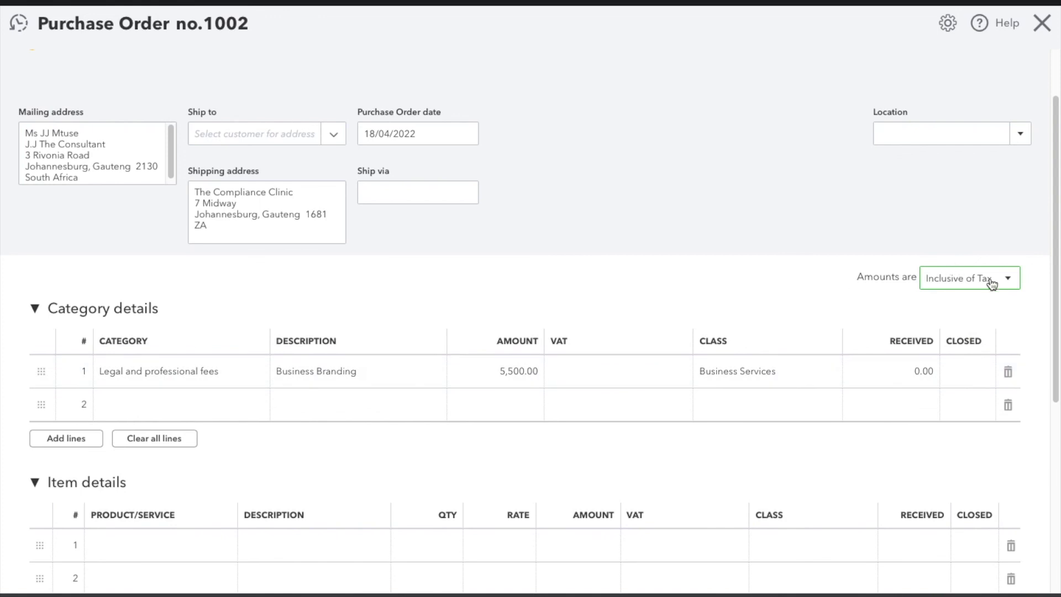
click(1012, 281)
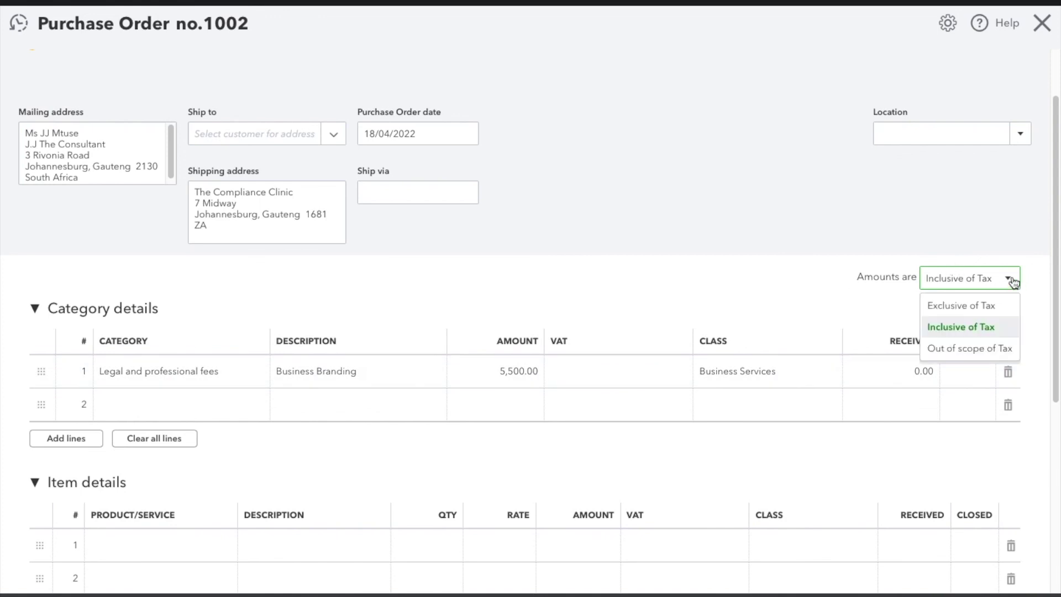
click(966, 355)
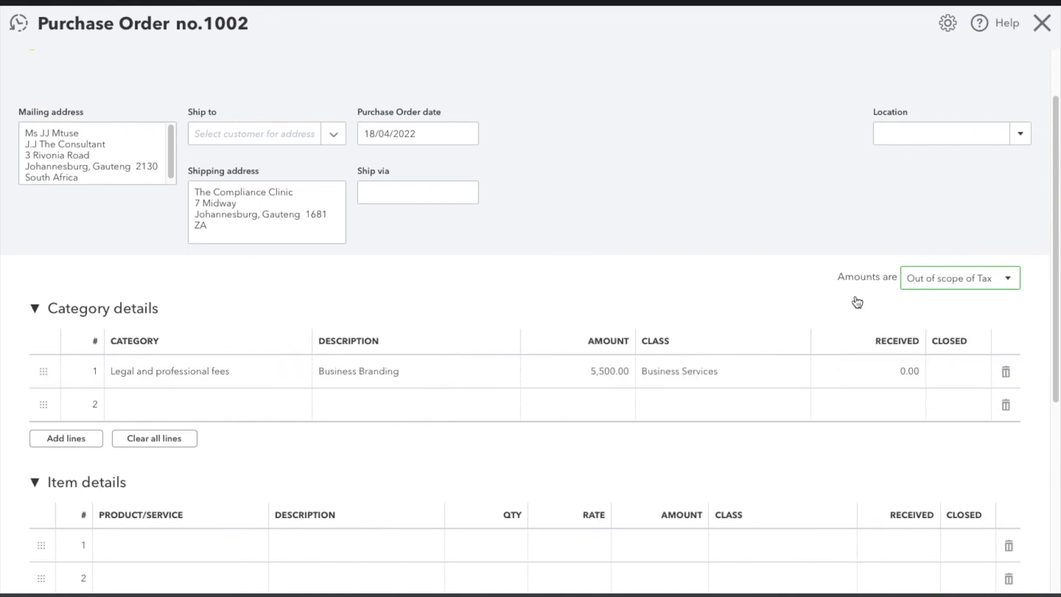